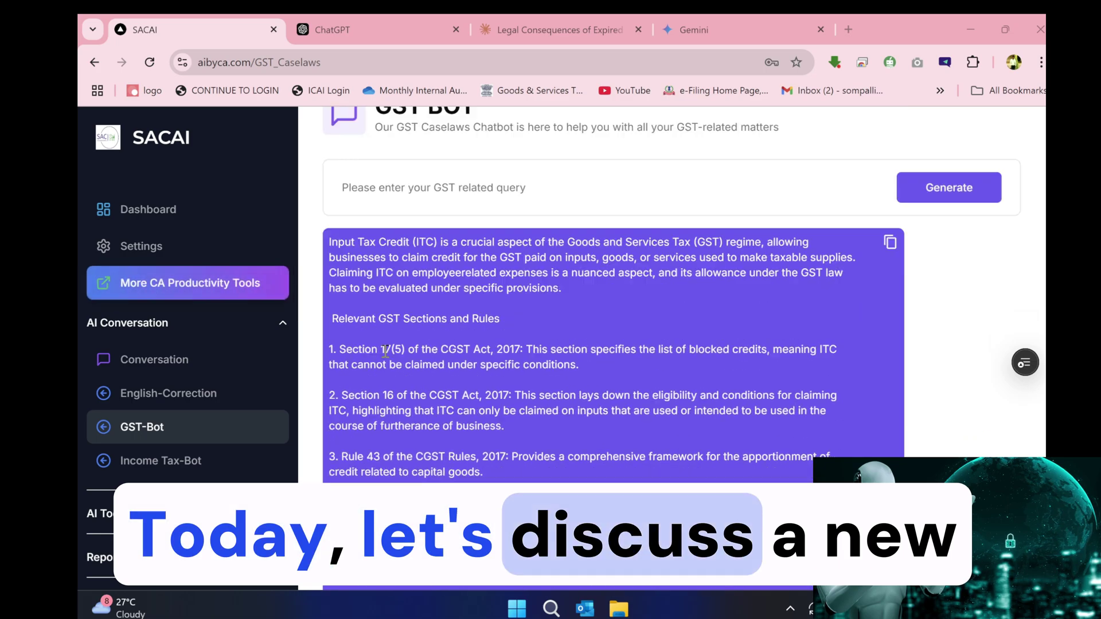
pyautogui.scroll(-10, 386, 354)
# - Ask the Income Tax bot 'What is the Section 43B?' and read its answer
pyautogui.click(161, 460)
pyautogui.write('What is the Section 43B?')
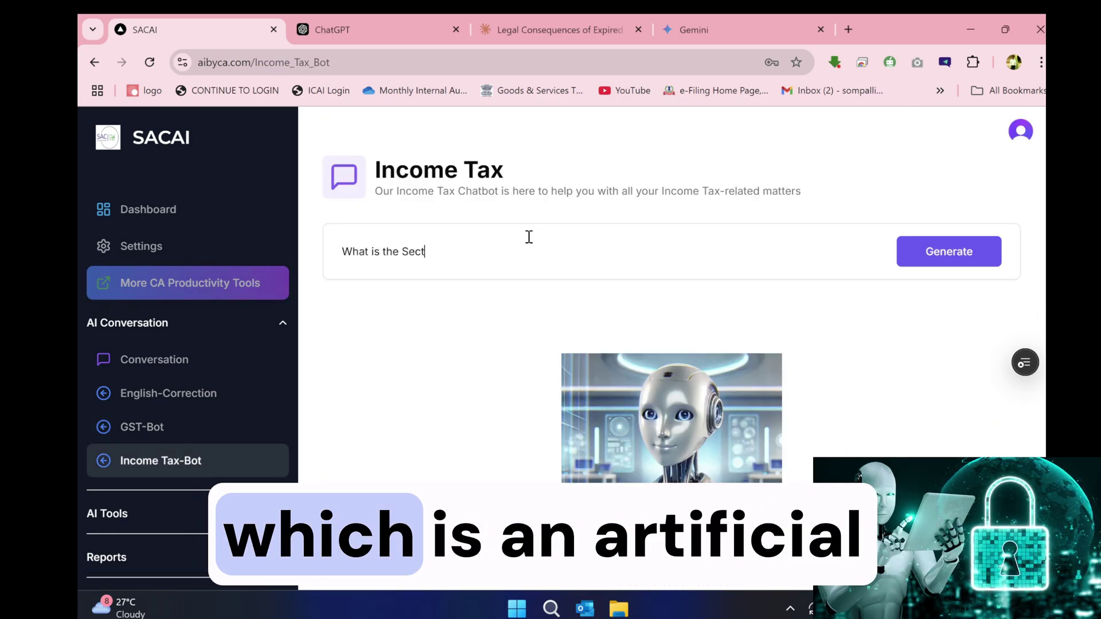
pyautogui.press('Return')
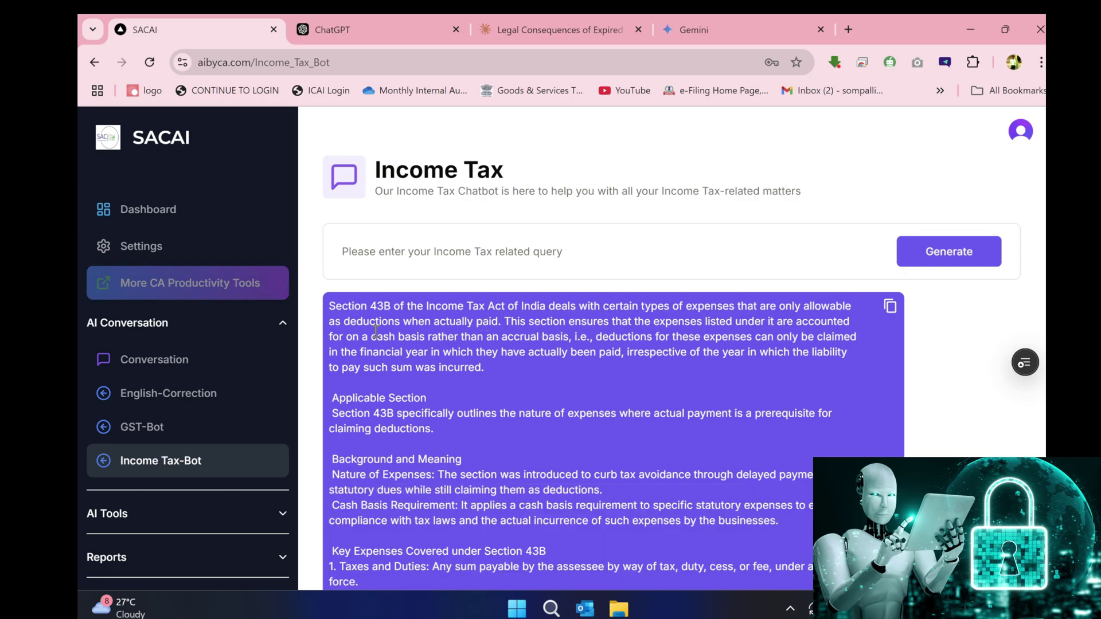
pyautogui.scroll(-4, 375, 331)
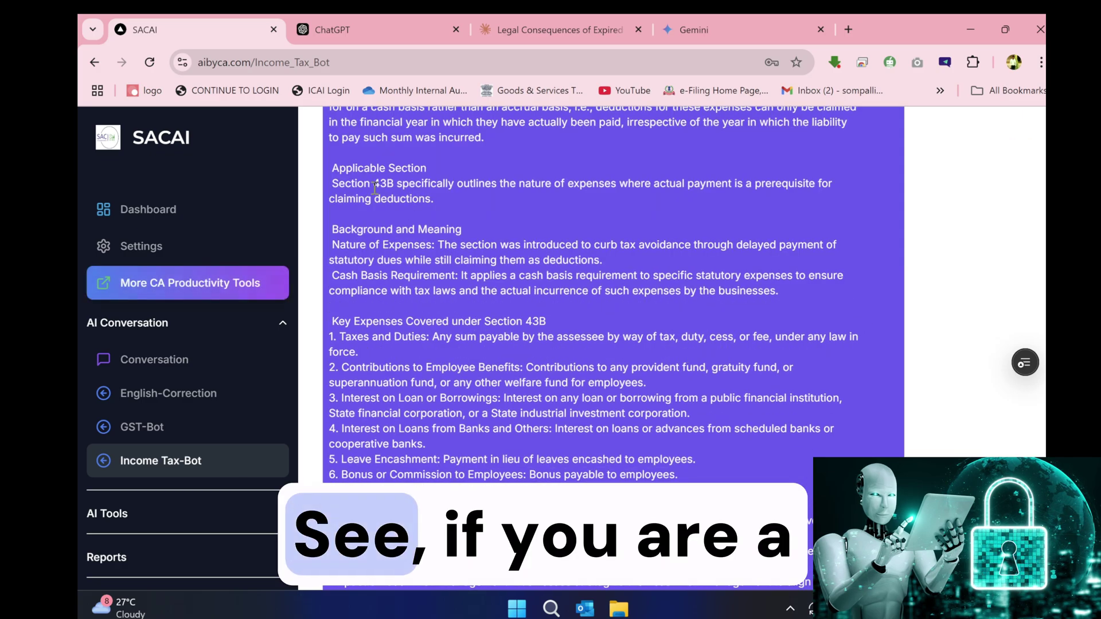
pyautogui.moveTo(332, 238); pyautogui.dragTo(804, 238)
pyautogui.scroll(-5, 516, 286)
pyautogui.moveTo(333, 322); pyautogui.dragTo(512, 343)
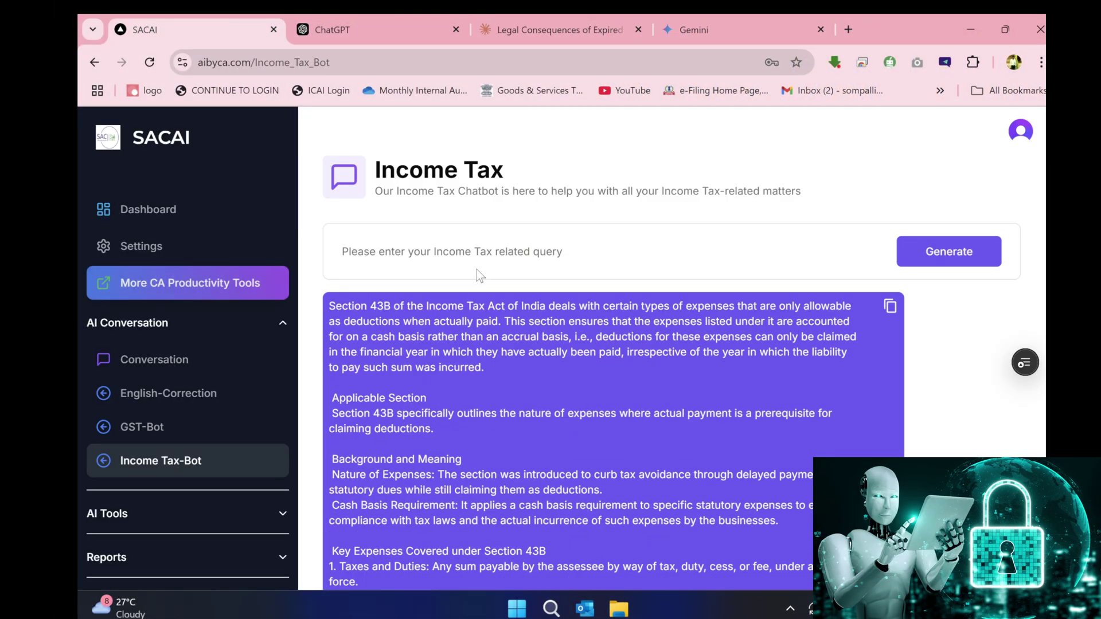
# - Ask the Income Tax bot a new query: 'Case laws on Section 269SS'
pyautogui.click(477, 251)
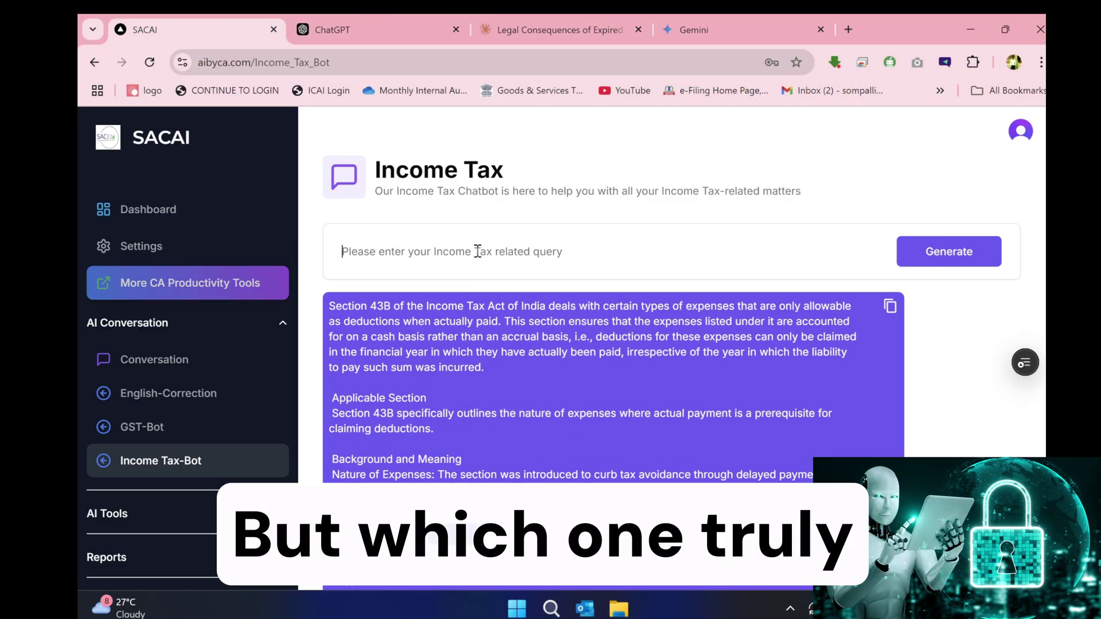
pyautogui.write('How to')
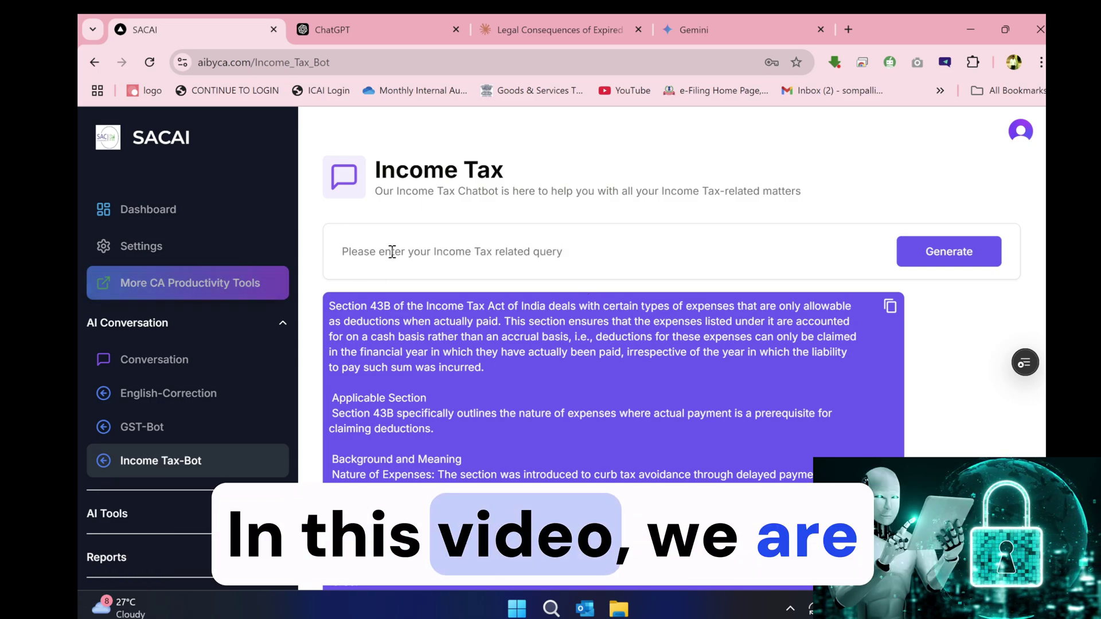
pyautogui.write('Case laws on Sectio')
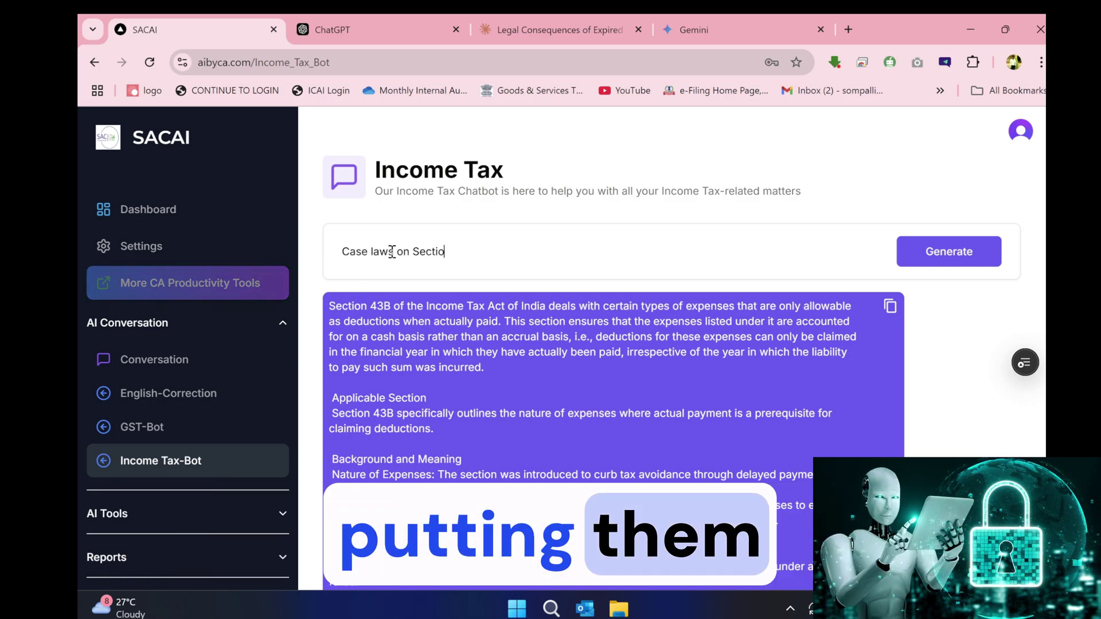
pyautogui.write('n 269SS')
pyautogui.press('Return')
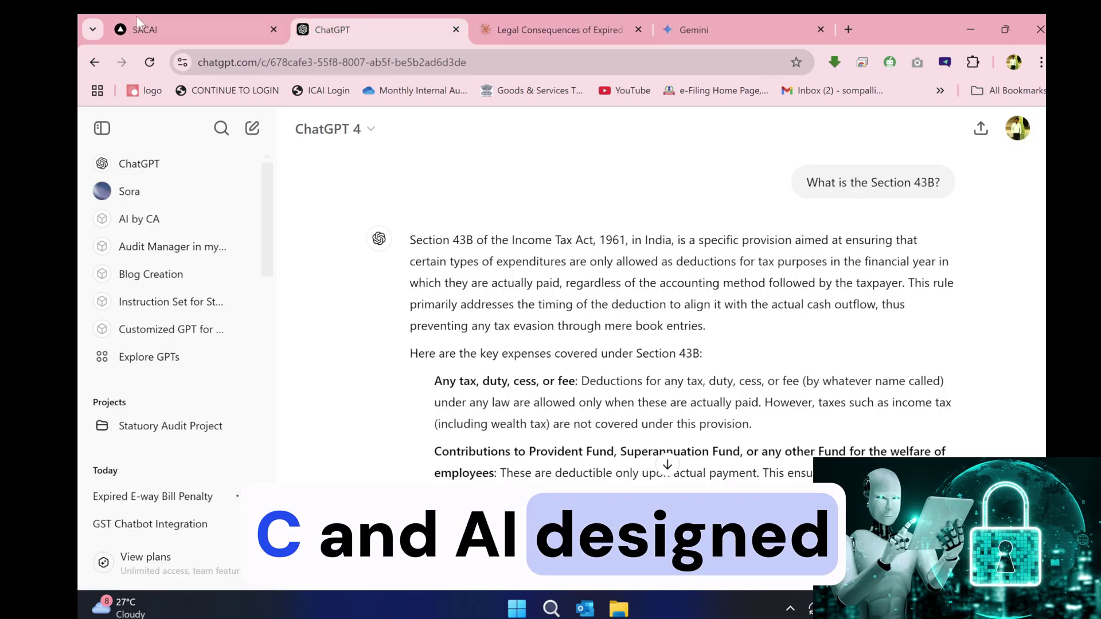
# - Review the first case's Background and Analysis in SACAI's answer, then compare with ChatGPT and Claude
pyautogui.click(138, 22)
pyautogui.scroll(-5, 438, 287)
pyautogui.moveTo(350, 291); pyautogui.dragTo(510, 290)
pyautogui.tripleClick(439, 342)
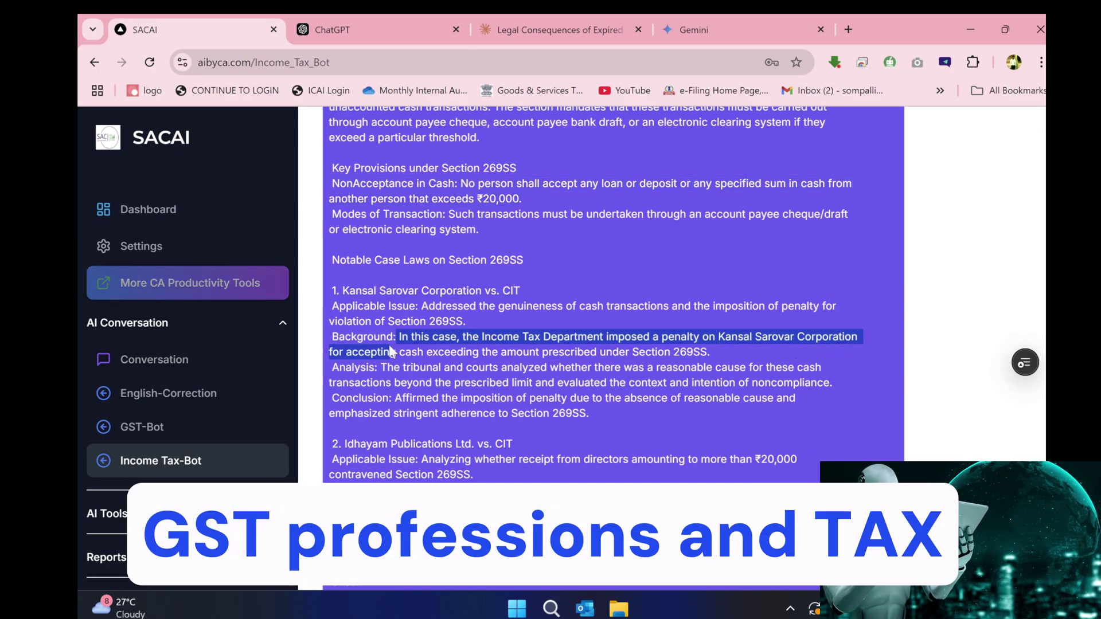
pyautogui.tripleClick(442, 366)
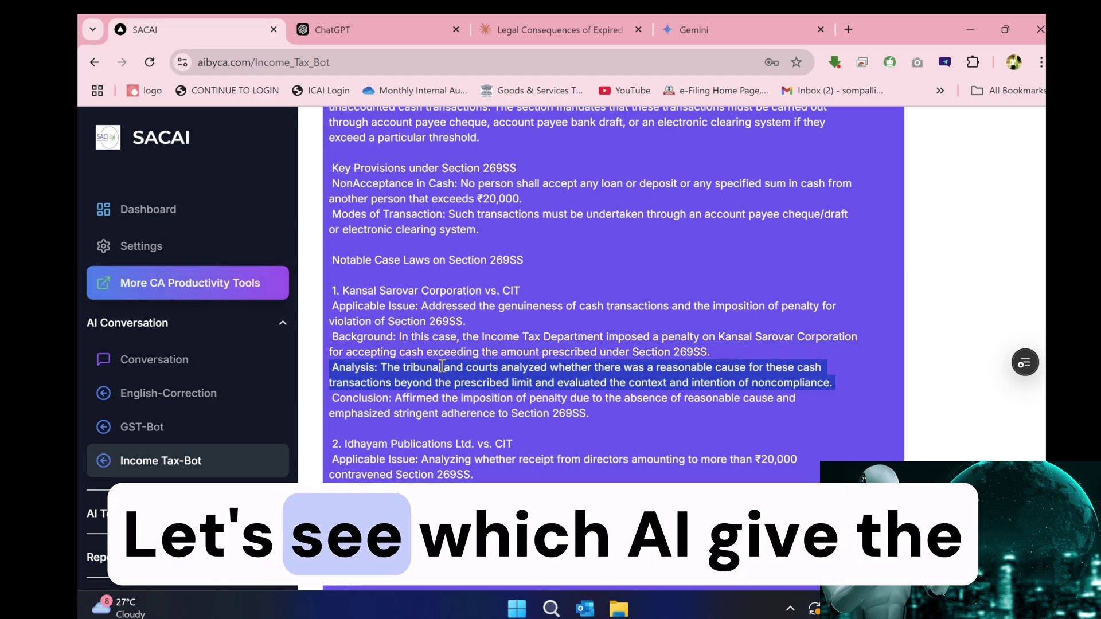
pyautogui.scroll(-7, 442, 367)
pyautogui.click(356, 23)
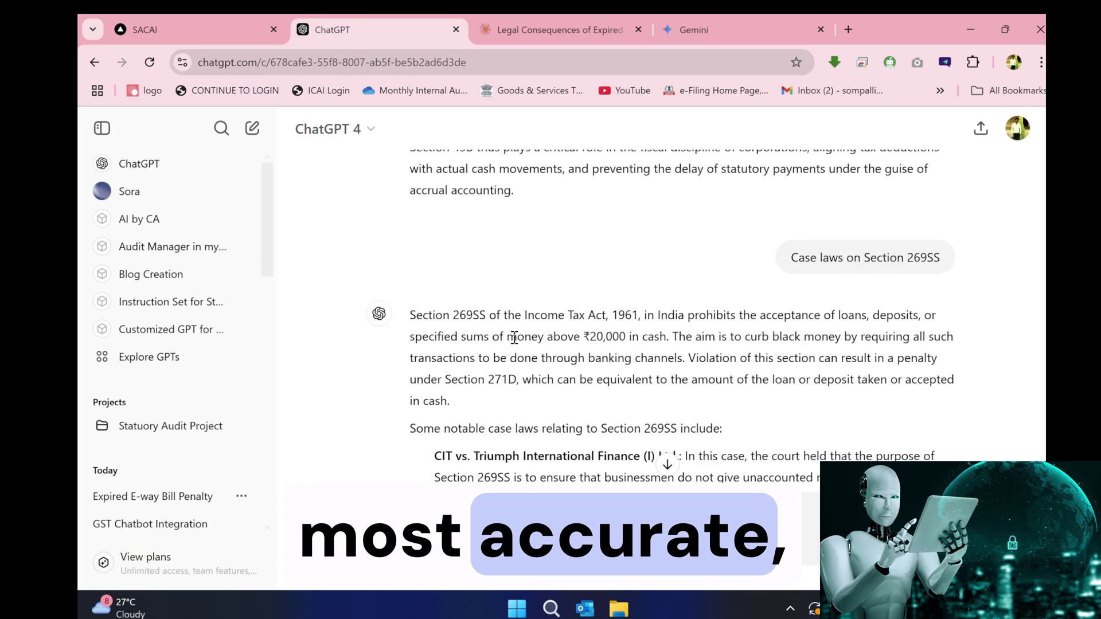
pyautogui.scroll(-8, 415, 349)
pyautogui.hotkey('ctrl', 'Tab')
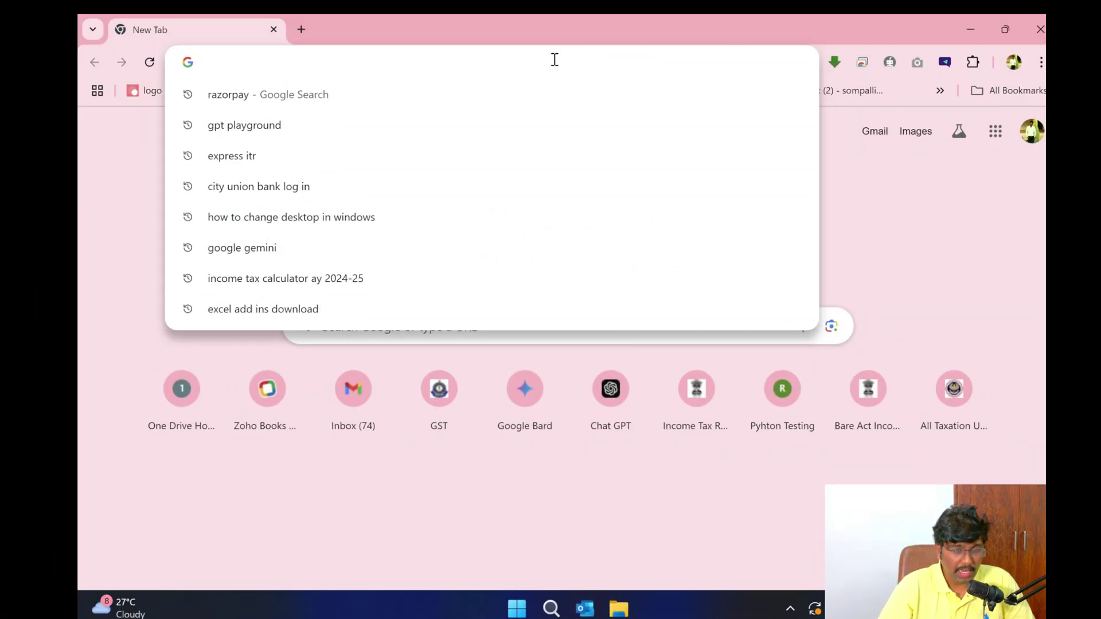
pyautogui.write('www.')
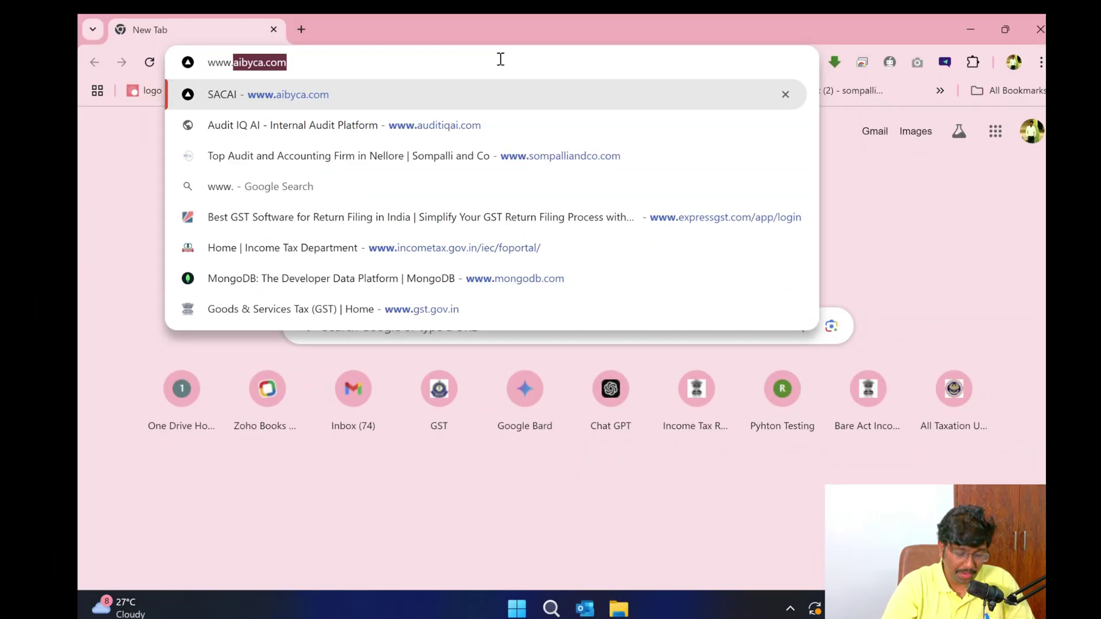
pyautogui.write('aibyca.com')
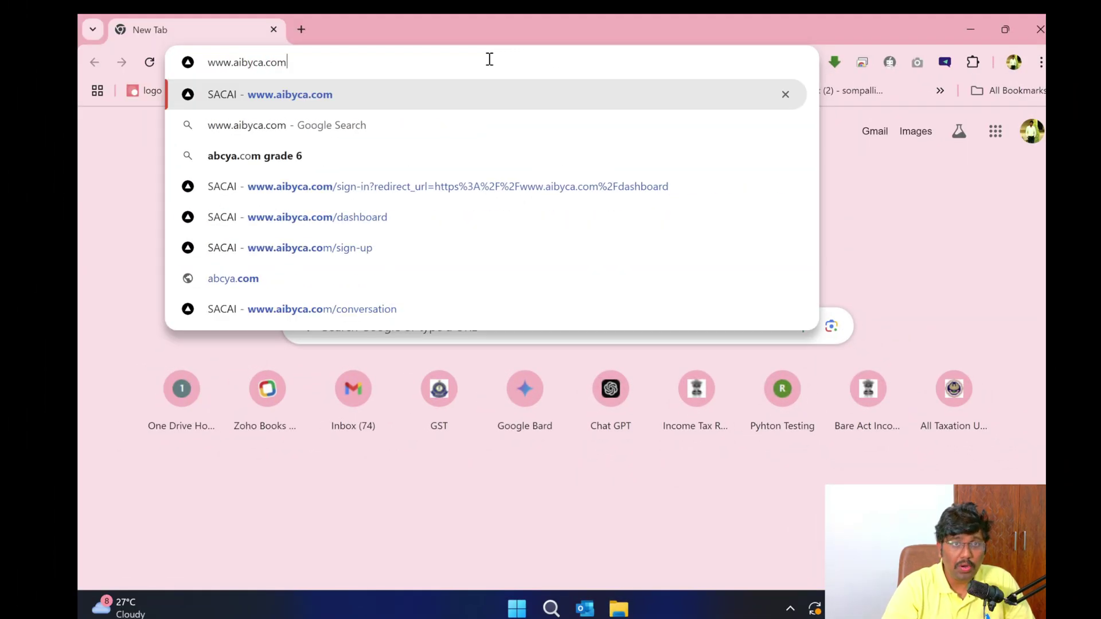
pyautogui.press('Return')
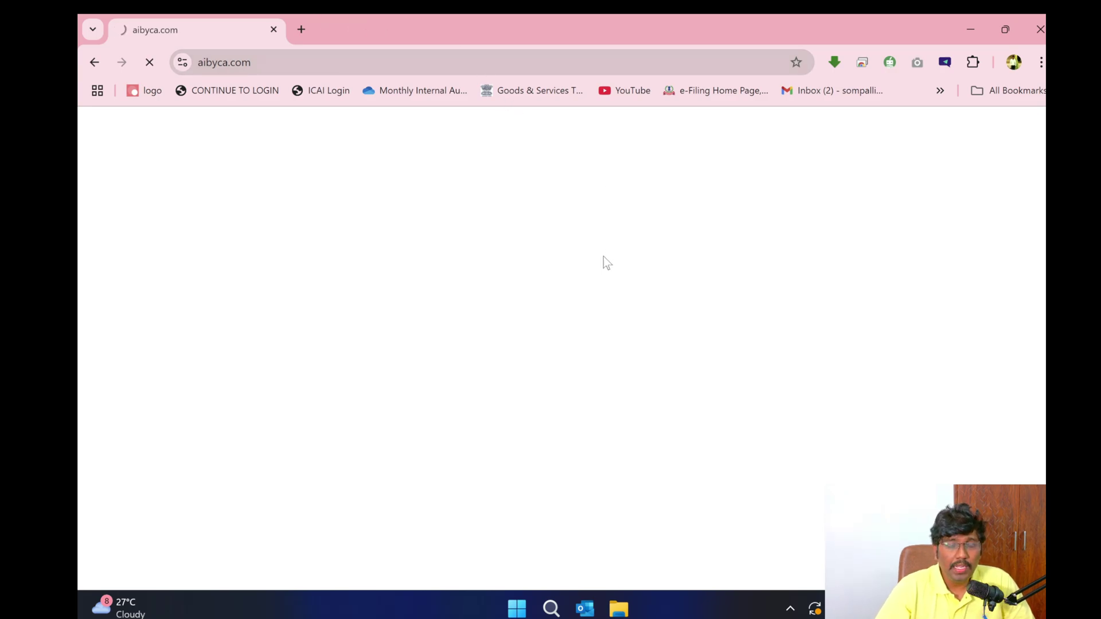
pyautogui.scroll(-4, 639, 310)
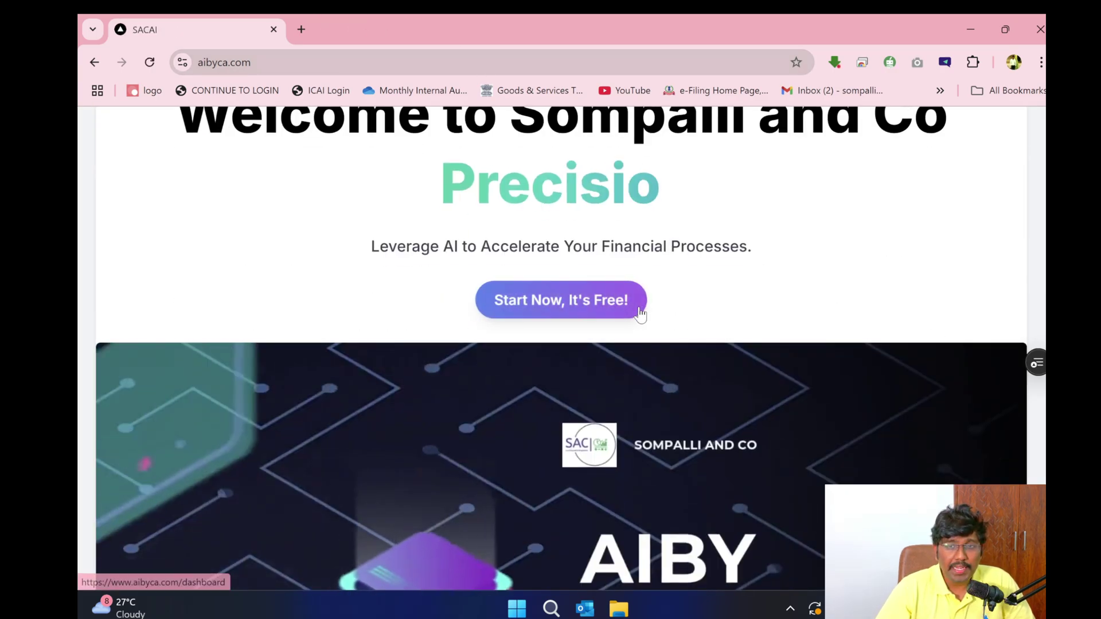
pyautogui.scroll(4, 639, 309)
pyautogui.scroll(-15, 639, 307)
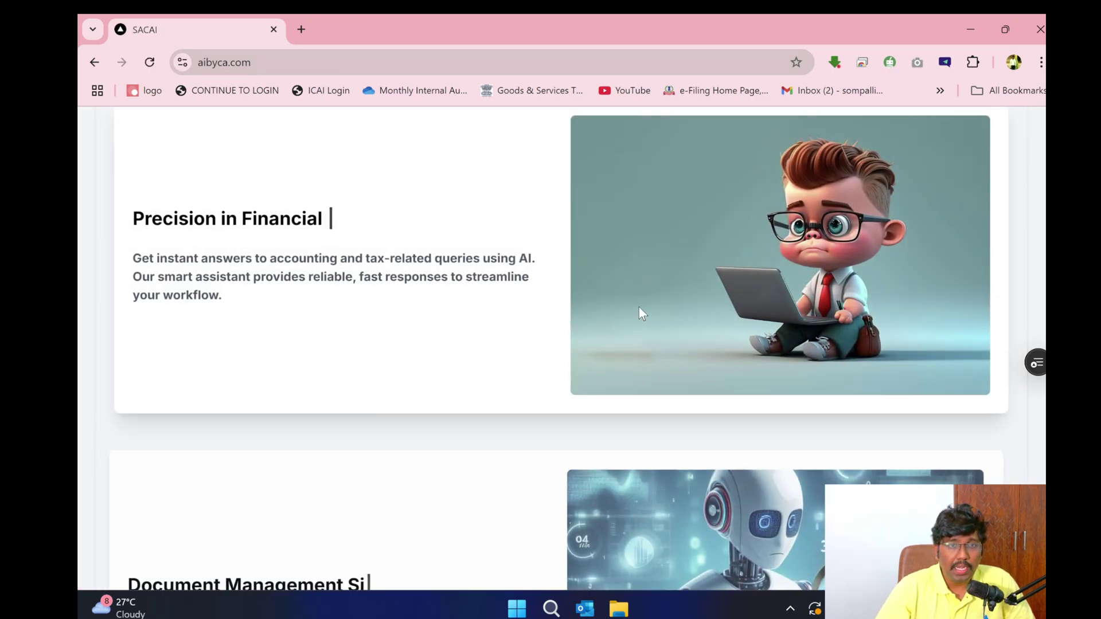
pyautogui.scroll(-10, 638, 307)
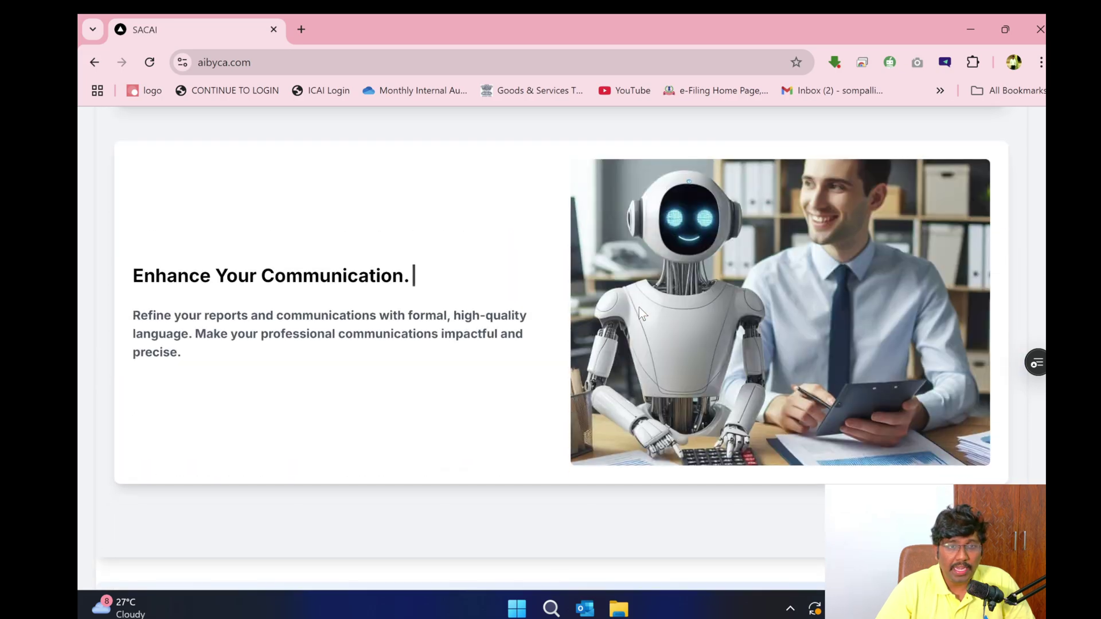
pyautogui.scroll(20, 638, 308)
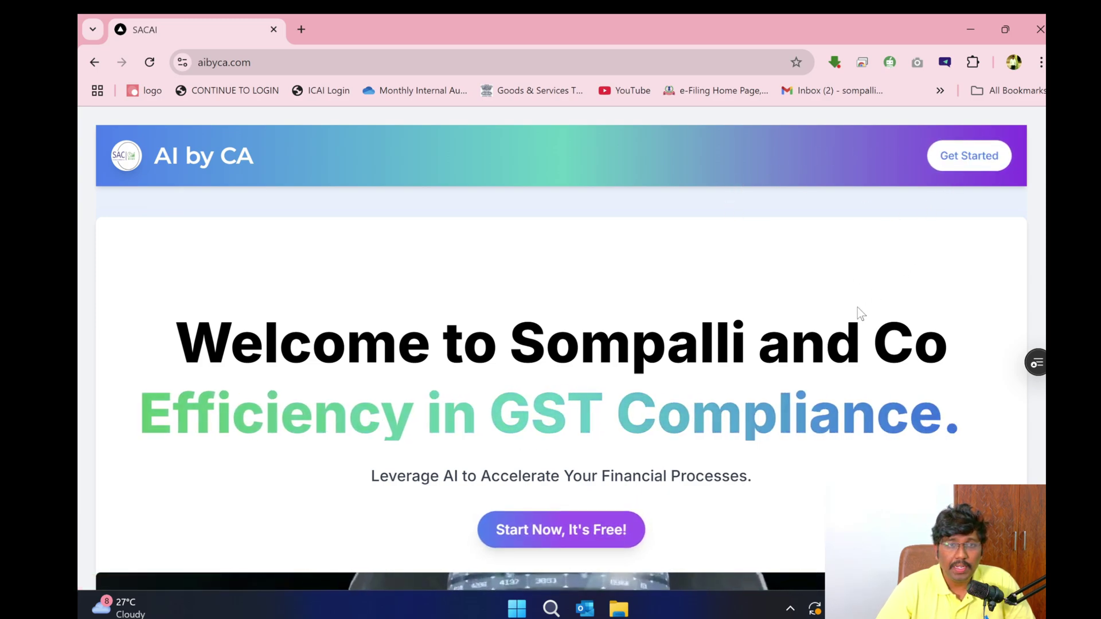
# - Enter the SACAI dashboard and sign out from the account menu
pyautogui.click(573, 528)
pyautogui.scroll(-4, 978, 248)
pyautogui.scroll(4, 978, 248)
pyautogui.click(1021, 131)
pyautogui.click(837, 269)
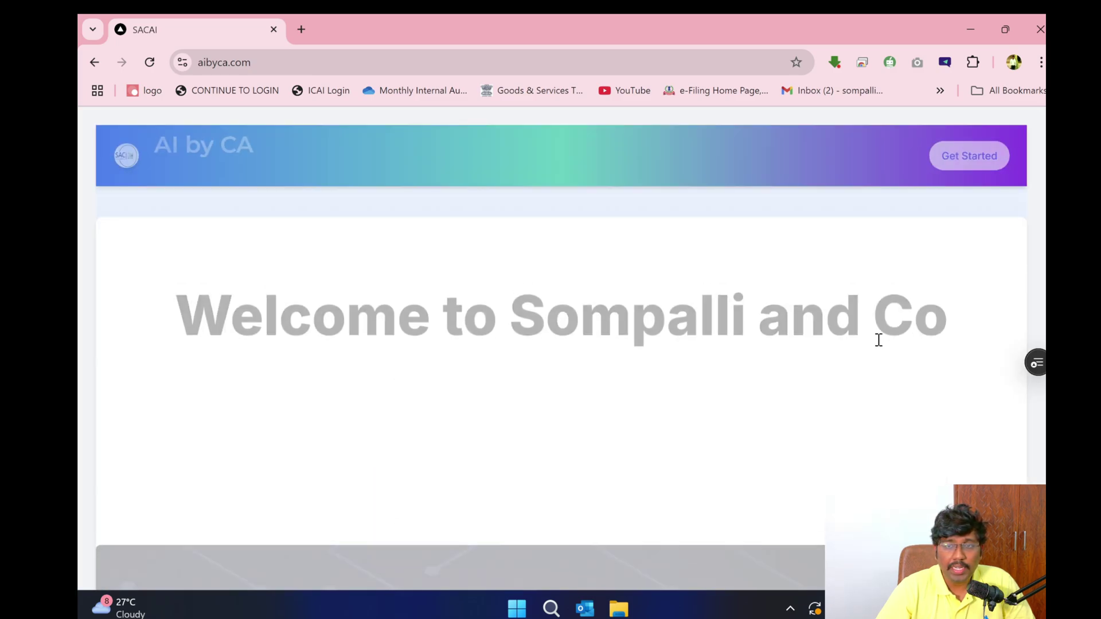
pyautogui.scroll(-3, 594, 372)
pyautogui.scroll(4, 594, 372)
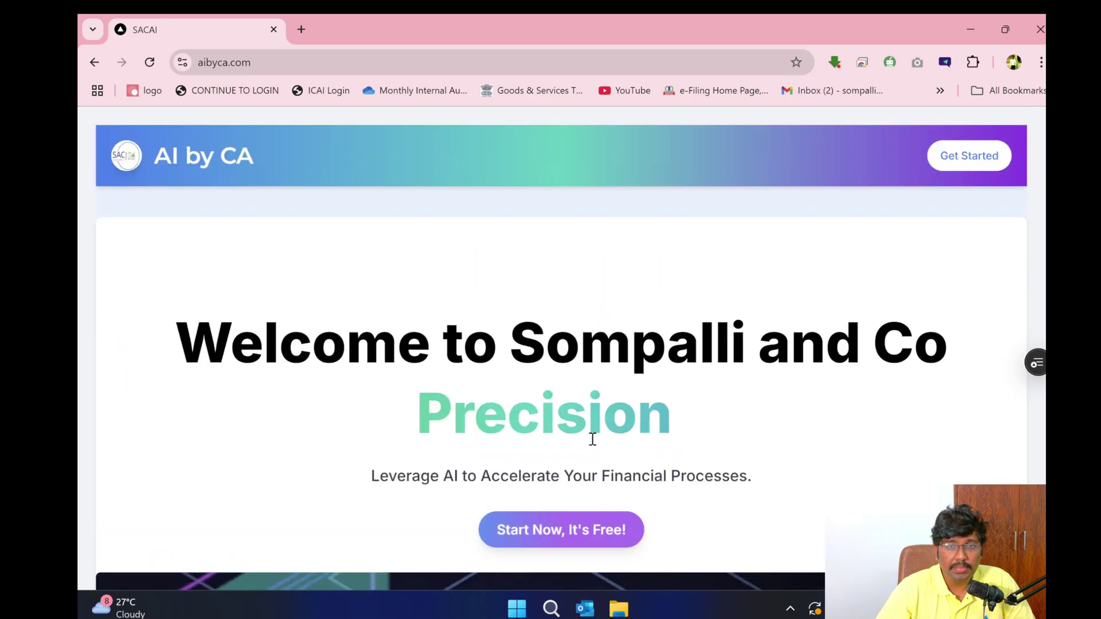
# - Switch from account creation to the sign-in form and submit the account e-mail address
pyautogui.click(582, 532)
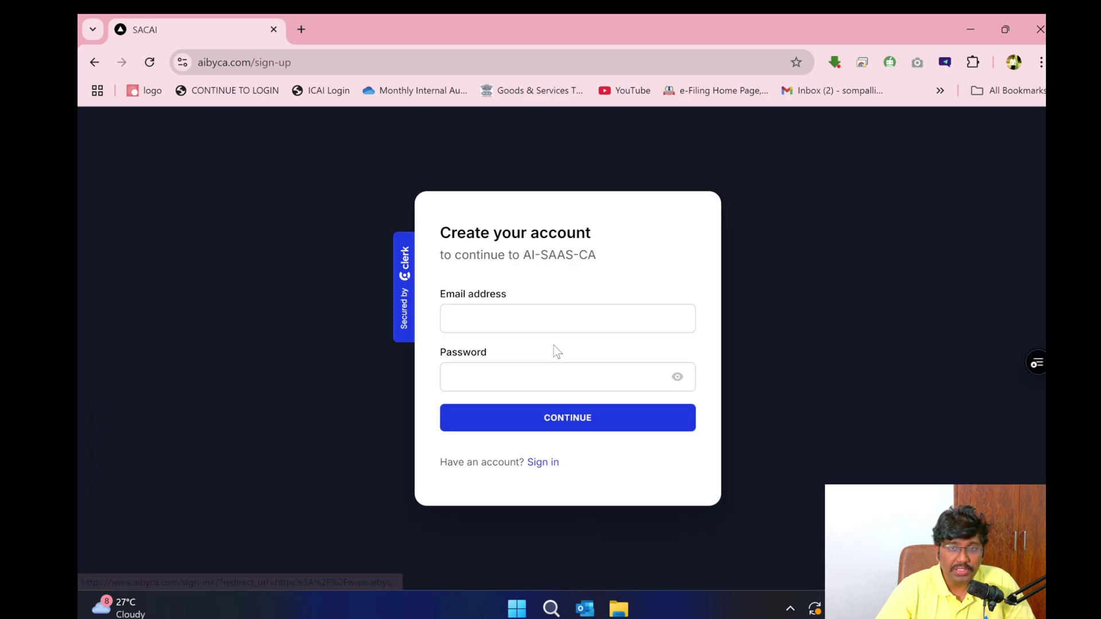
pyautogui.click(544, 464)
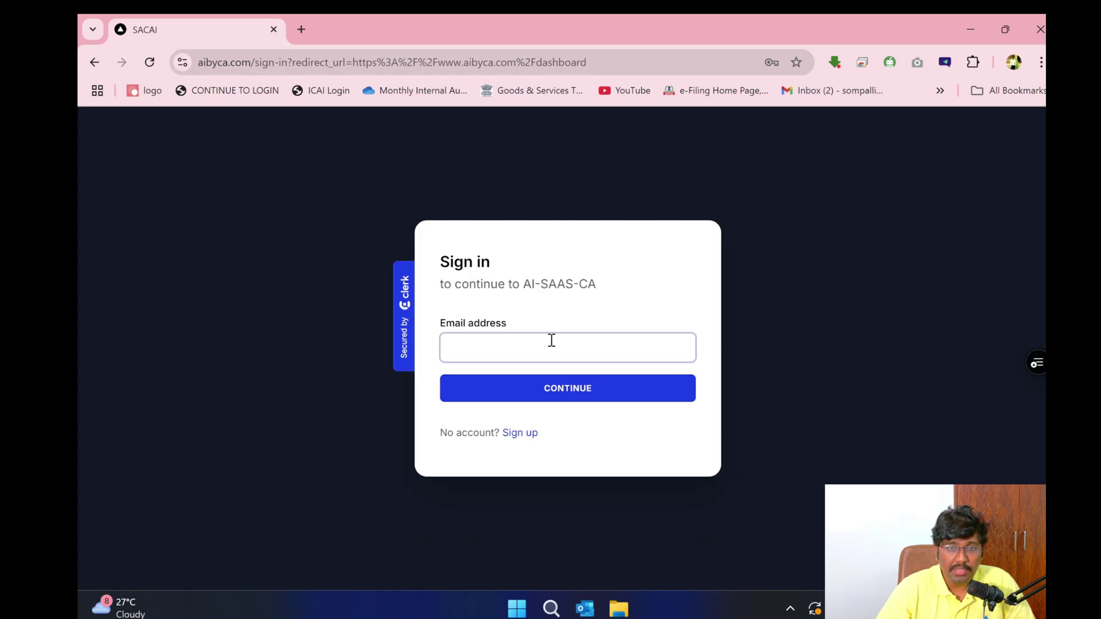
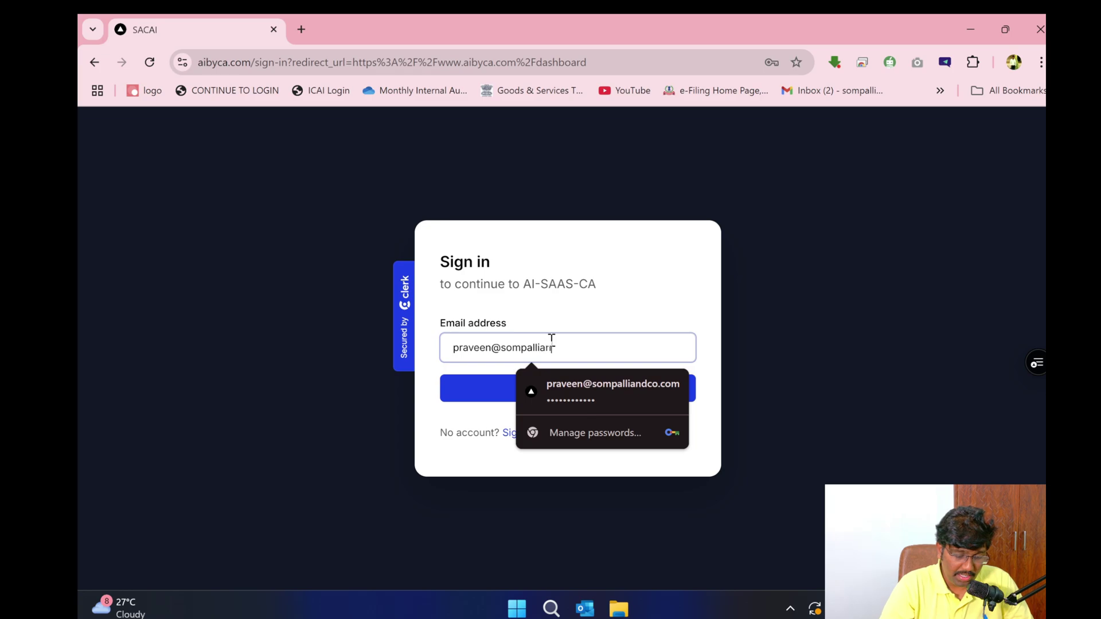
pyautogui.press('Return')
# - Fill in the saved password and verify identity with the Windows Hello PIN
pyautogui.click(565, 374)
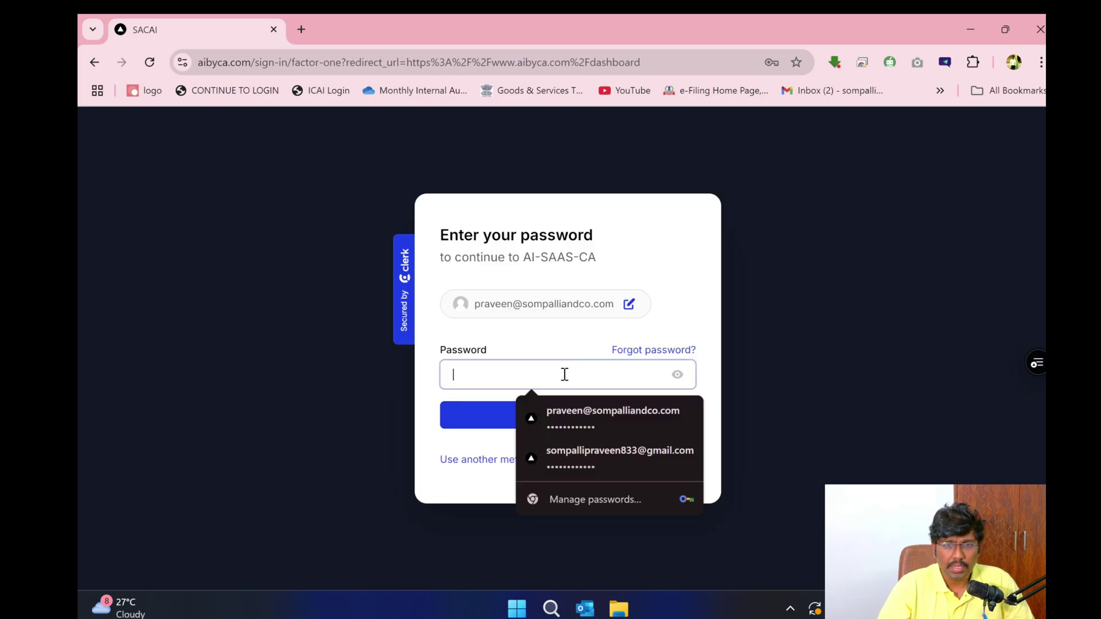
pyautogui.click(587, 415)
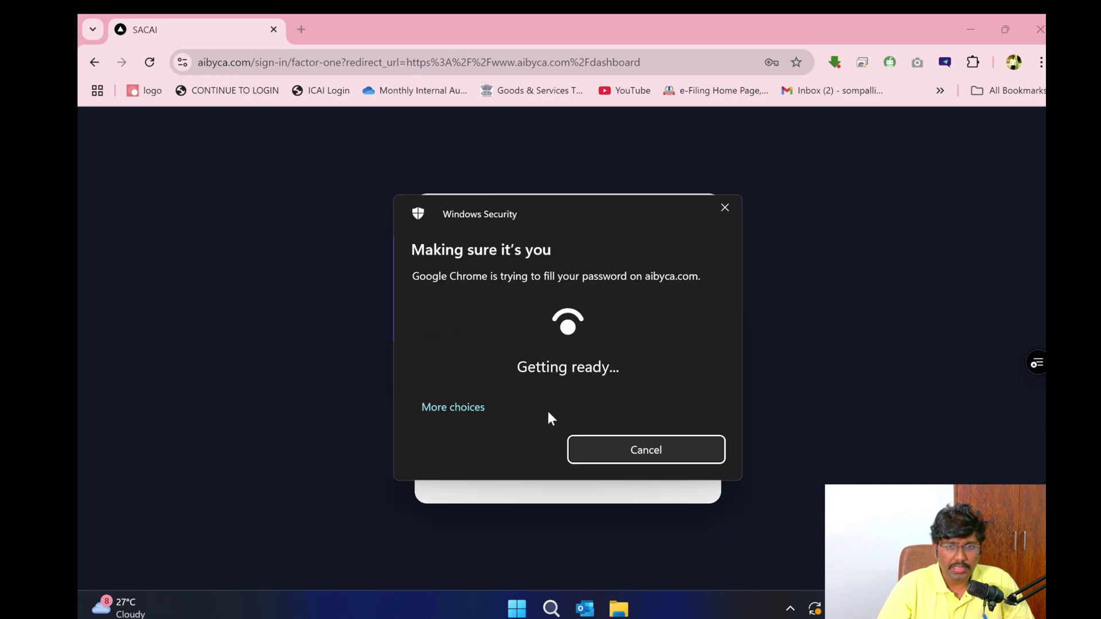
pyautogui.click(452, 407)
pyautogui.click(493, 488)
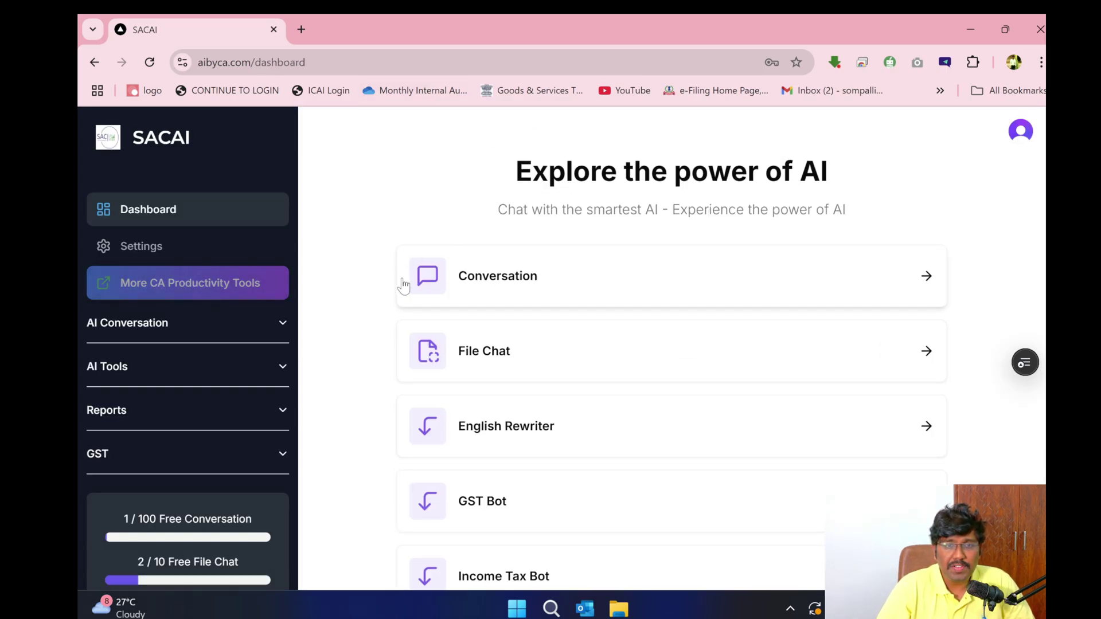
# - Expand AI Conversation in the SACAI sidebar and open the Conversation page
pyautogui.scroll(-4, 489, 354)
pyautogui.scroll(4, 833, 351)
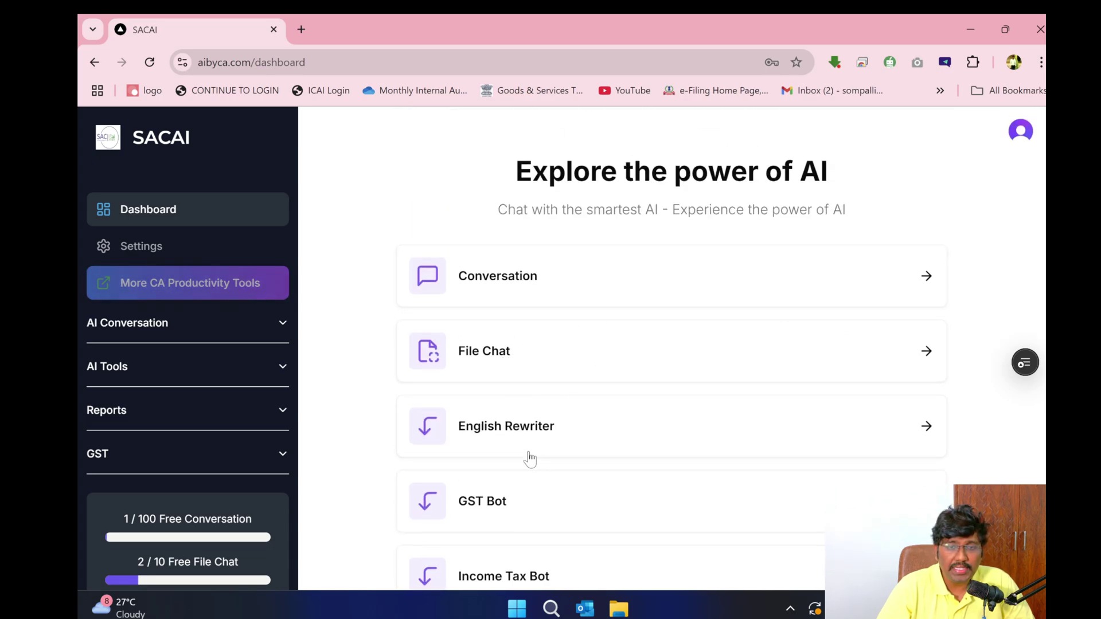
pyautogui.scroll(-4, 536, 488)
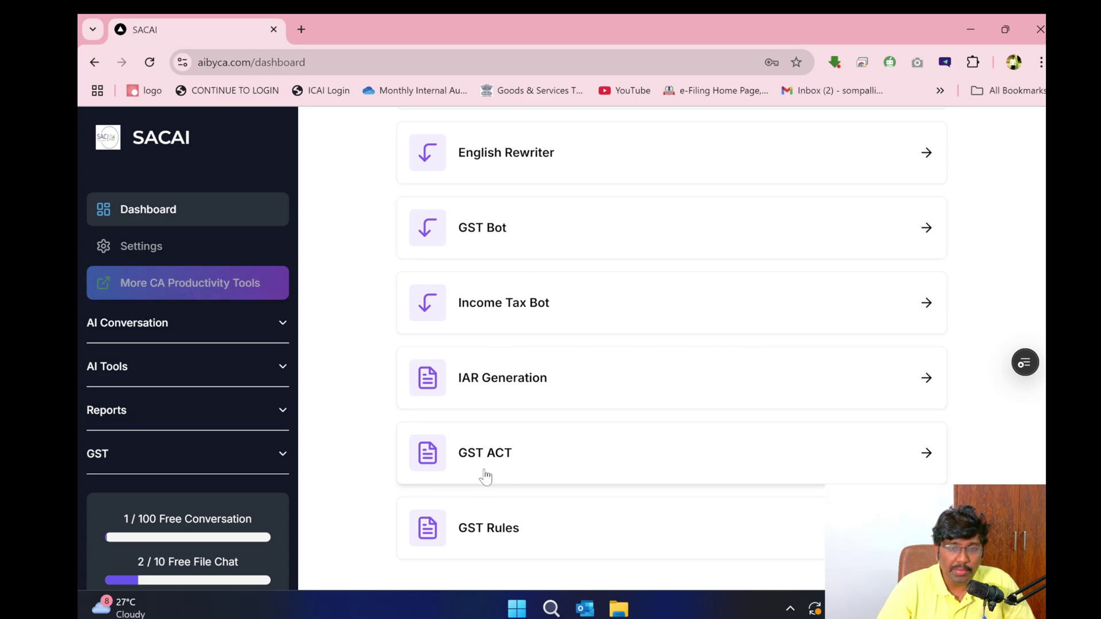
pyautogui.scroll(4, 596, 344)
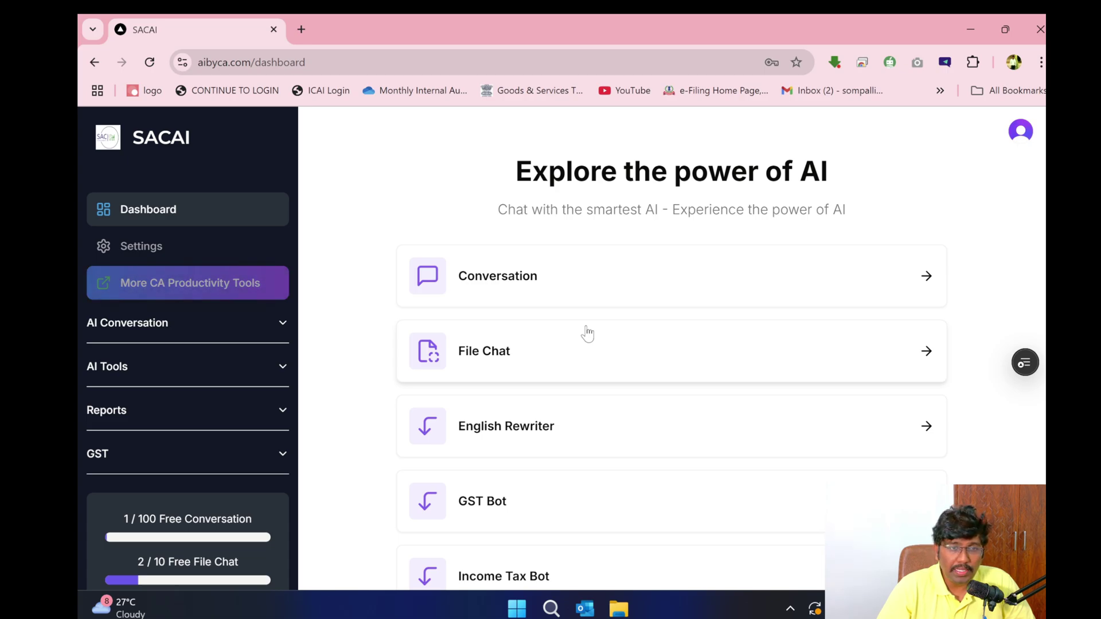
pyautogui.click(276, 323)
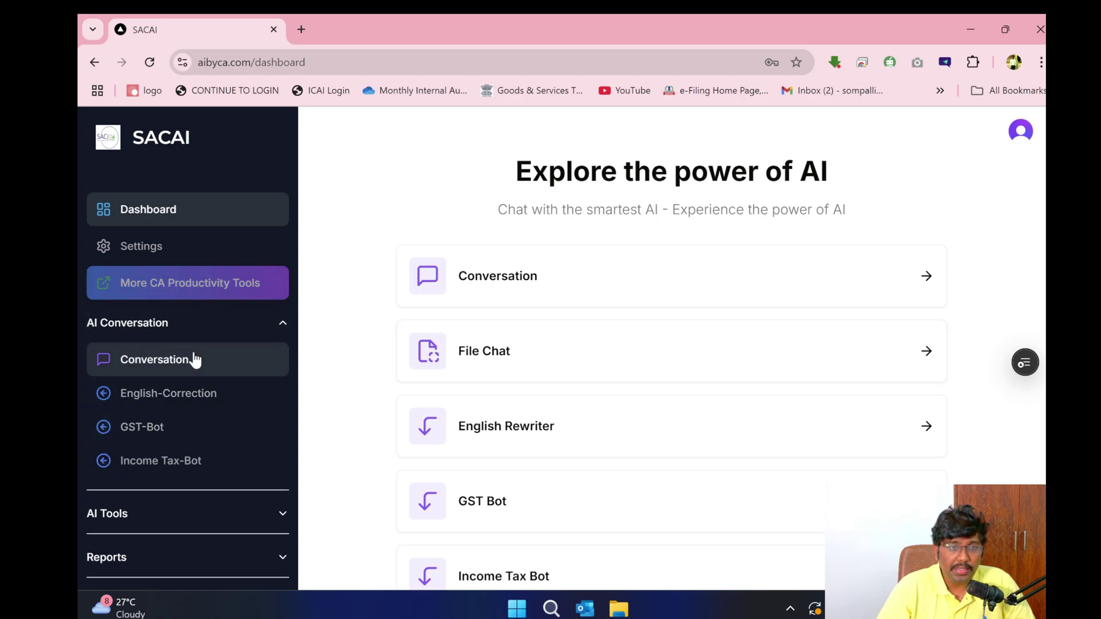
pyautogui.click(198, 374)
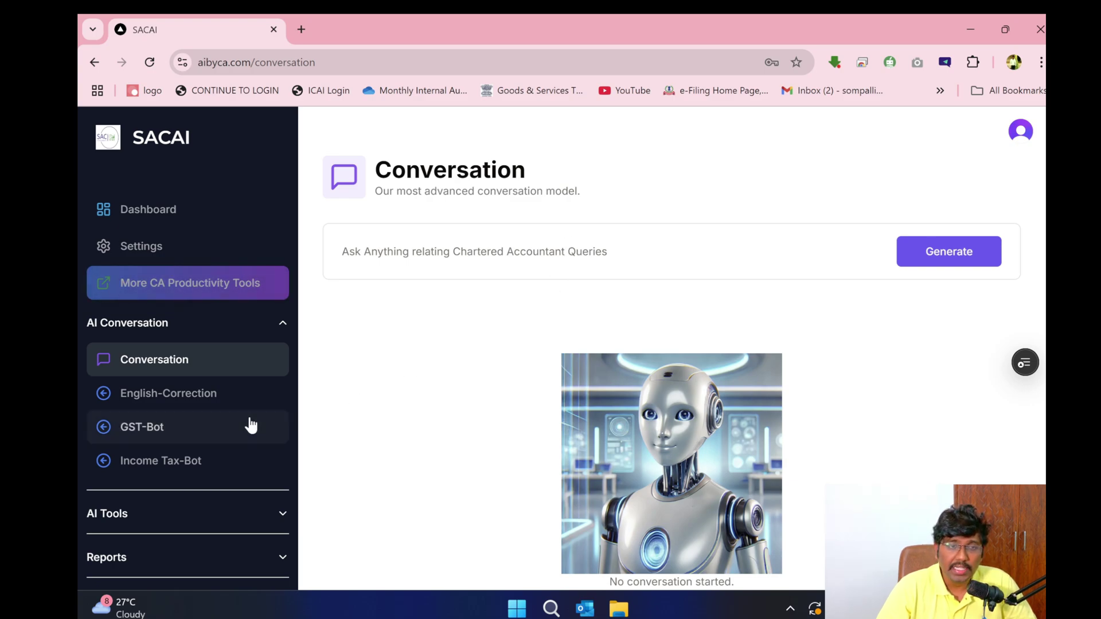
# - Open the GST case-law chatbot and a new blank tab beside it
pyautogui.click(220, 442)
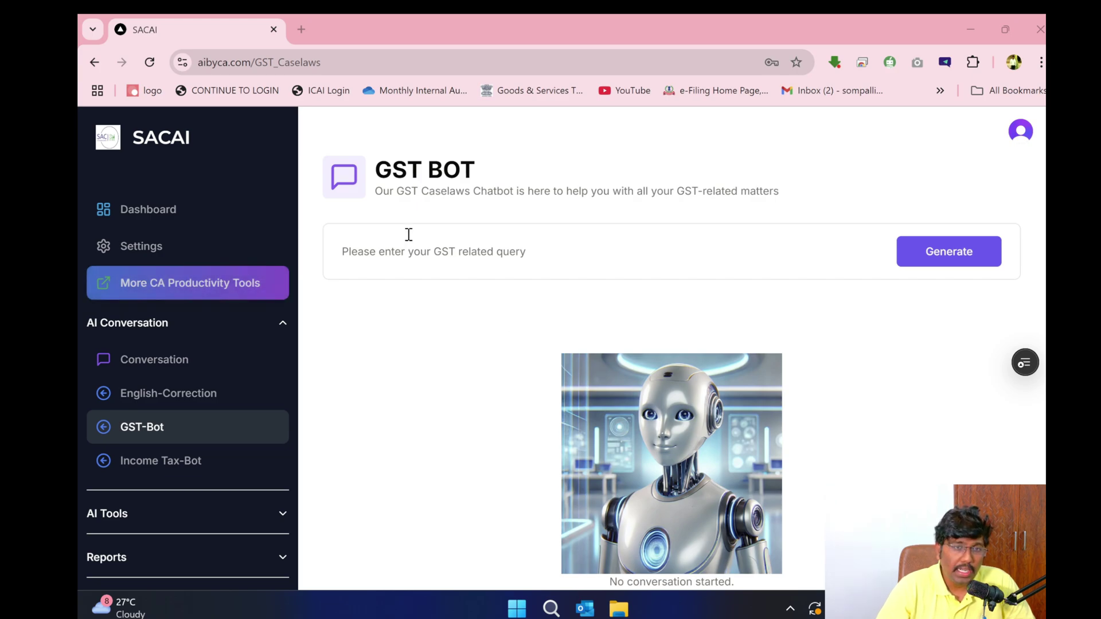
pyautogui.click(300, 29)
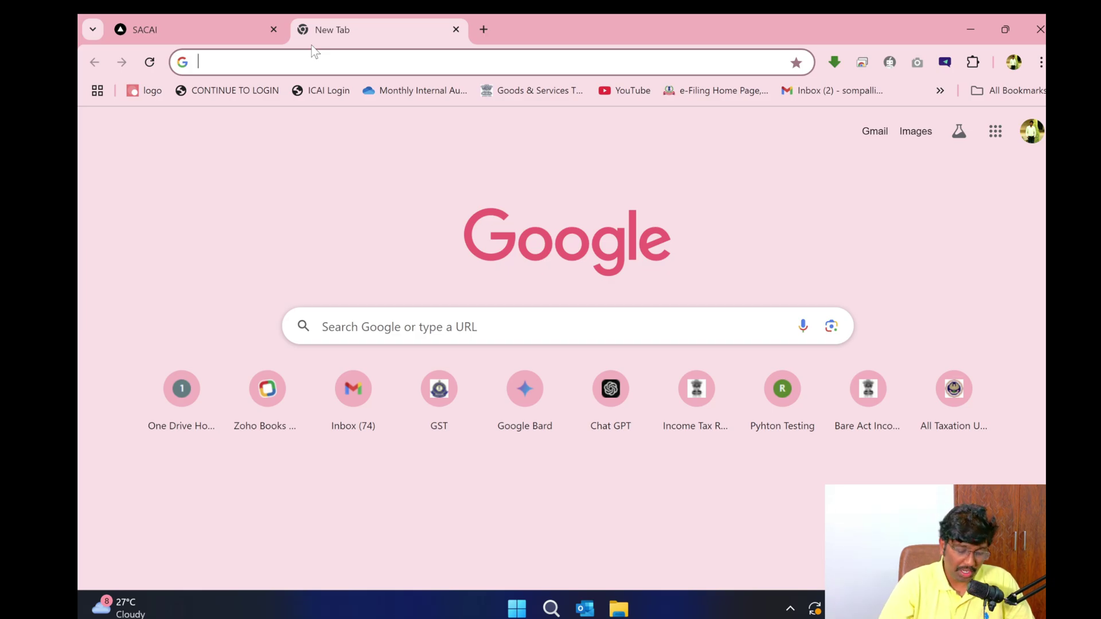
# - Open ChatGPT, Claude and Google Gemini each in its own new Chrome tab
pyautogui.write('ch')
pyautogui.press('Return')
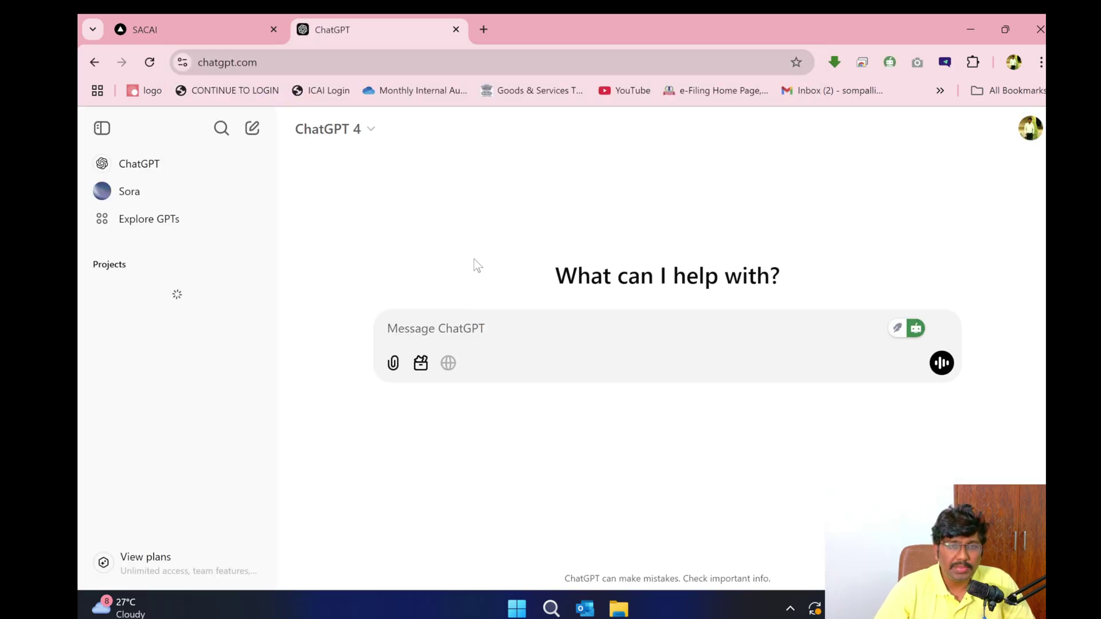
pyautogui.click(484, 29)
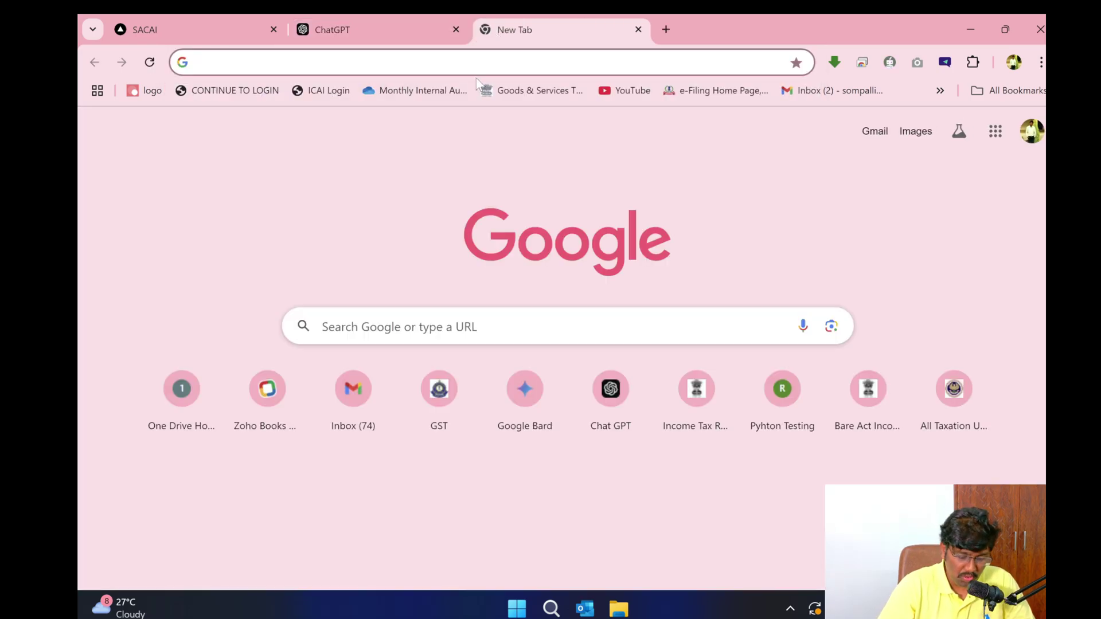
pyautogui.write('claude')
pyautogui.press('Return')
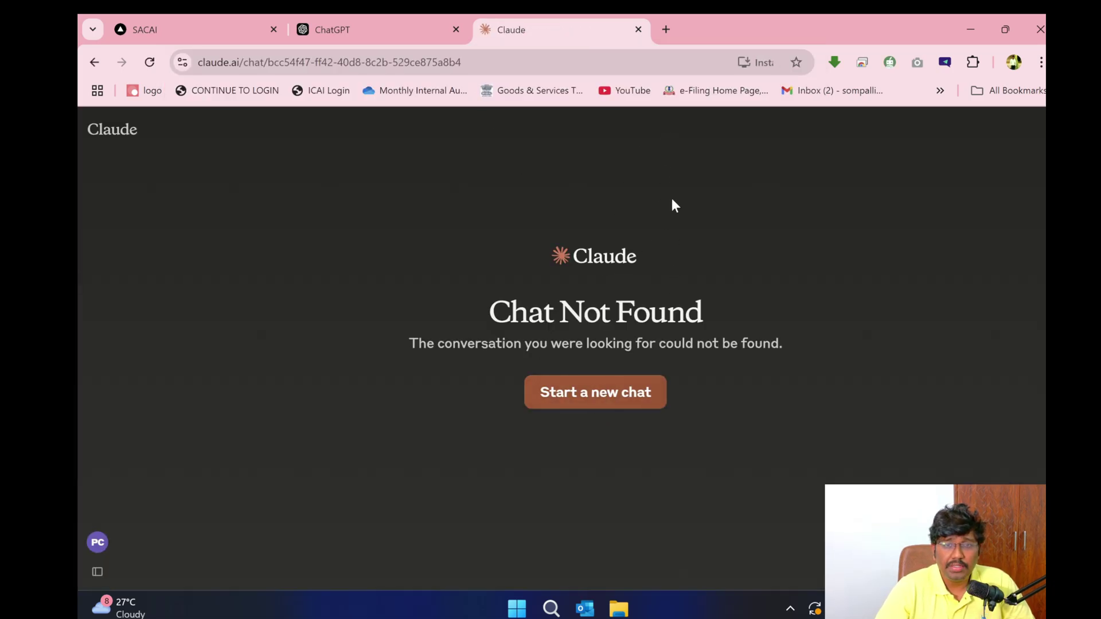
pyautogui.click(665, 29)
pyautogui.write('Goog')
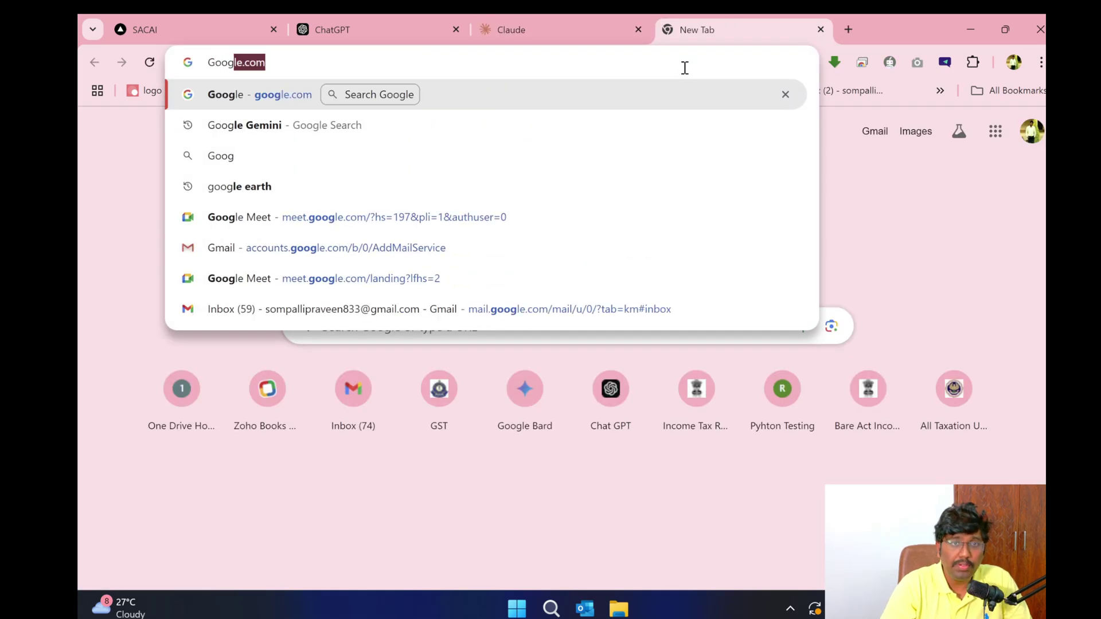
pyautogui.write('le ge')
pyautogui.press('Return')
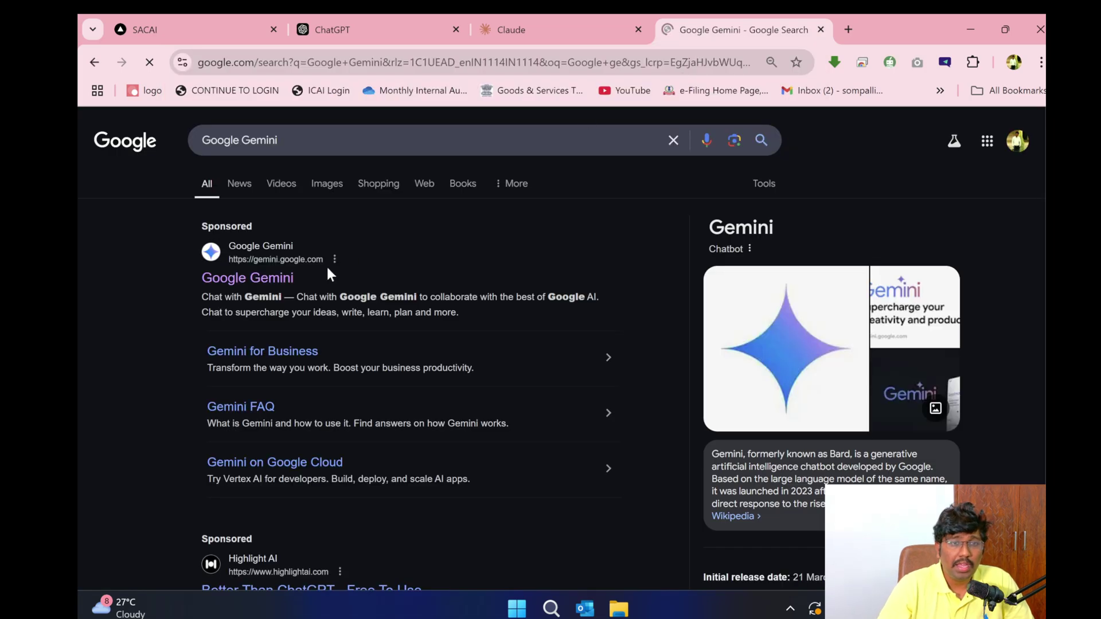
pyautogui.click(253, 278)
# - Write the expired E-way bill penalty question in the GST Bot, fixing 'eqay' to 'E way', and select it
pyautogui.hotkey('ctrl', '1')
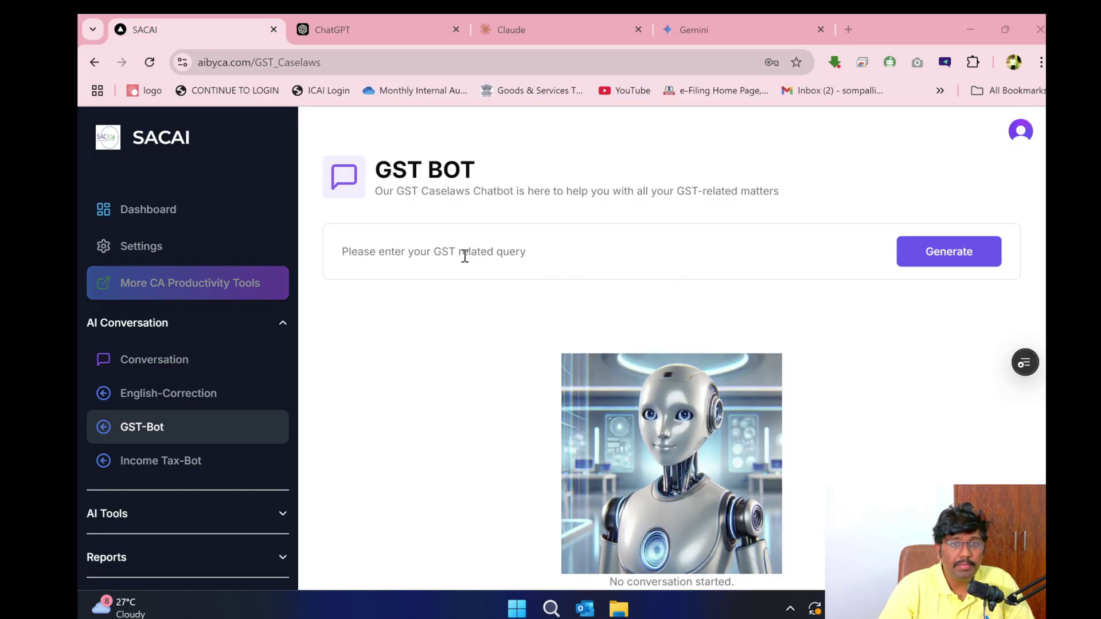
pyautogui.click(464, 256)
pyautogui.write('Anal')
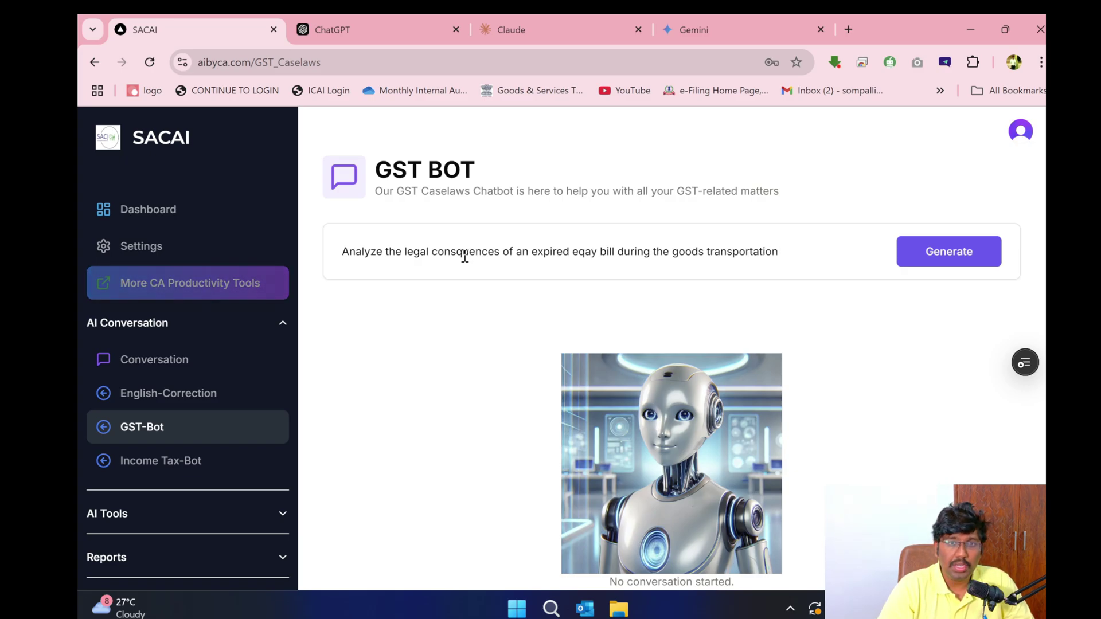
pyautogui.hotkey('ctrl', 'a')
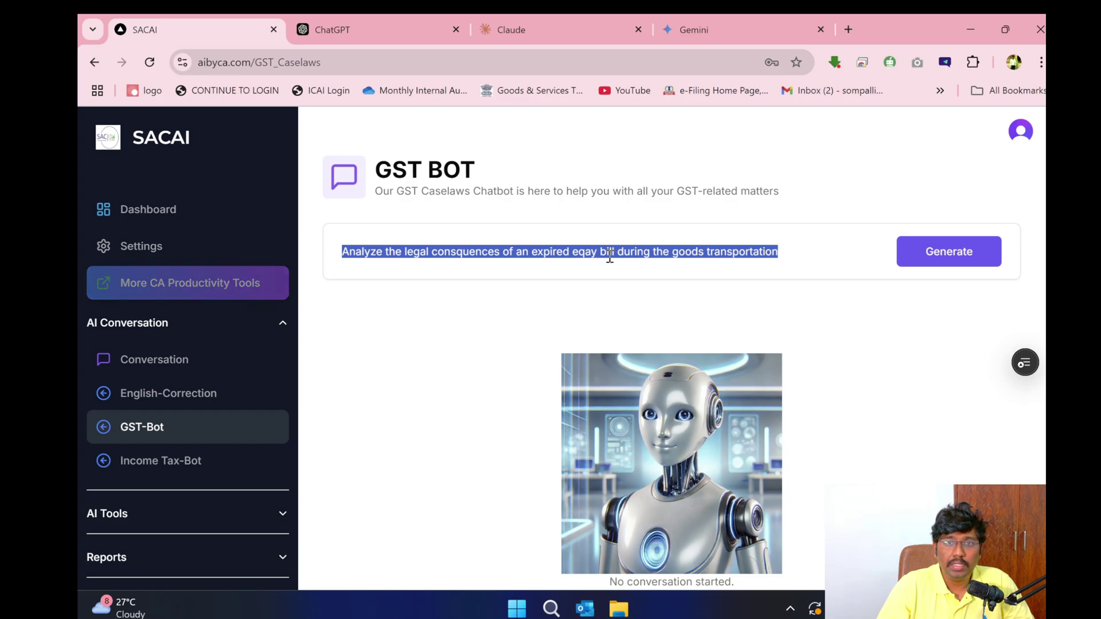
pyautogui.doubleClick(585, 252)
pyautogui.write('E wa')
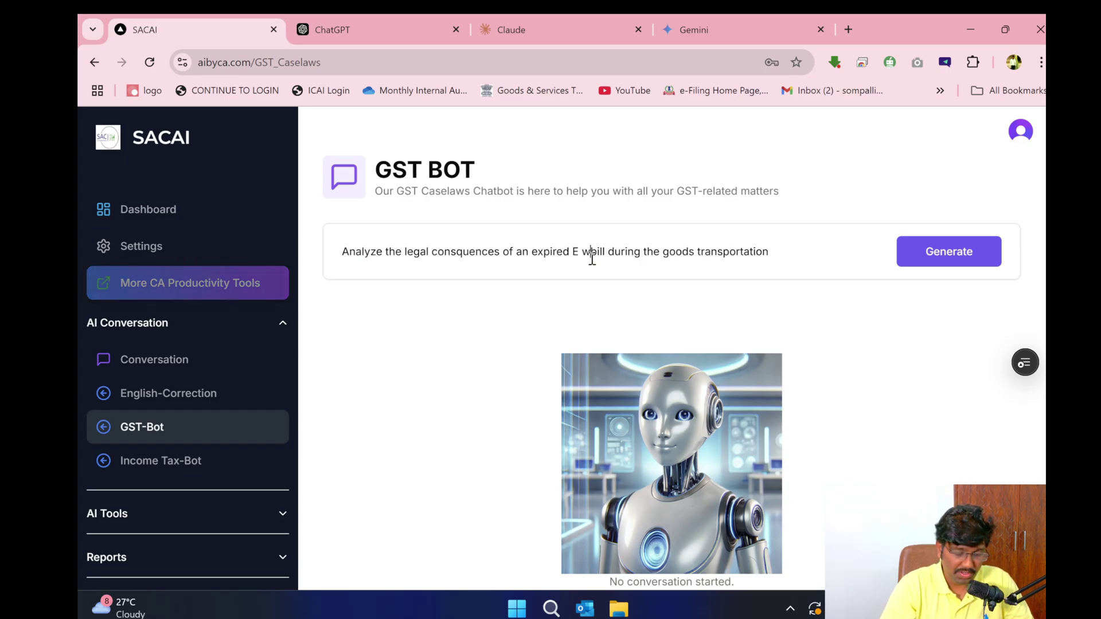
pyautogui.write('y')
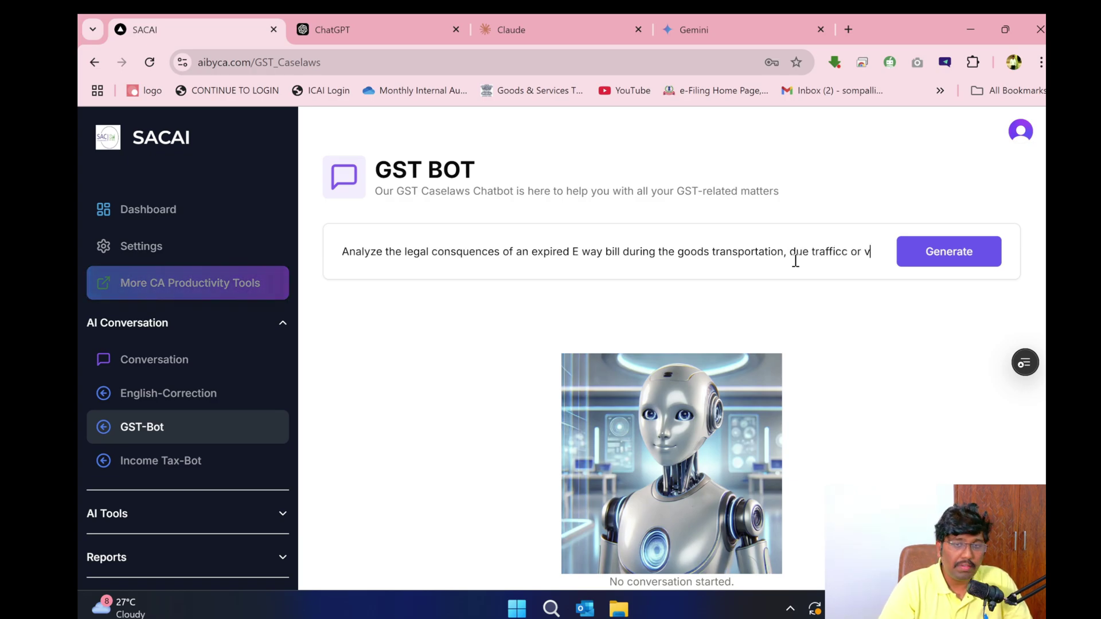
pyautogui.write('ehicle break')
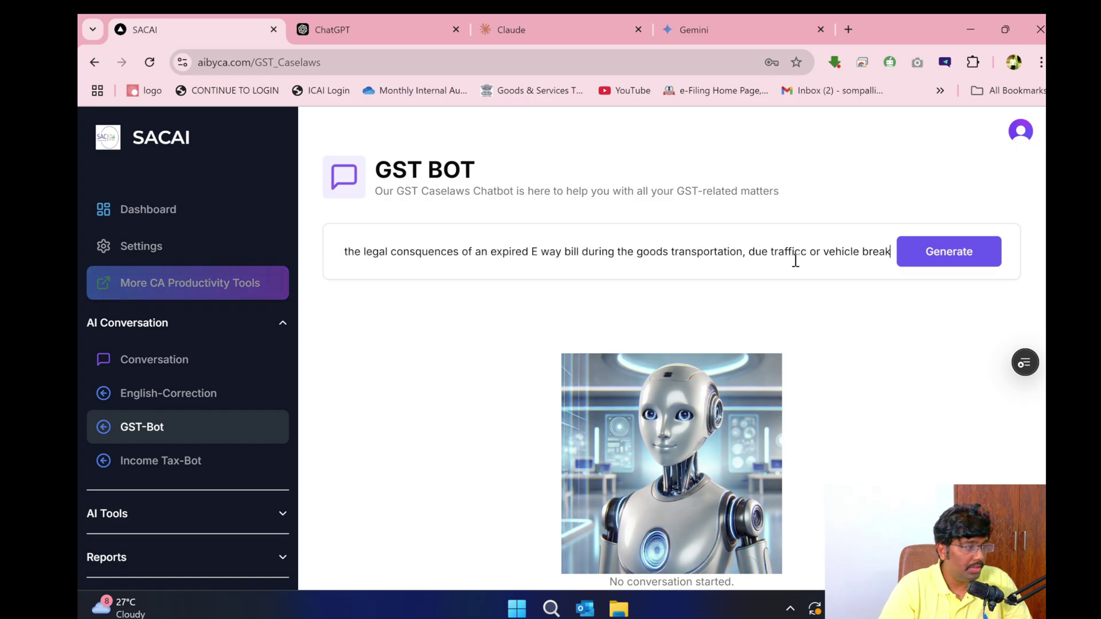
pyautogui.write('donw can ')
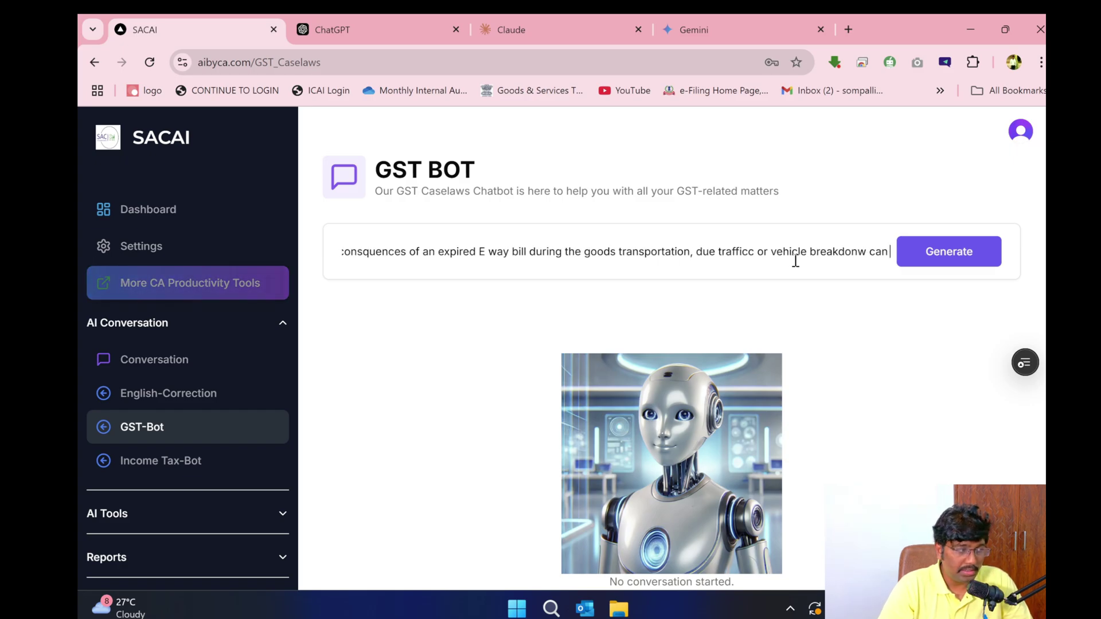
pyautogui.write('authoritie')
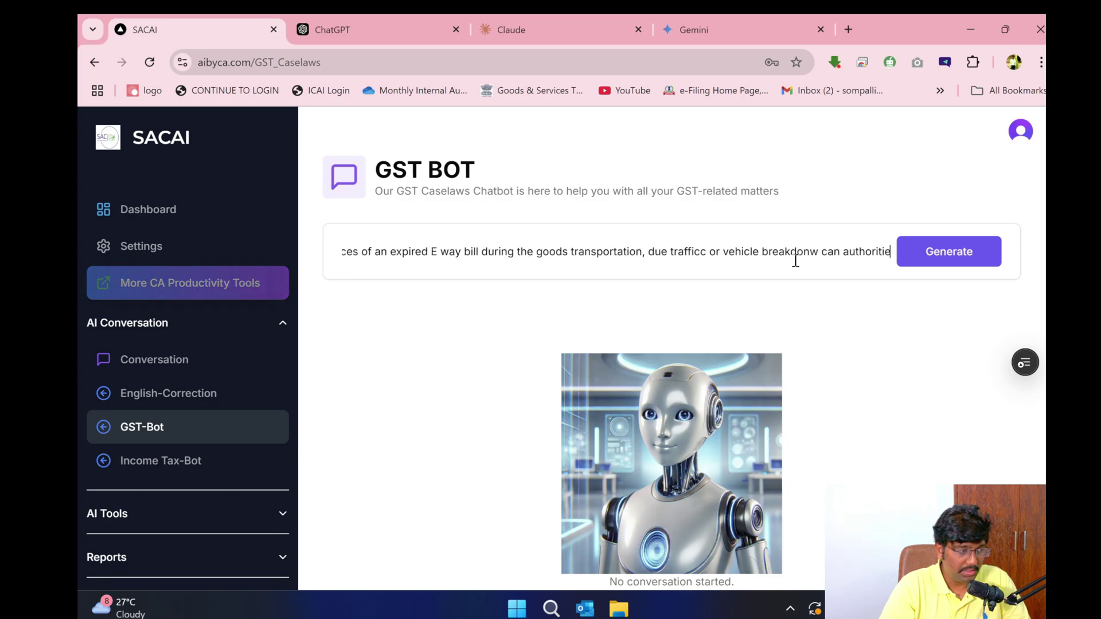
pyautogui.write('s impose ')
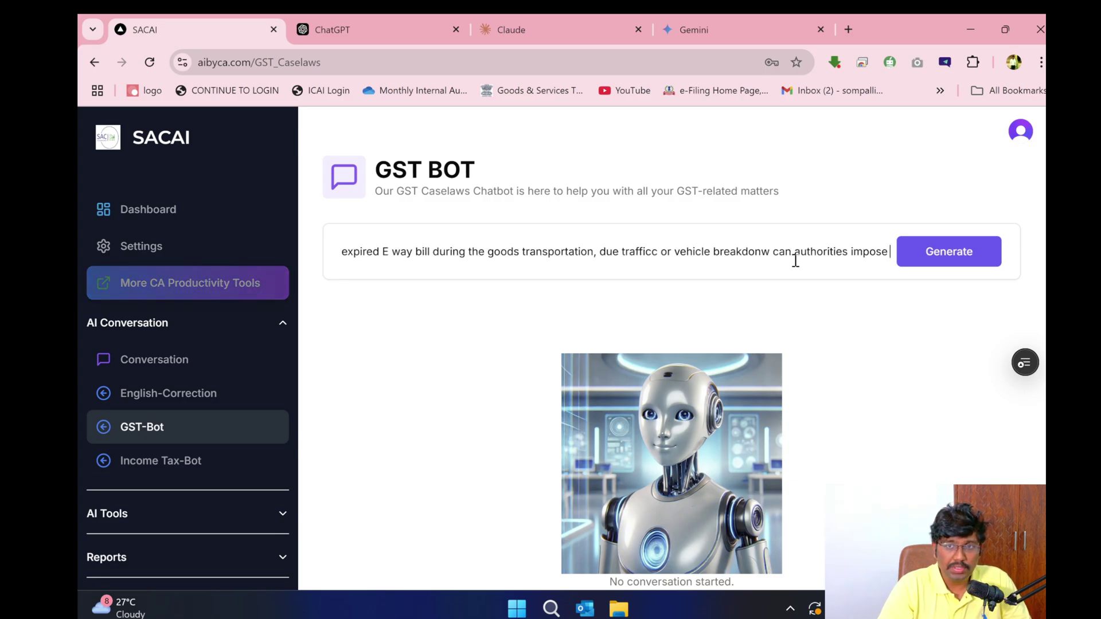
pyautogui.write('penatltie')
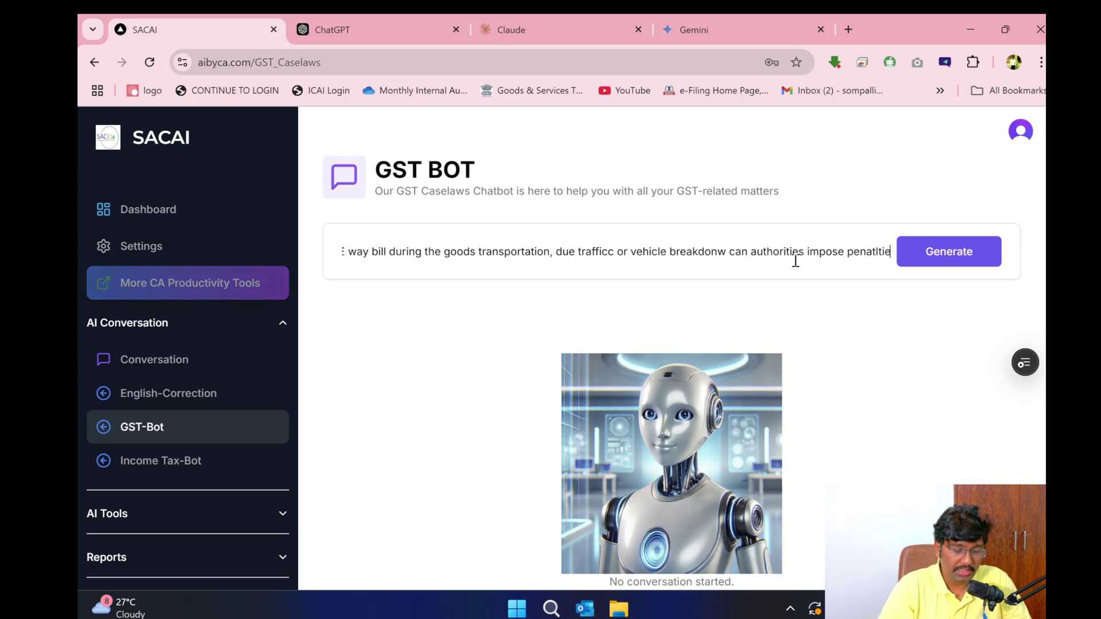
pyautogui.write('s')
pyautogui.hotkey('ctrl', 'a')
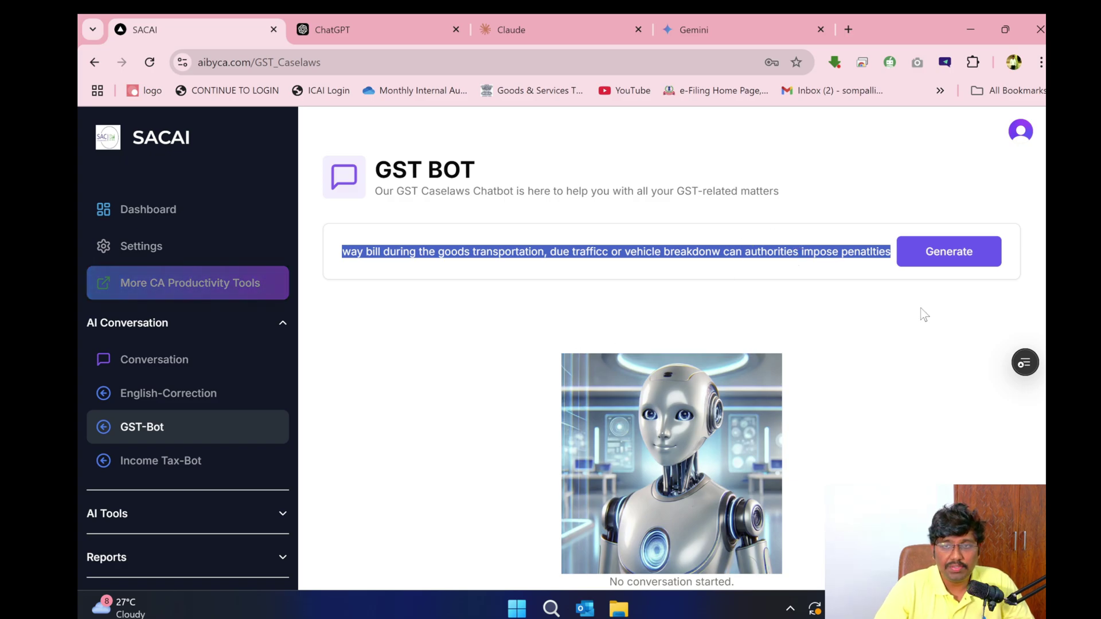
# - Submit the E-way bill question to the GST Bot, then paste and send it in ChatGPT, Claude and Gemini
pyautogui.click(949, 251)
pyautogui.click(367, 29)
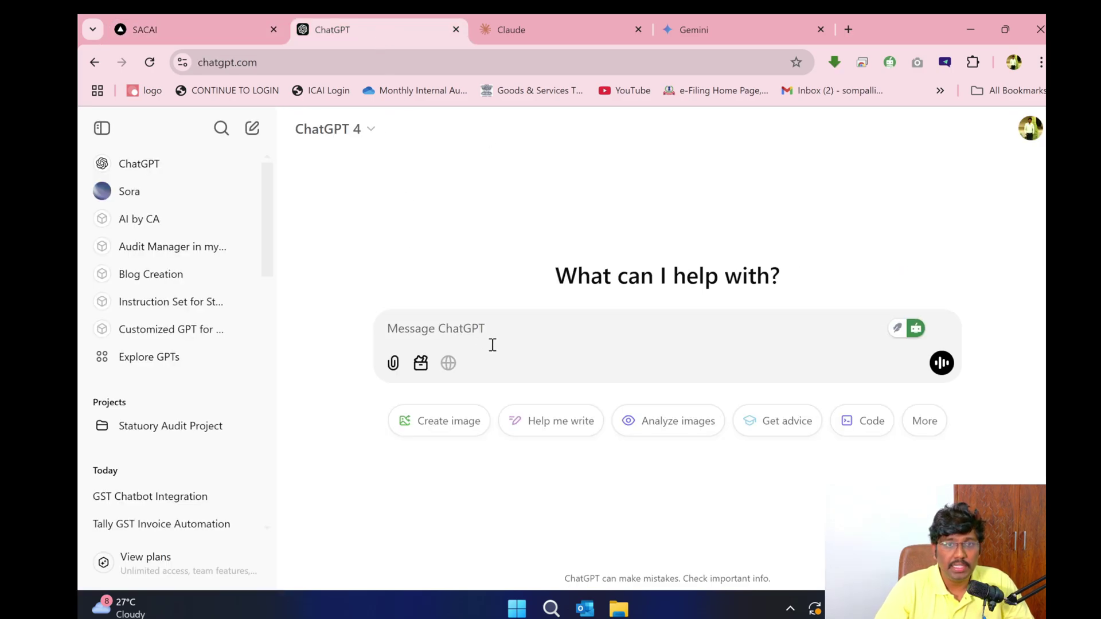
pyautogui.write('Analyze the legal consquences of an expired E way bill during the goods transportation, due trafficc or vehicle breakdonw can authorities impose penatlties')
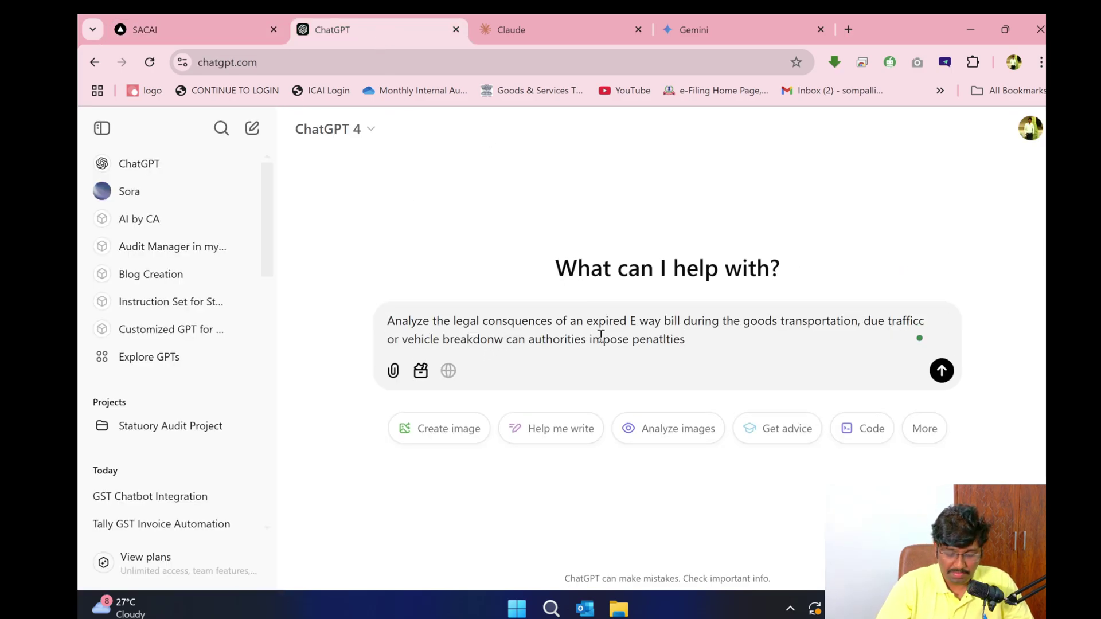
pyautogui.press('Return')
pyautogui.click(561, 26)
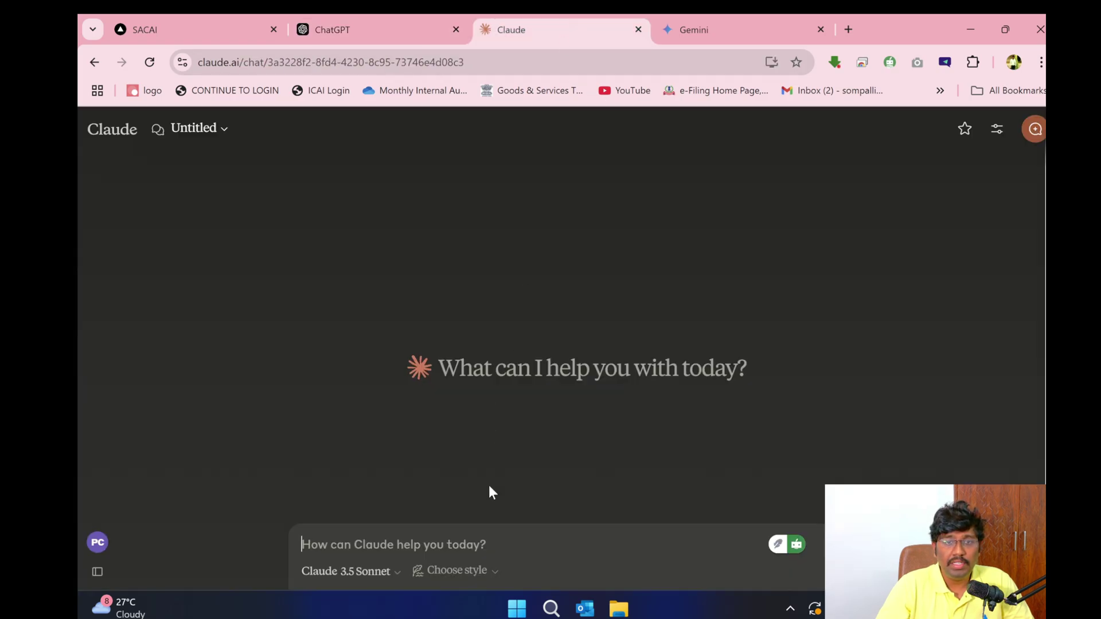
pyautogui.write('Analyze the legal consquences of an expired E way bill during the goods transportation, due trafficc or vehicle breakdonw can authorities impose penatlties')
pyautogui.press('Return')
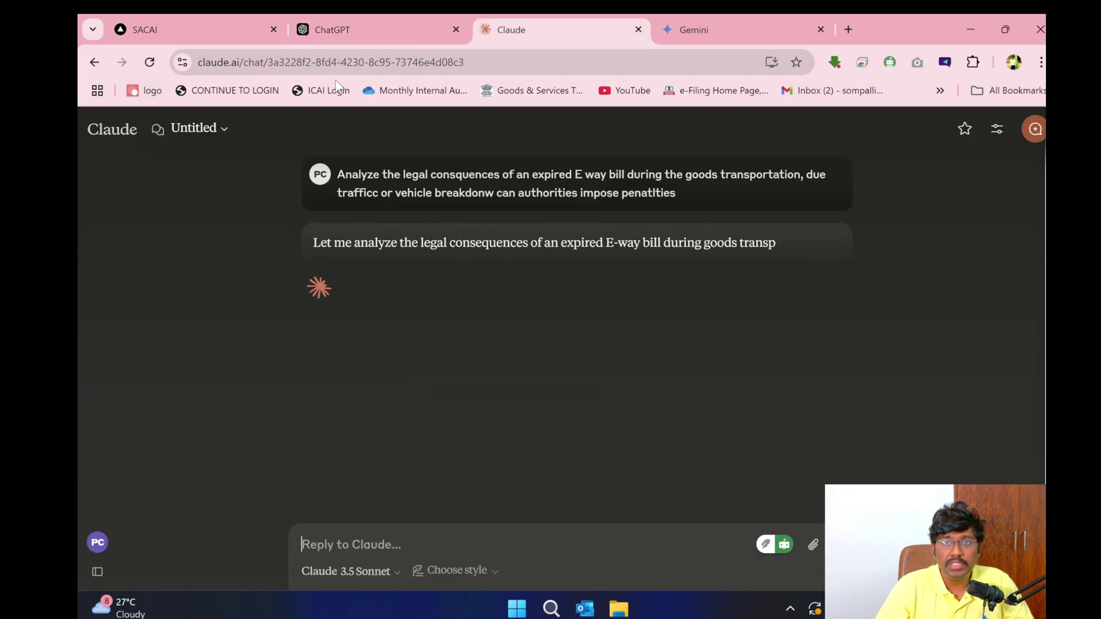
pyautogui.click(782, 28)
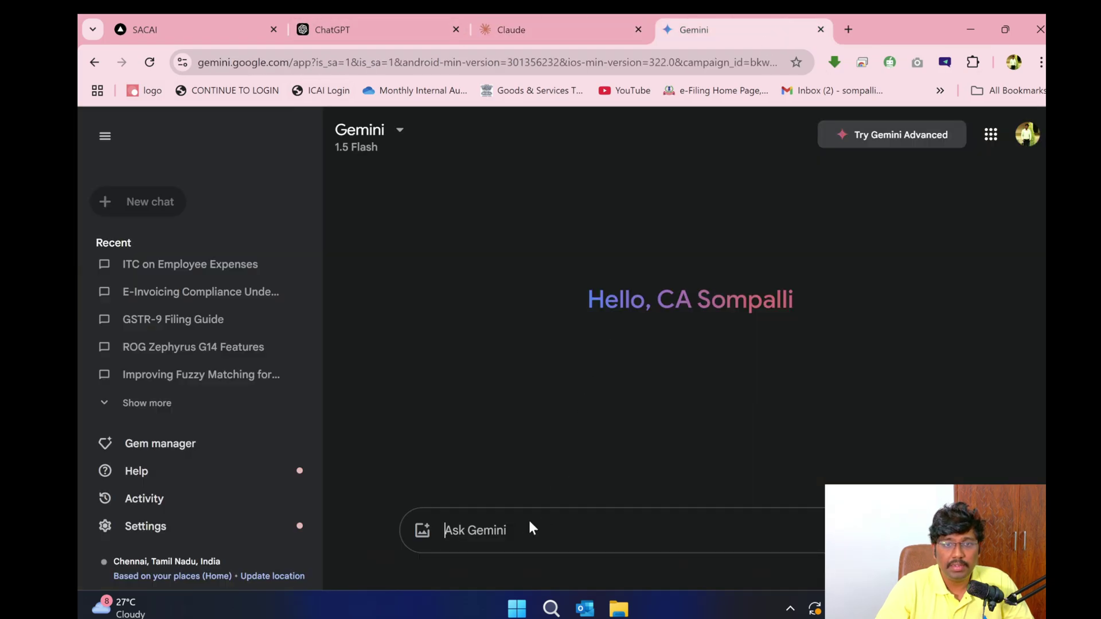
pyautogui.write('Analyze the legal consquences of an expired E way bill during the goods transportation, due trafficc or vehicle breakdonw can authorities impose penatlties')
pyautogui.press('Return')
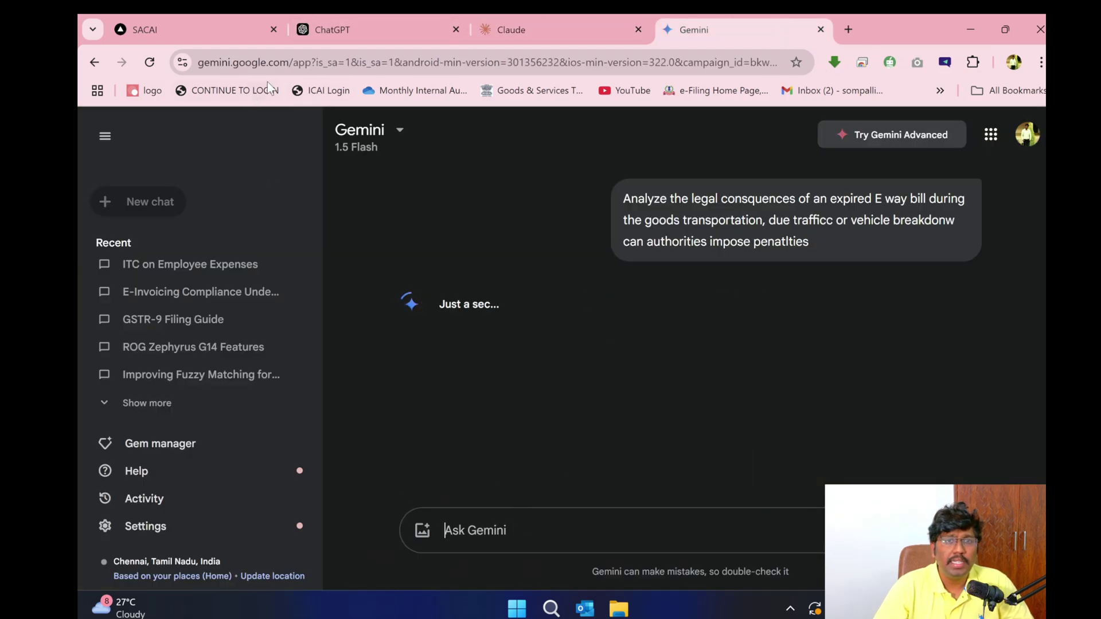
pyautogui.click(409, 23)
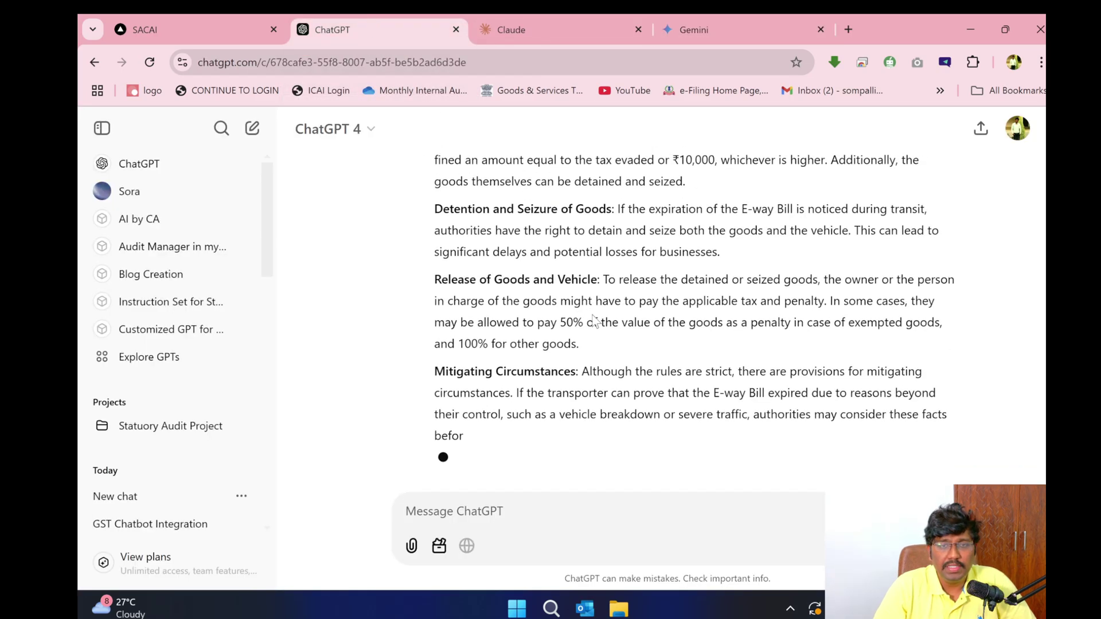
pyautogui.scroll(10, 593, 324)
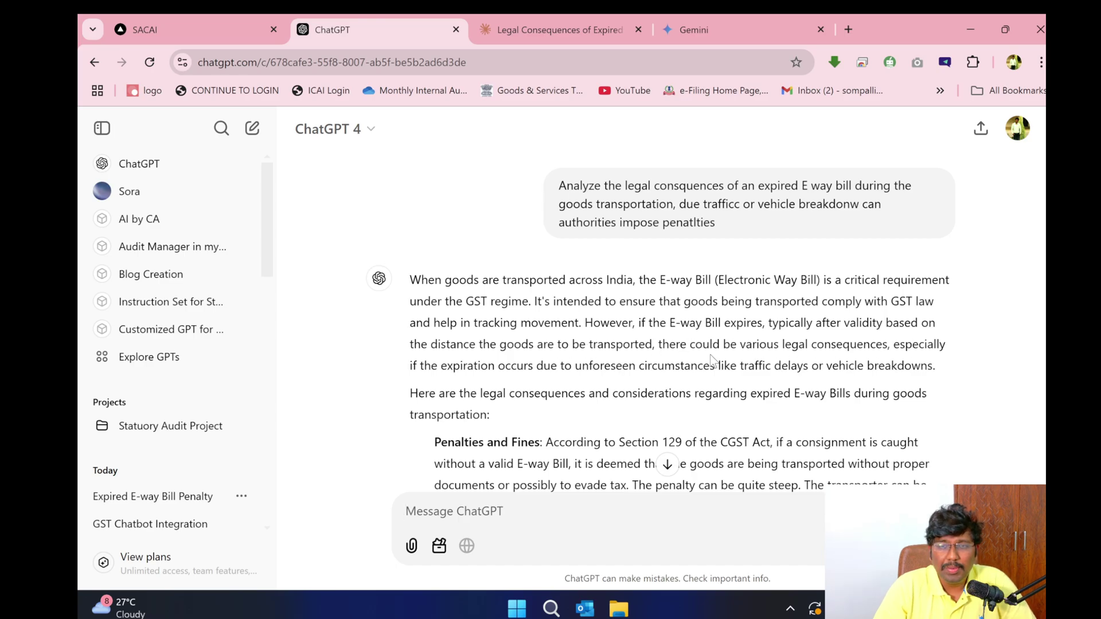
pyautogui.scroll(-4, 643, 343)
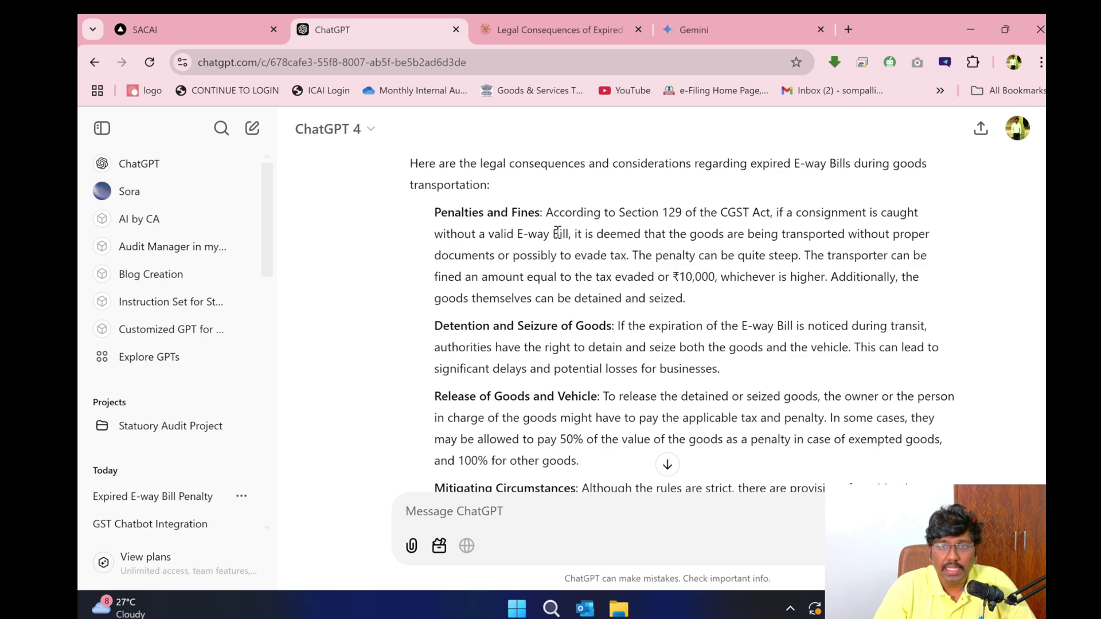
pyautogui.moveTo(434, 212); pyautogui.dragTo(579, 276)
pyautogui.moveTo(440, 326); pyautogui.dragTo(558, 348)
pyautogui.scroll(-4, 556, 368)
pyautogui.scroll(-3, 434, 385)
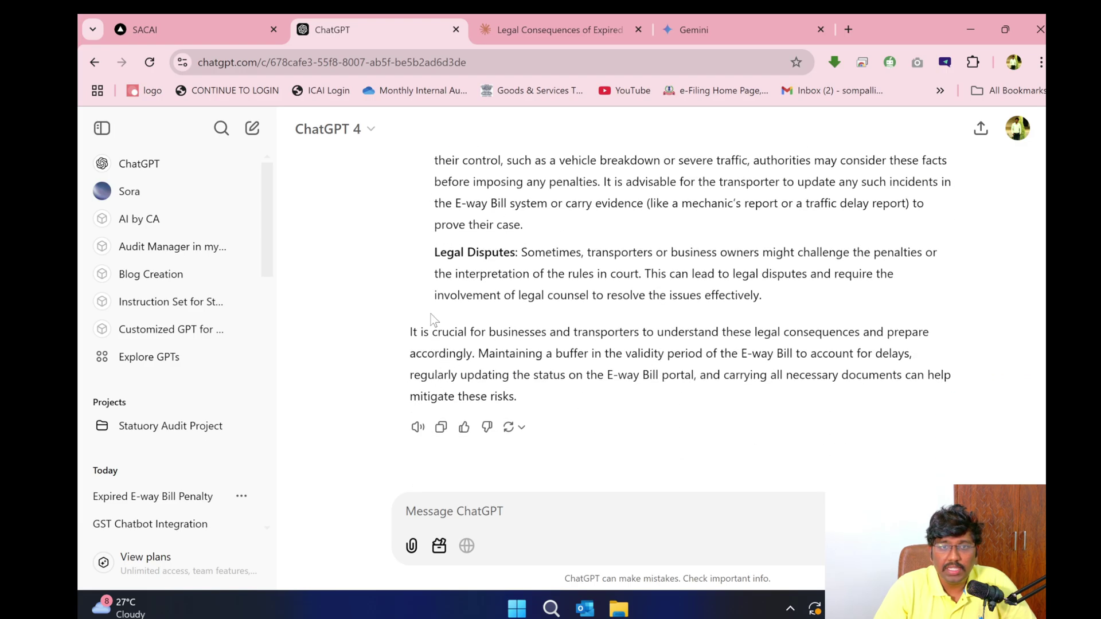
pyautogui.moveTo(419, 326); pyautogui.dragTo(518, 396)
pyautogui.scroll(10, 616, 324)
pyautogui.scroll(-4, 618, 318)
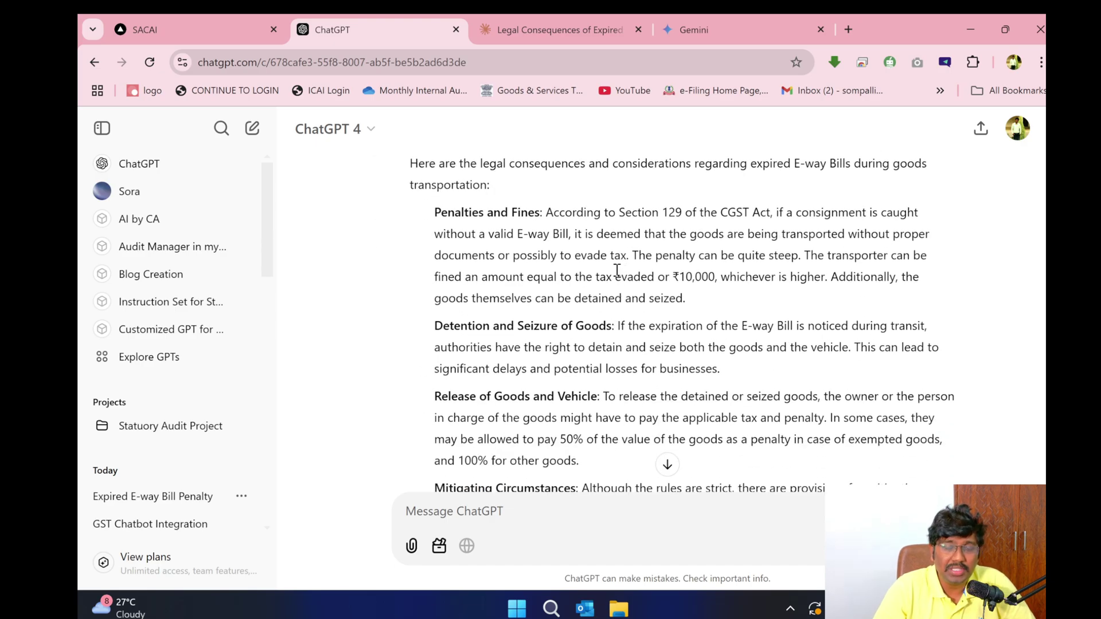
pyautogui.scroll(4, 603, 312)
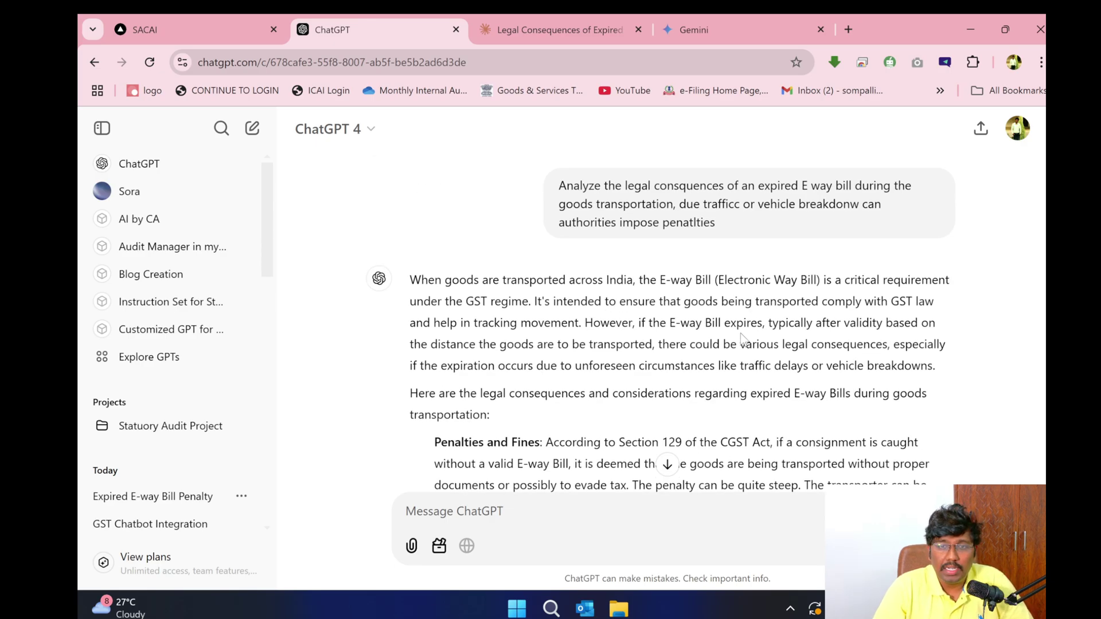
pyautogui.scroll(-9, 729, 338)
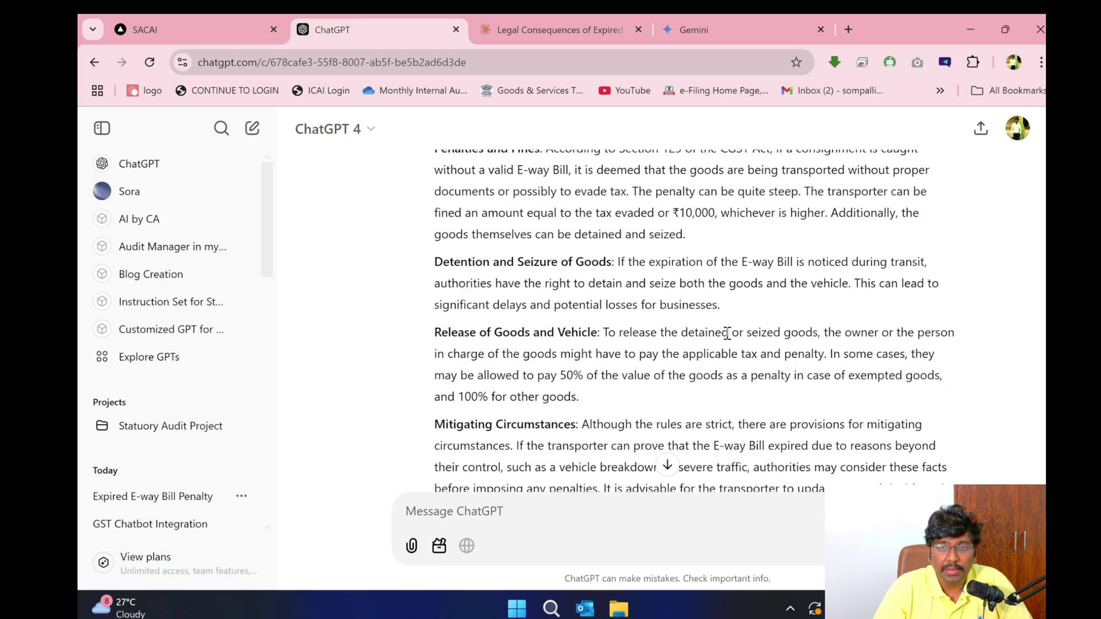
pyautogui.scroll(9, 664, 295)
# - Read through Claude's answer on expired E-way bill penalties, highlighting its opening analysis
pyautogui.click(550, 29)
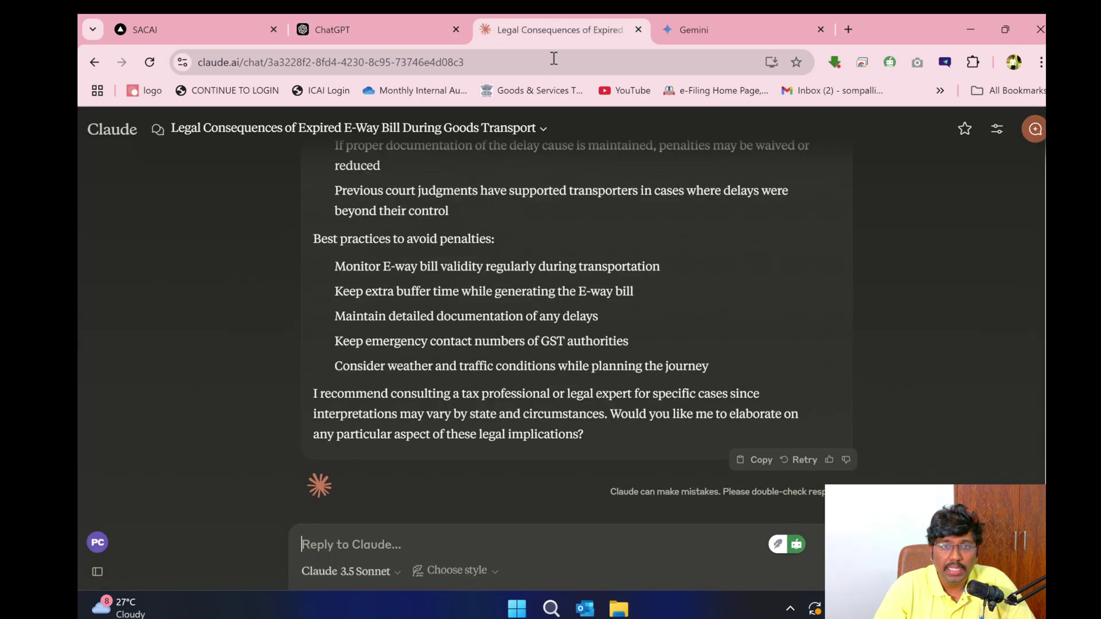
pyautogui.scroll(10, 550, 321)
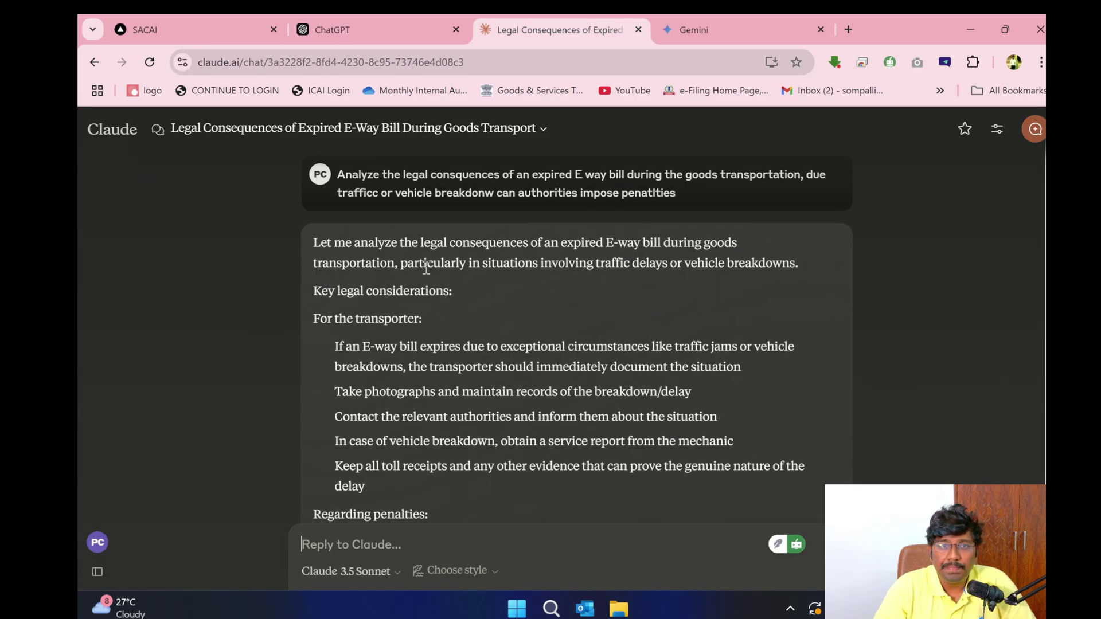
pyautogui.moveTo(314, 242); pyautogui.dragTo(445, 334)
pyautogui.scroll(-4, 427, 333)
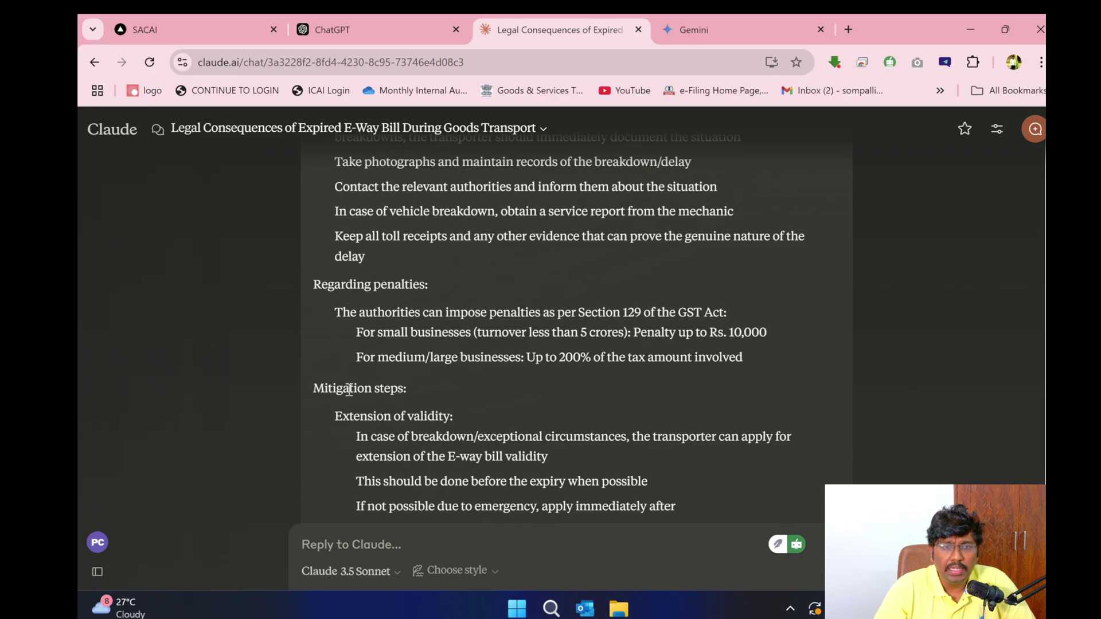
pyautogui.scroll(-4, 434, 401)
pyautogui.scroll(-4, 375, 344)
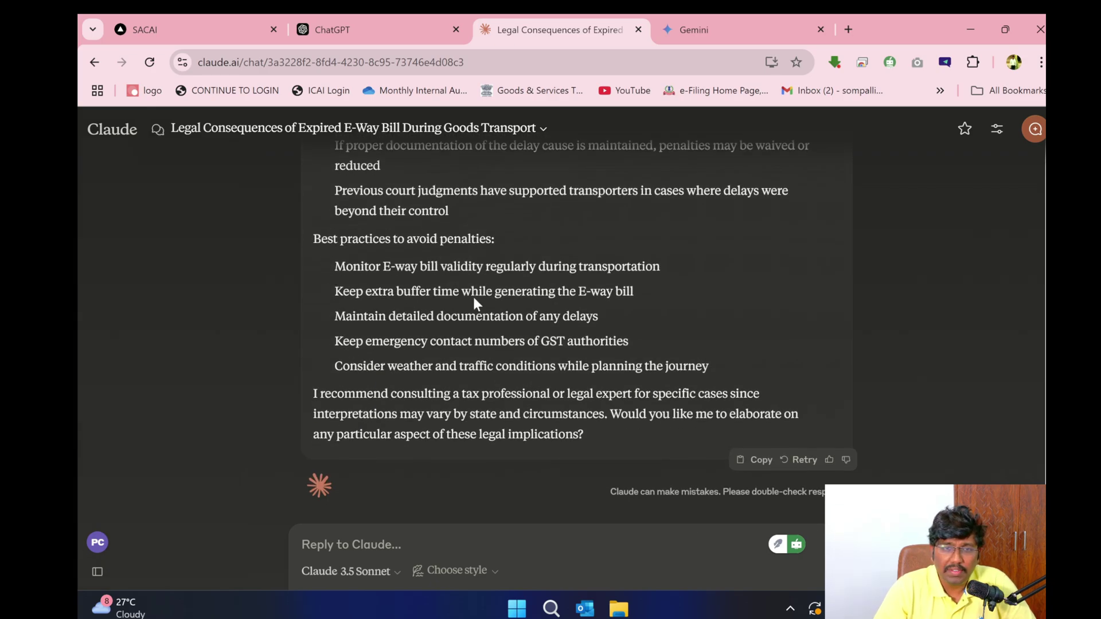
# - View Gemini's reply citing a minimum Rs. 10,000 fine, detention and confiscation
pyautogui.click(690, 16)
pyautogui.scroll(-4, 577, 378)
pyautogui.scroll(4, 576, 378)
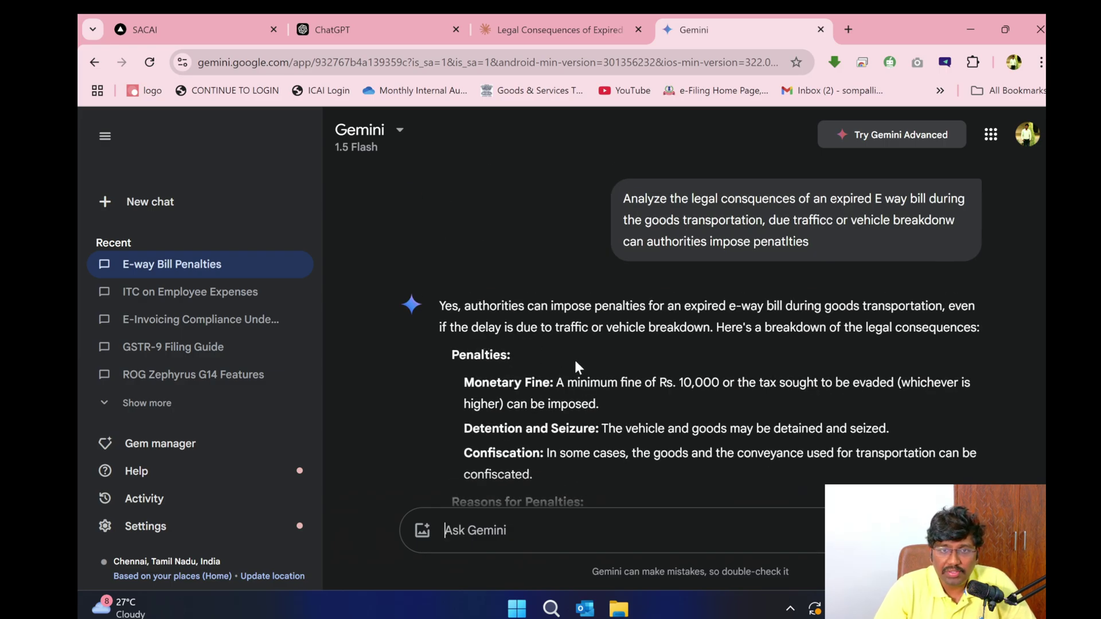
# - Scroll Gemini's reply to the Disclaimer, then return to the GST Bot answer citing Section 68 and Rule 138
pyautogui.scroll(-4, 564, 380)
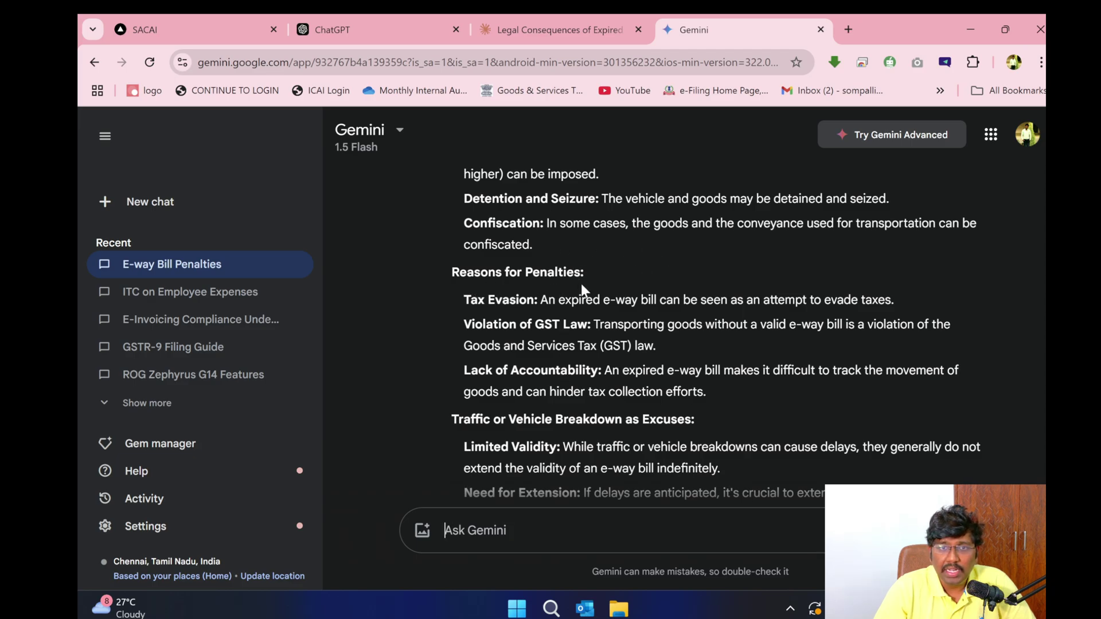
pyautogui.scroll(-4, 510, 348)
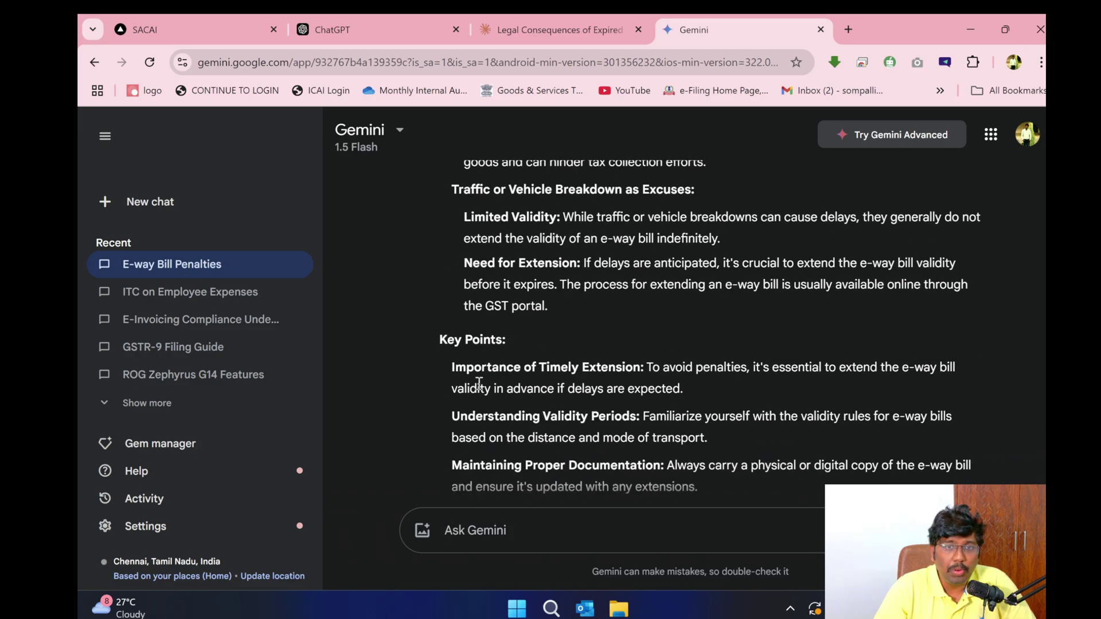
pyautogui.scroll(-2, 699, 386)
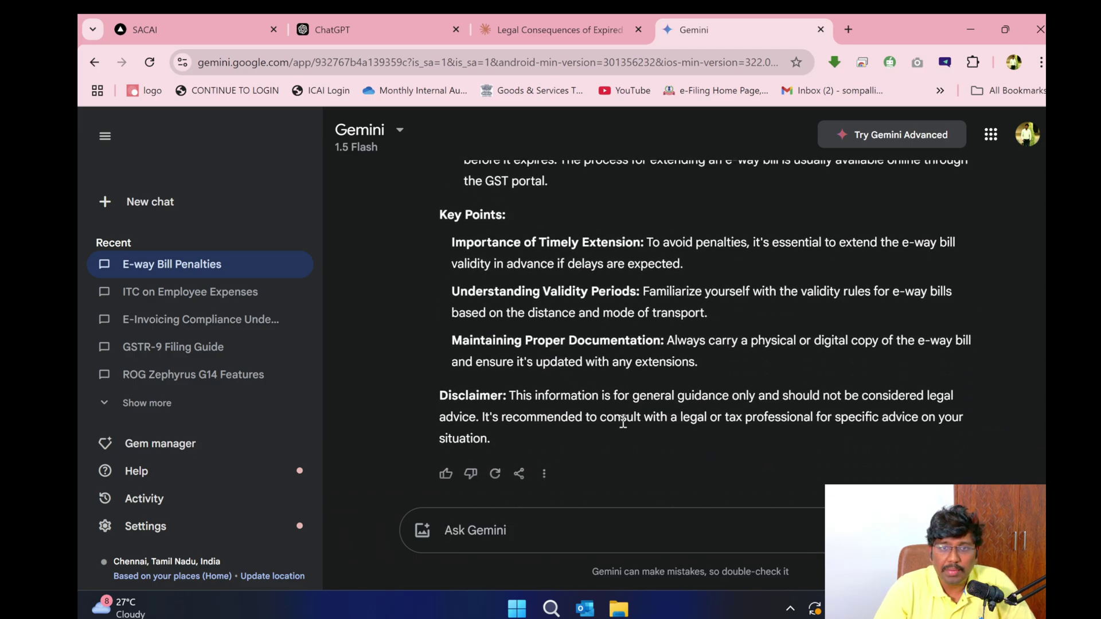
pyautogui.click(195, 29)
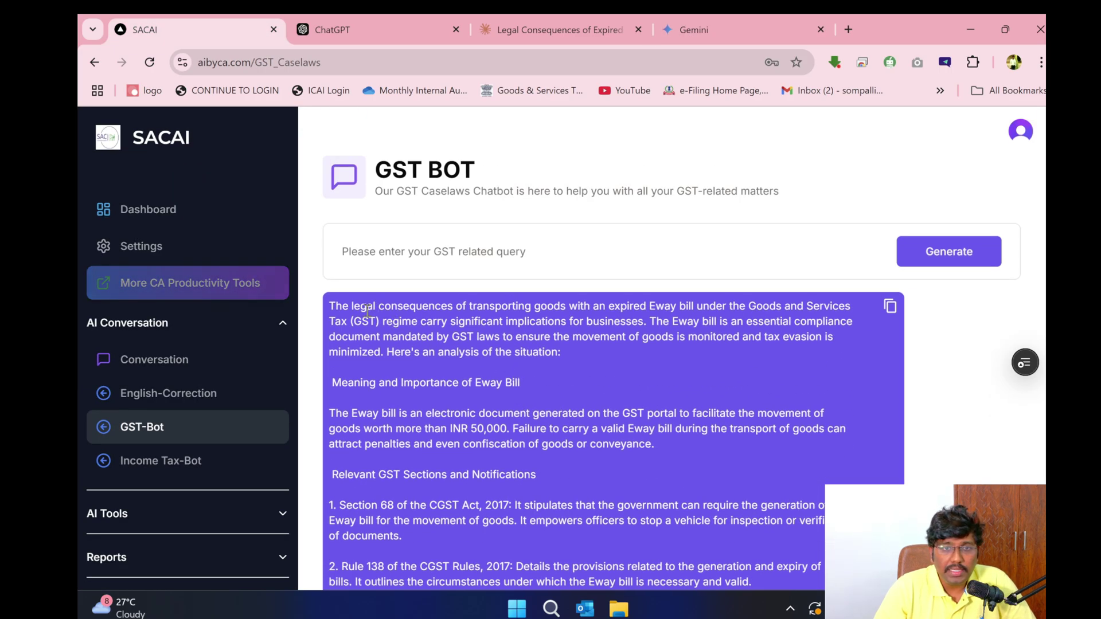
# - Highlight the answer's opening line, the Section 68 CGST provision, the Detailed Analysis and the K.P. Sugandh case
pyautogui.moveTo(367, 306); pyautogui.dragTo(407, 342)
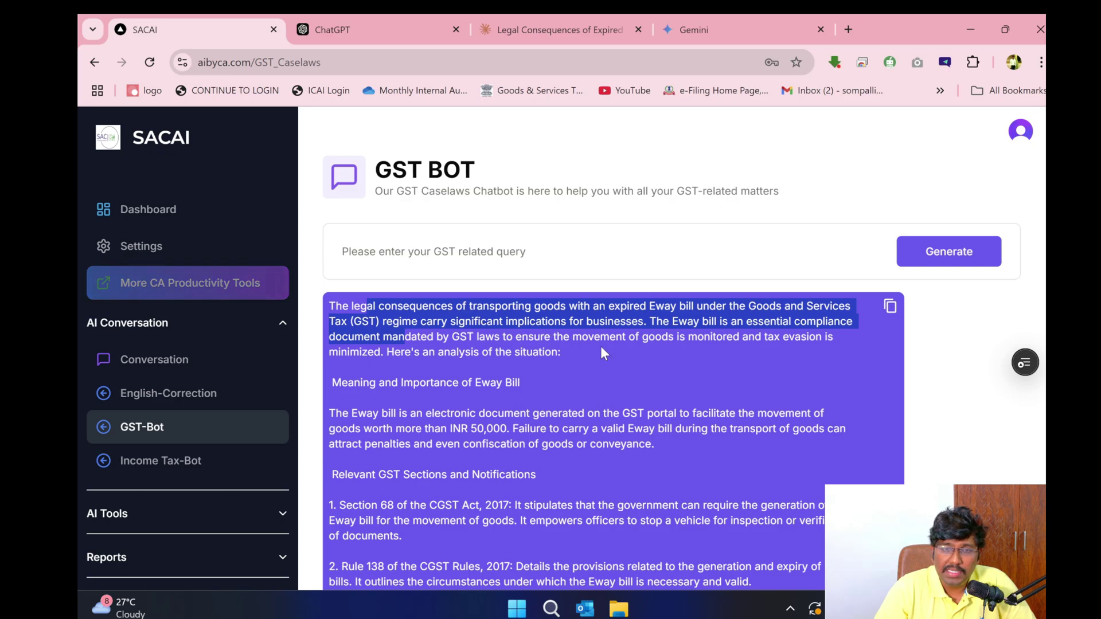
pyautogui.scroll(-4, 544, 388)
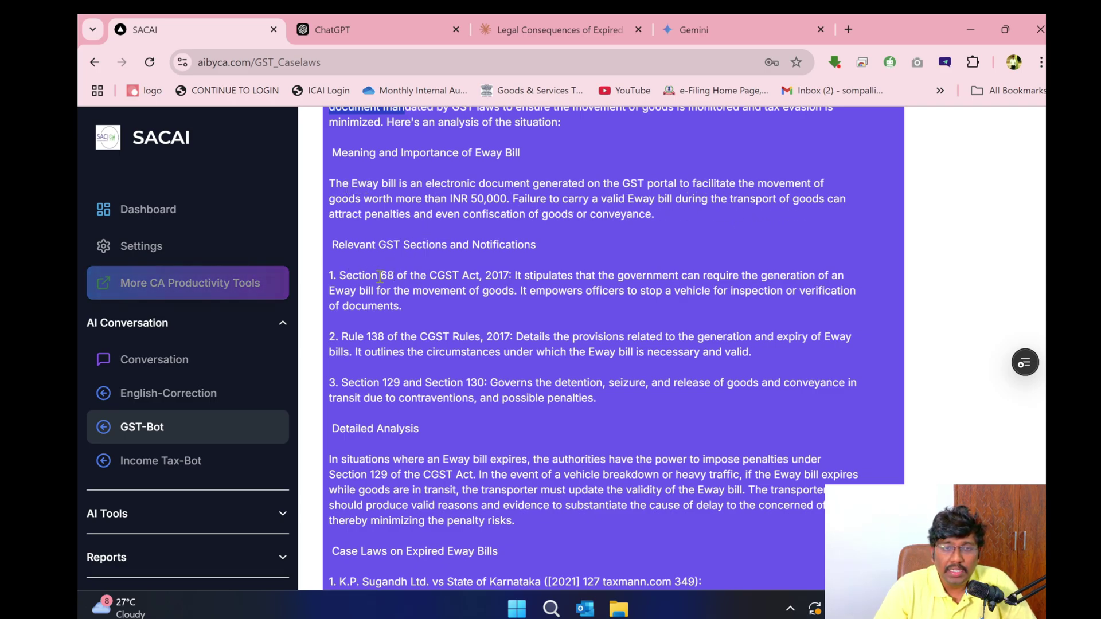
pyautogui.moveTo(352, 276); pyautogui.dragTo(495, 292)
pyautogui.scroll(-4, 521, 328)
pyautogui.scroll(4, 489, 215)
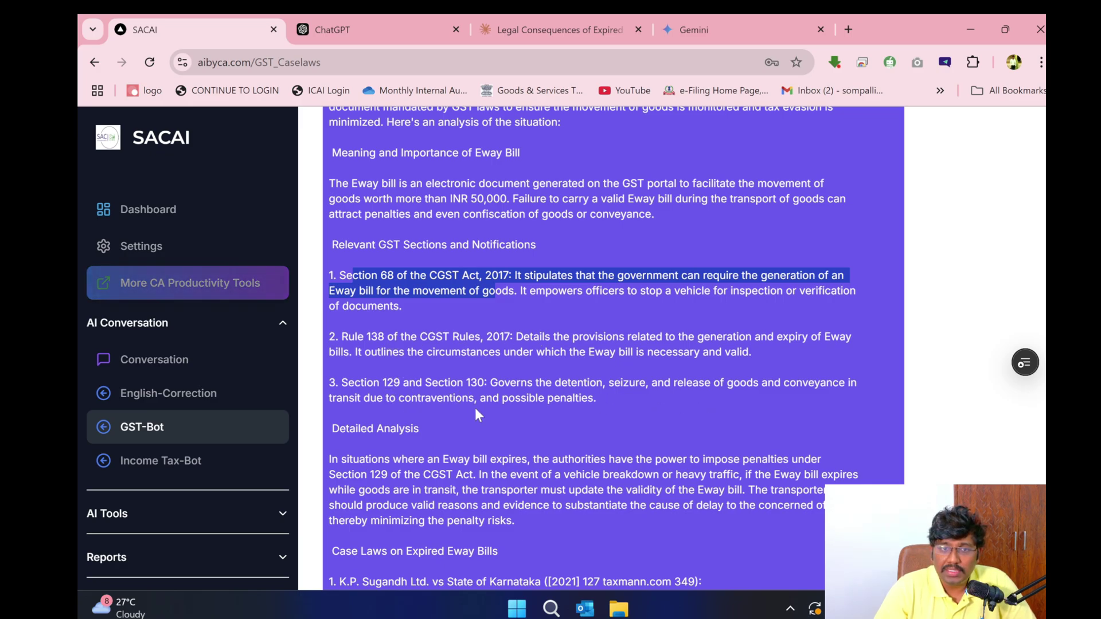
pyautogui.scroll(-4, 396, 396)
pyautogui.moveTo(344, 231); pyautogui.dragTo(463, 308)
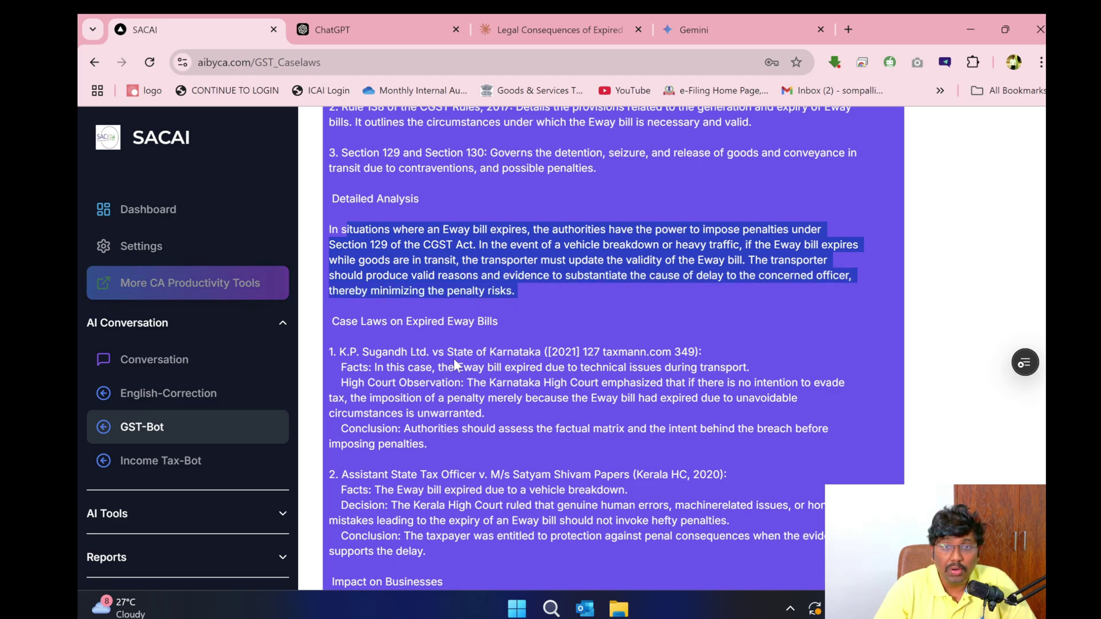
pyautogui.moveTo(355, 351); pyautogui.dragTo(692, 398)
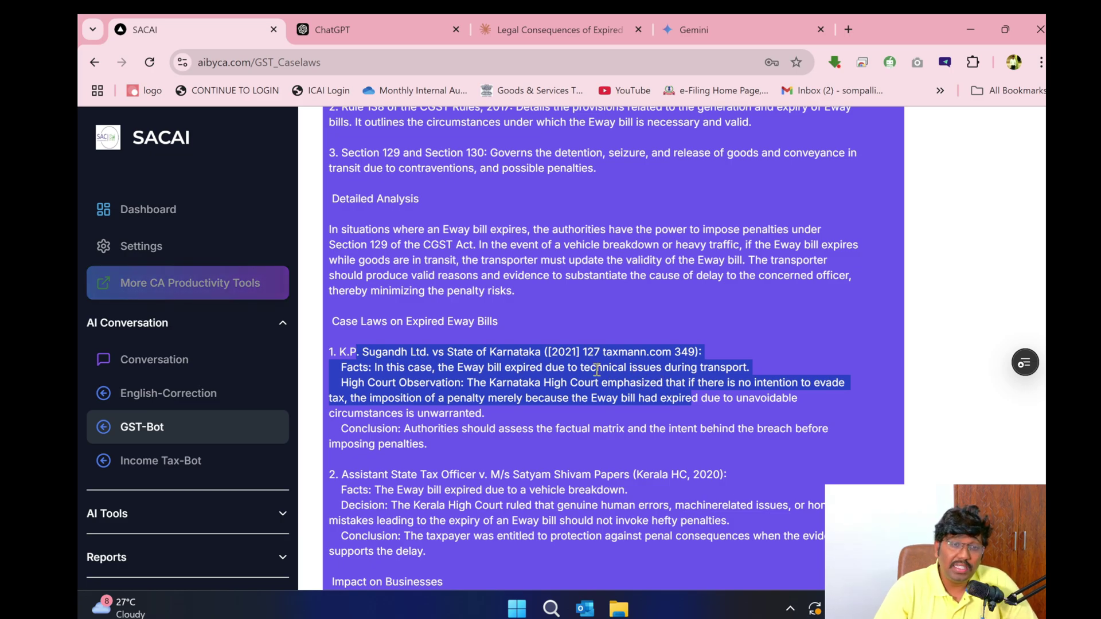
# - Highlight the GST Bot answer's introduction and its Relevant GST Sections list
pyautogui.scroll(-4, 631, 377)
pyautogui.scroll(8, 547, 367)
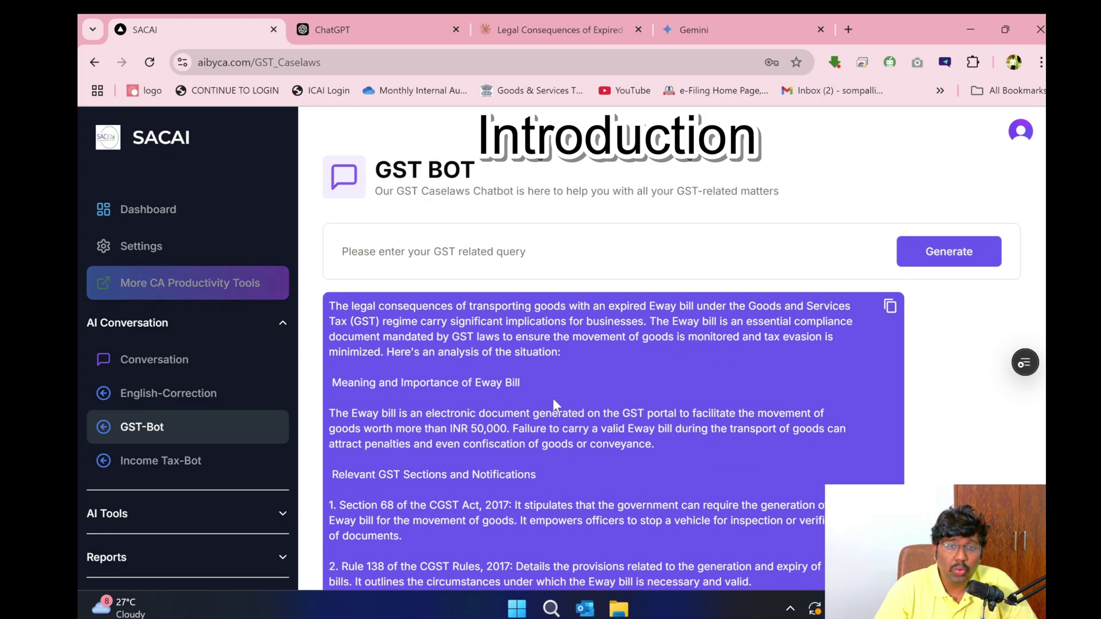
pyautogui.moveTo(410, 347); pyautogui.dragTo(470, 393)
pyautogui.scroll(-4, 431, 247)
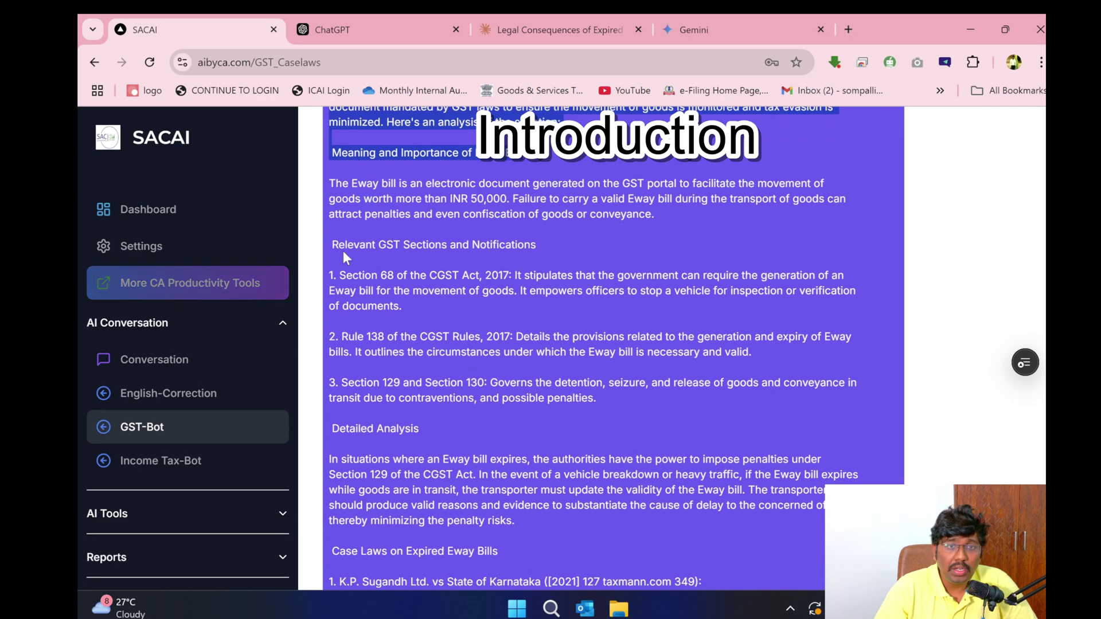
pyautogui.moveTo(332, 244); pyautogui.dragTo(611, 404)
pyautogui.scroll(-4, 561, 378)
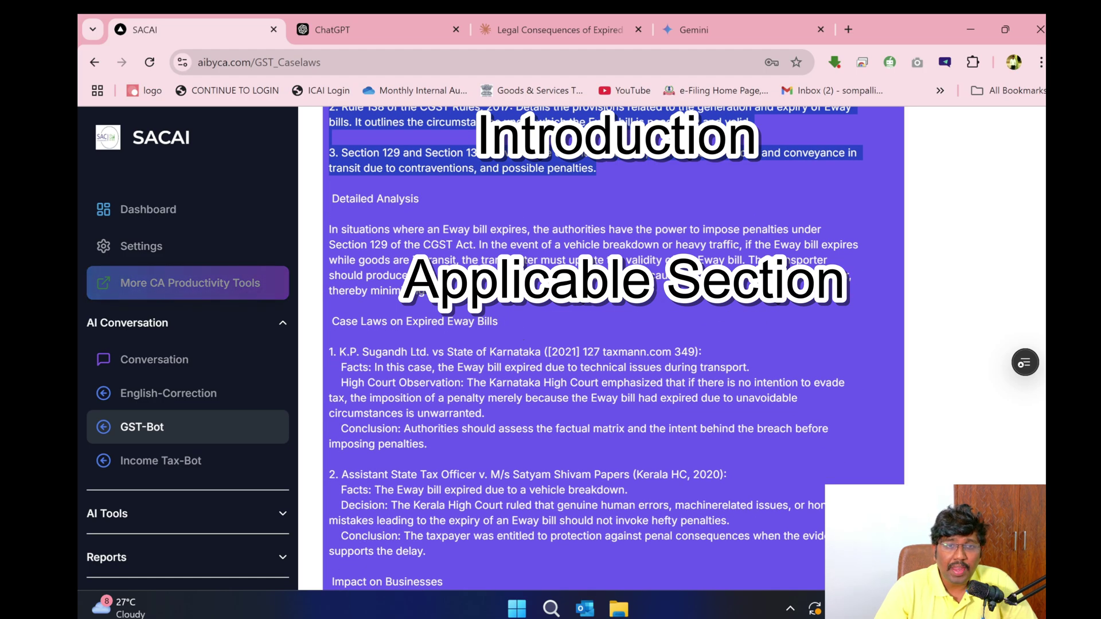
pyautogui.moveTo(515, 291); pyautogui.dragTo(347, 221)
# - Scroll through the rest of the GST Bot answer to its conclusion, then bring up ChatGPT's reply
pyautogui.scroll(-4, 574, 344)
pyautogui.scroll(4, 629, 352)
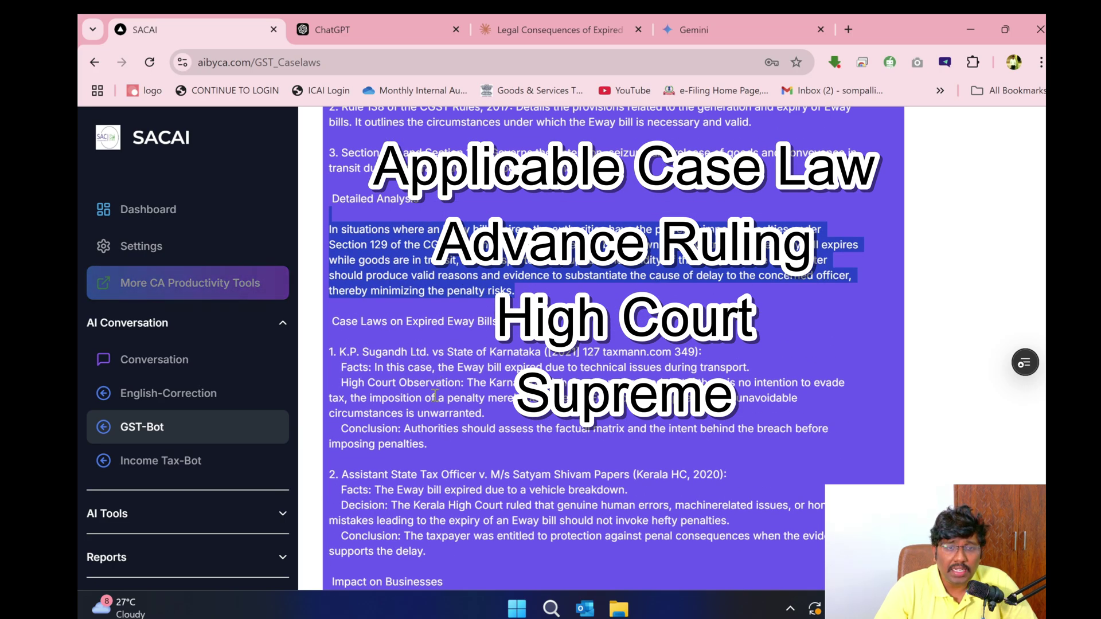
pyautogui.scroll(-4, 665, 449)
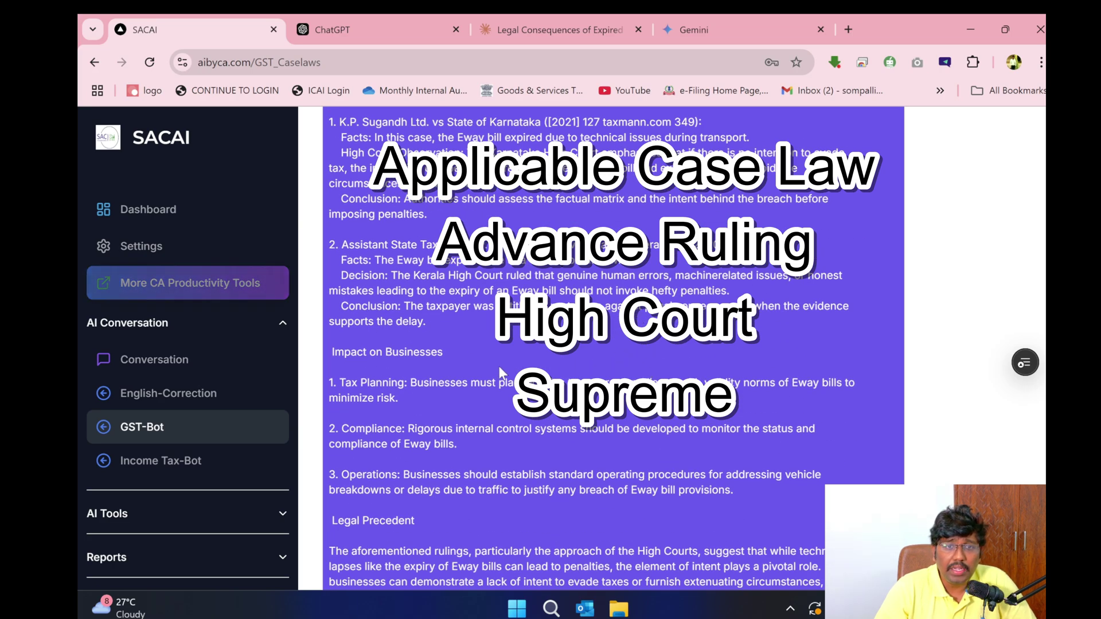
pyautogui.scroll(-4, 447, 327)
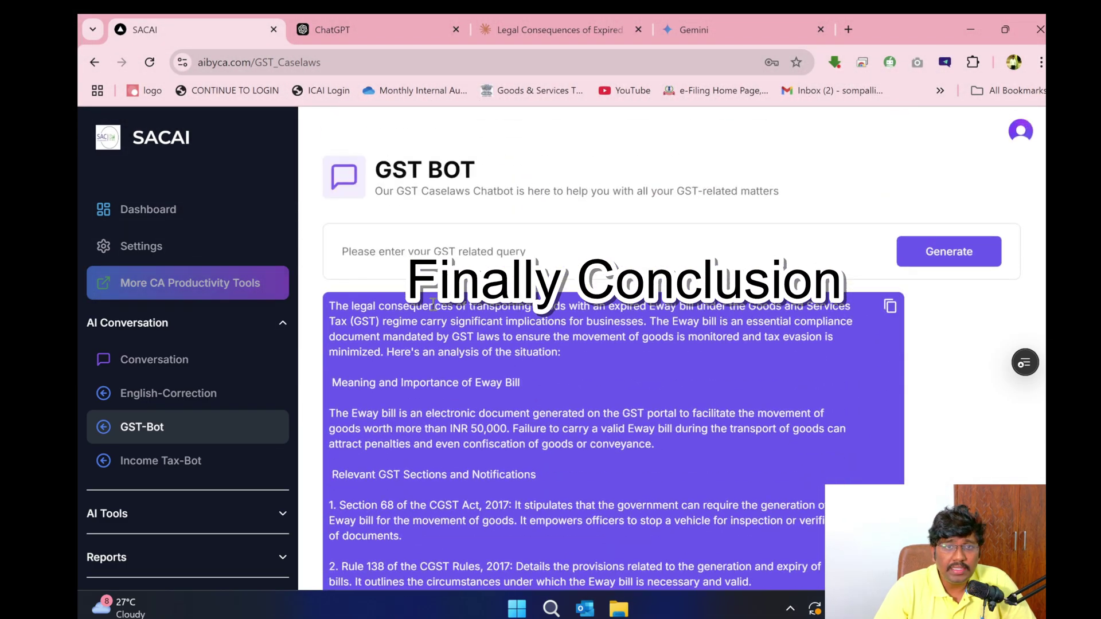
pyautogui.scroll(-8, 539, 370)
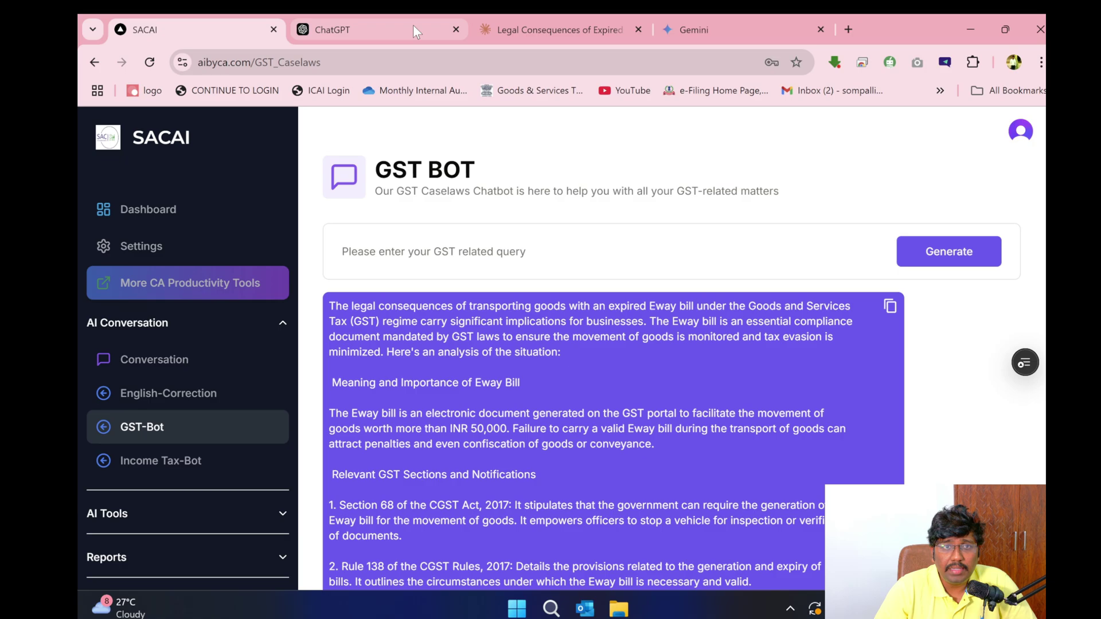
pyautogui.click(413, 25)
# - Compare the Claude, Gemini and ChatGPT E-way bill replies, then return to SACAI's GST Bot answer
pyautogui.click(538, 34)
pyautogui.click(711, 25)
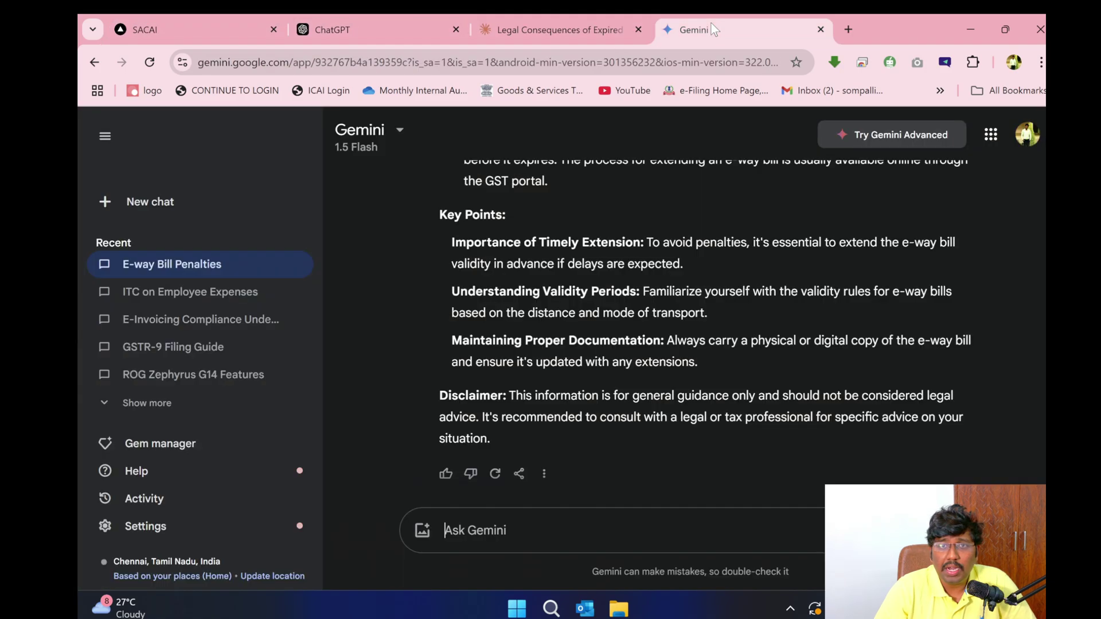
pyautogui.click(573, 30)
pyautogui.click(331, 27)
pyautogui.click(202, 27)
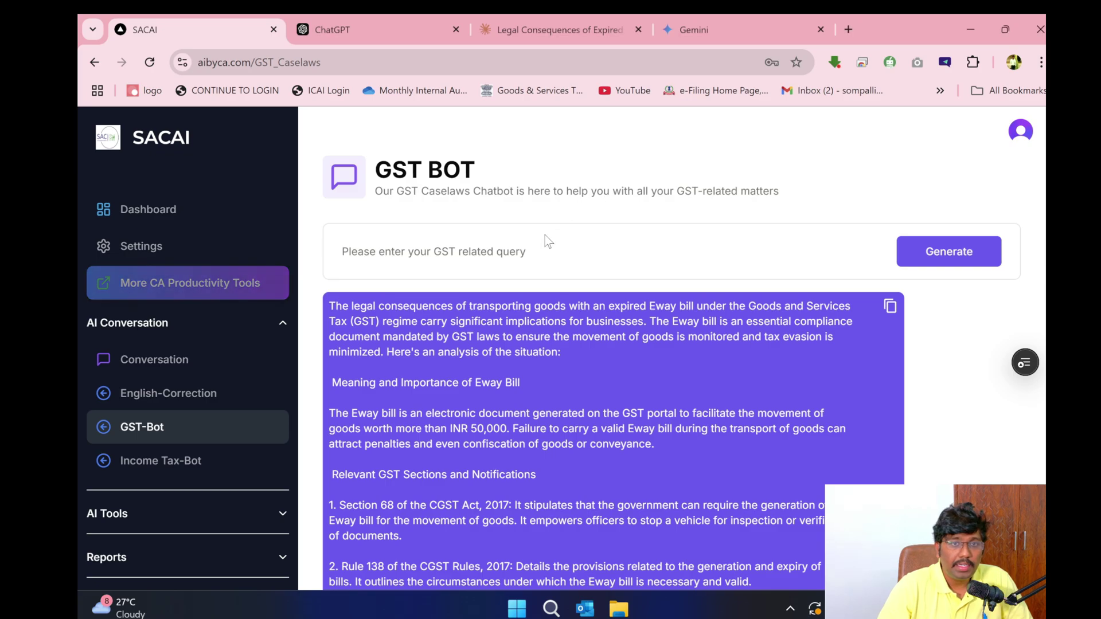
# - Enter the ITC query on employee health insurance, Free Food and Transportation Facilities, copy it and submit
pyautogui.click(537, 261)
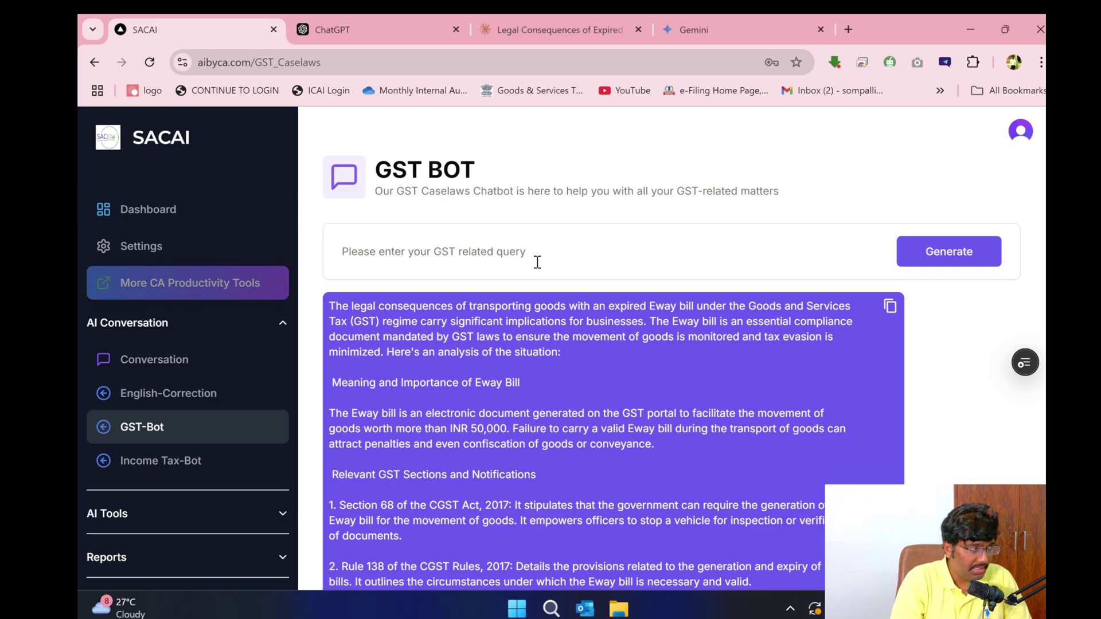
pyautogui.write('Evaluate whaether IT')
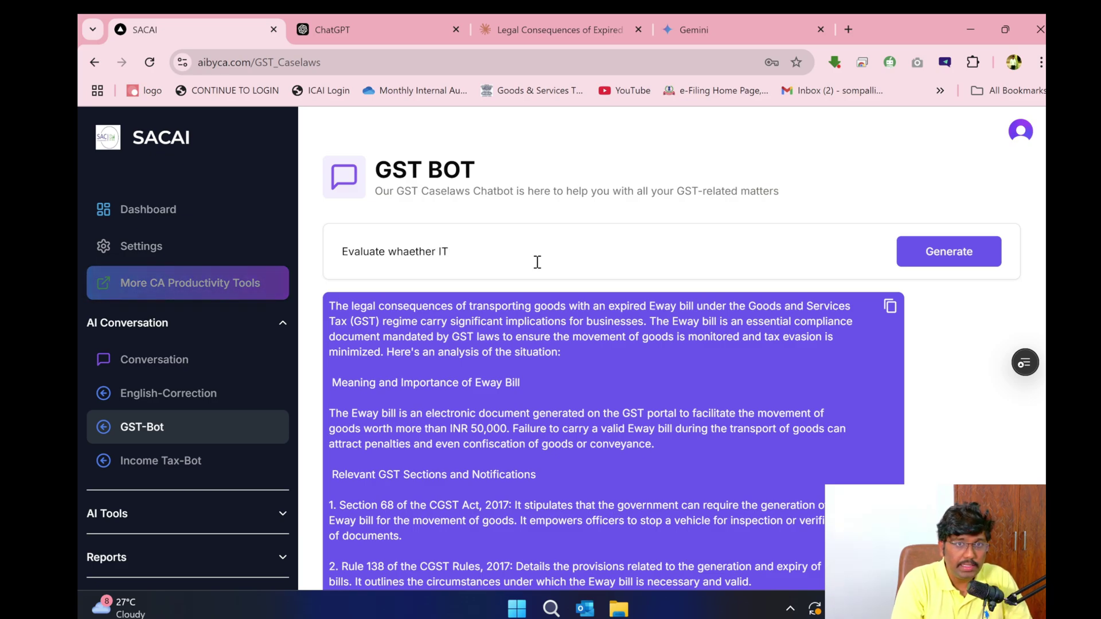
pyautogui.press('BackSpace')
pyautogui.press('BackSpace')
pyautogui.press('BackSpace')
pyautogui.press('BackSpace')
pyautogui.press('BackSpace')
pyautogui.press('BackSpace')
pyautogui.press('BackSpace')
pyautogui.press('BackSpace')
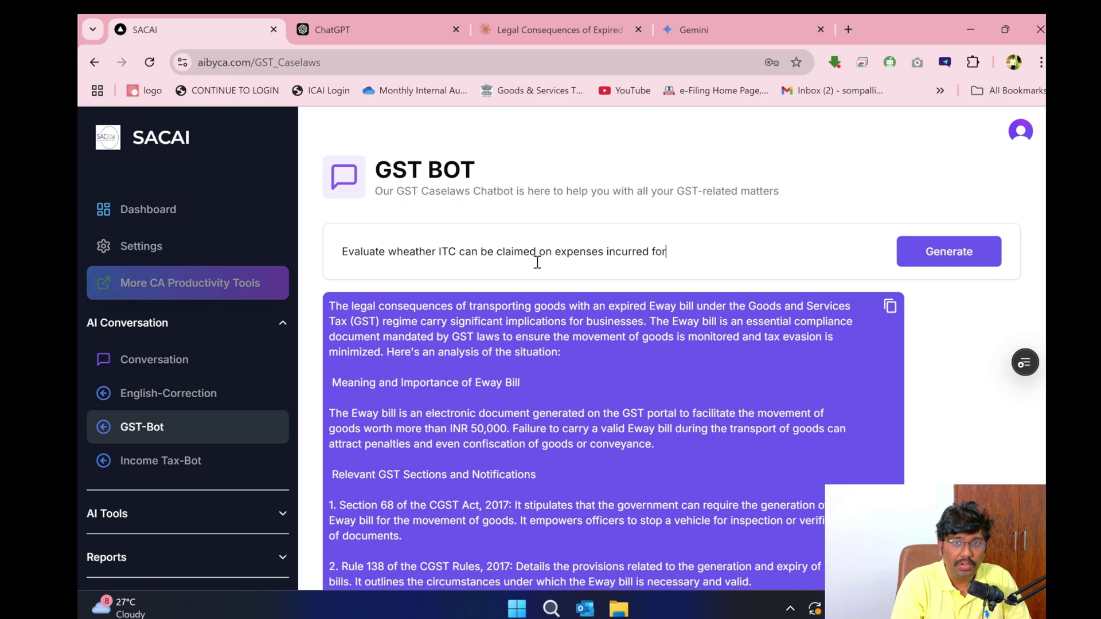
pyautogui.write('employees such as health')
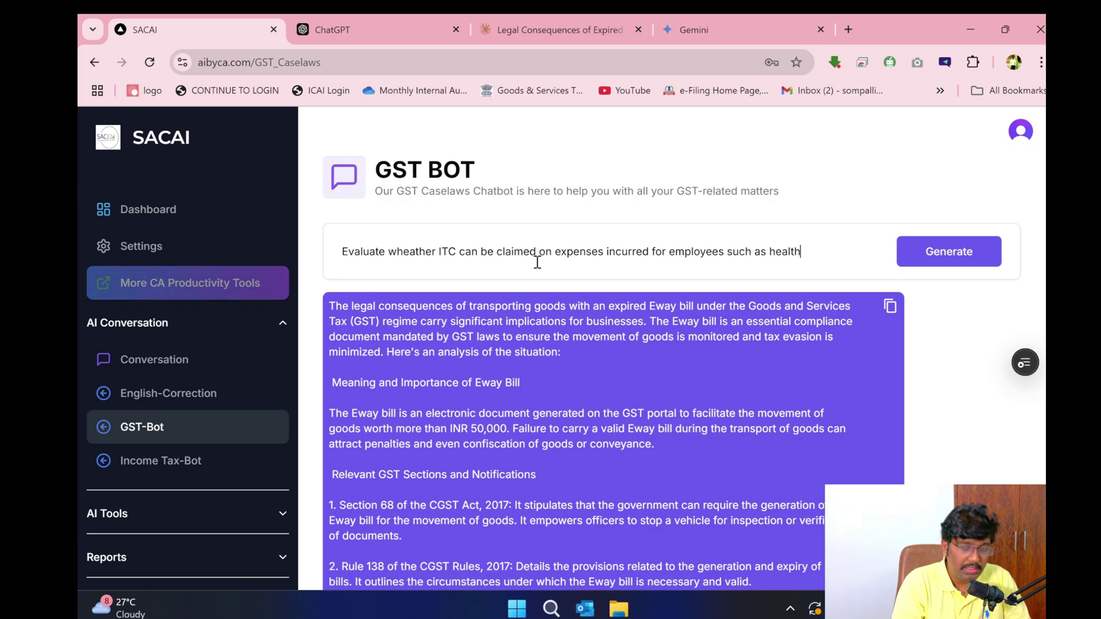
pyautogui.write('ance')
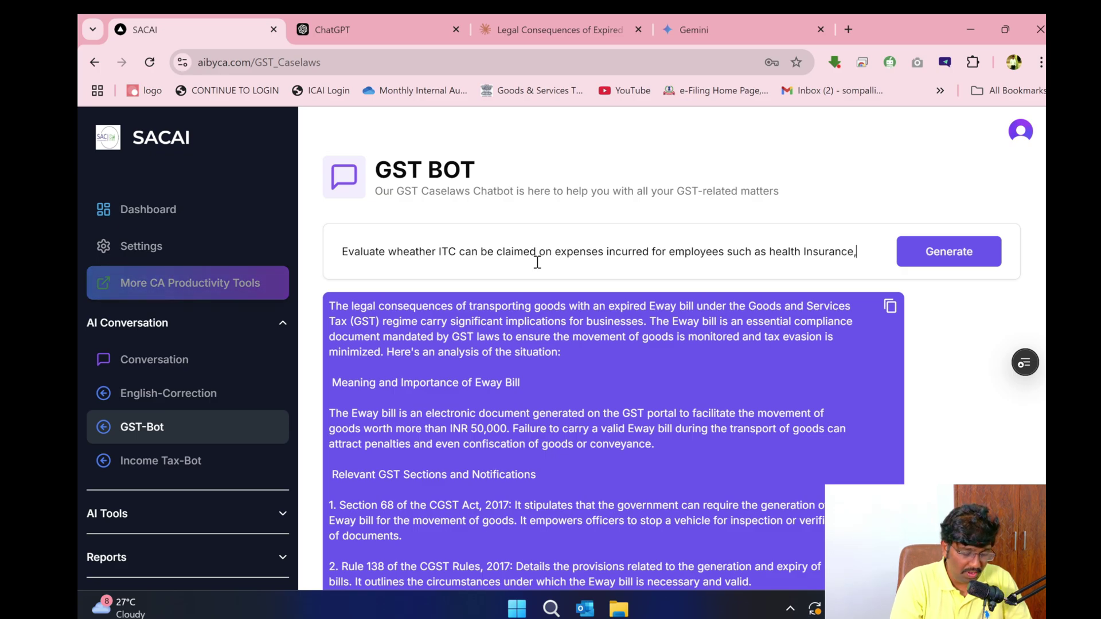
pyautogui.write(', Free Food a')
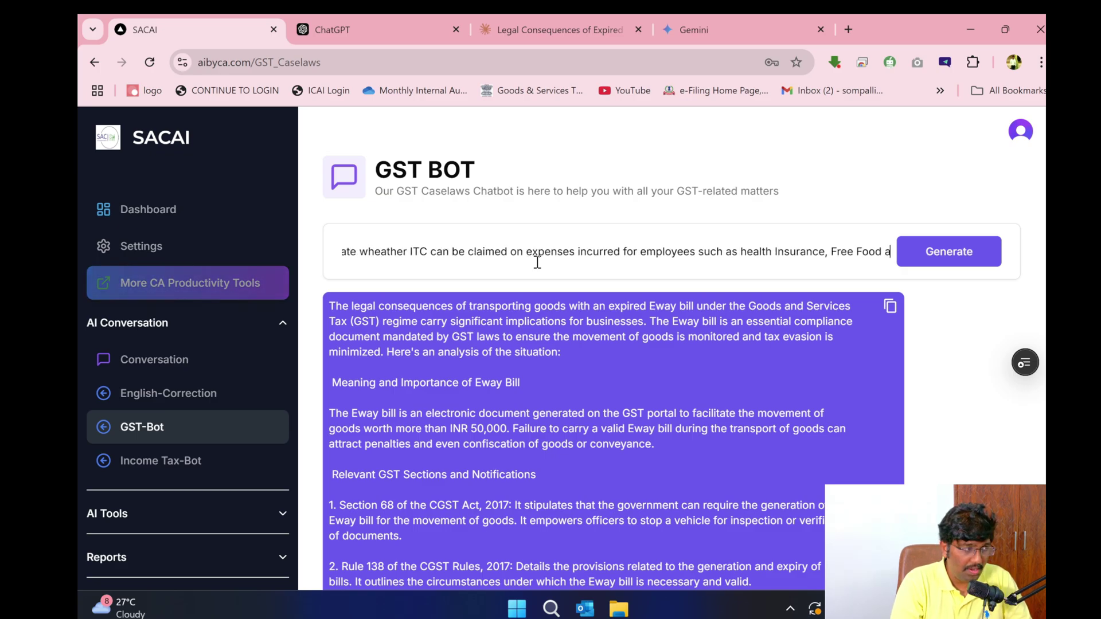
pyautogui.write('nd Trans')
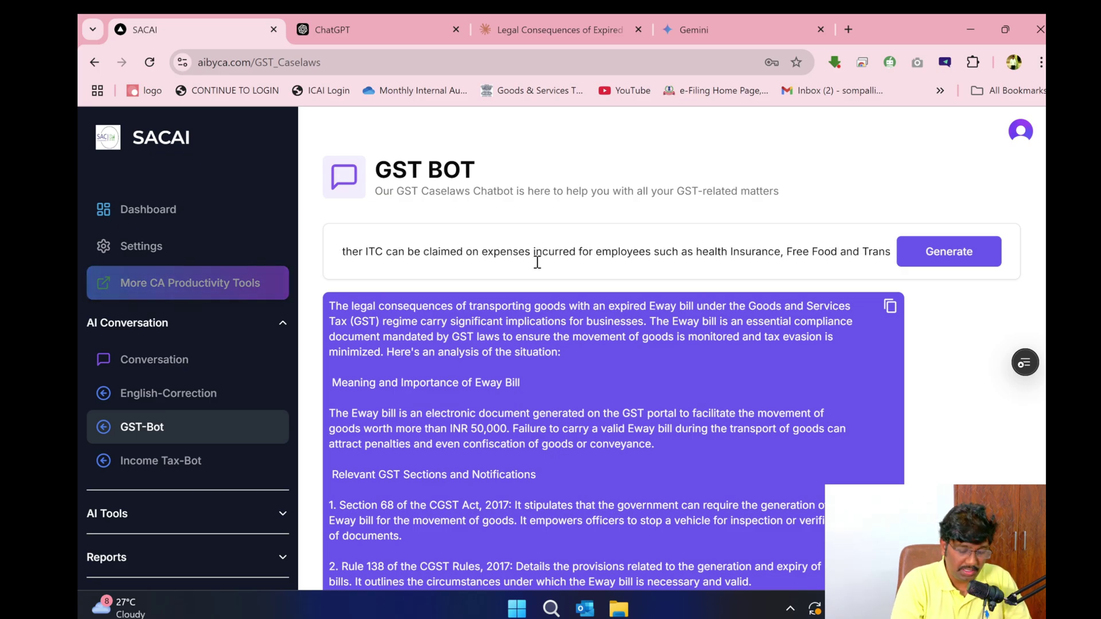
pyautogui.write('portation F')
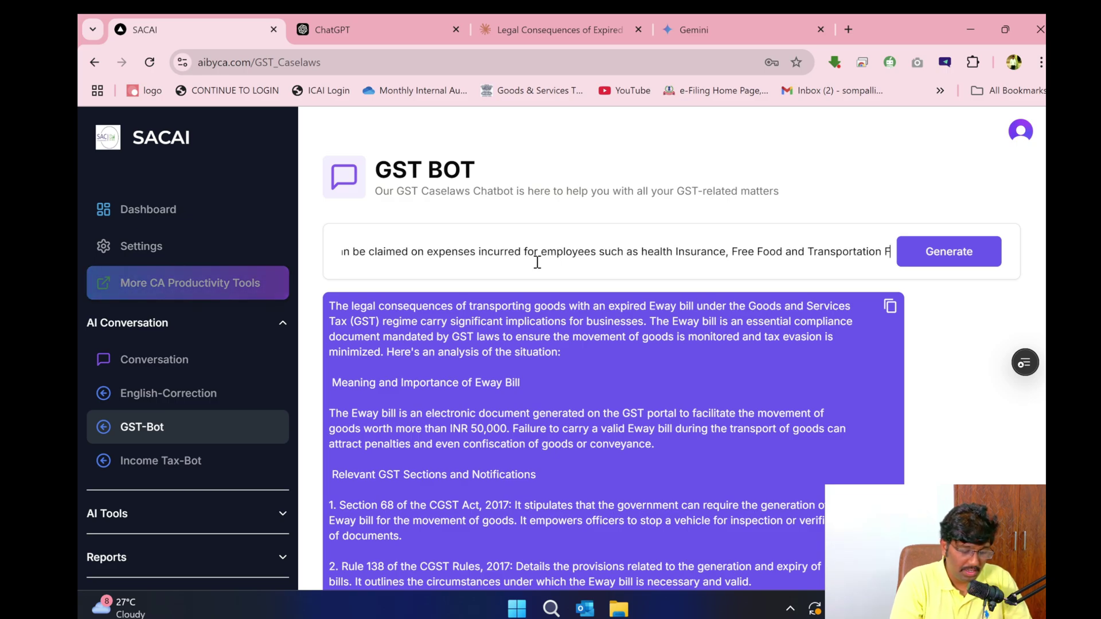
pyautogui.write('acilities')
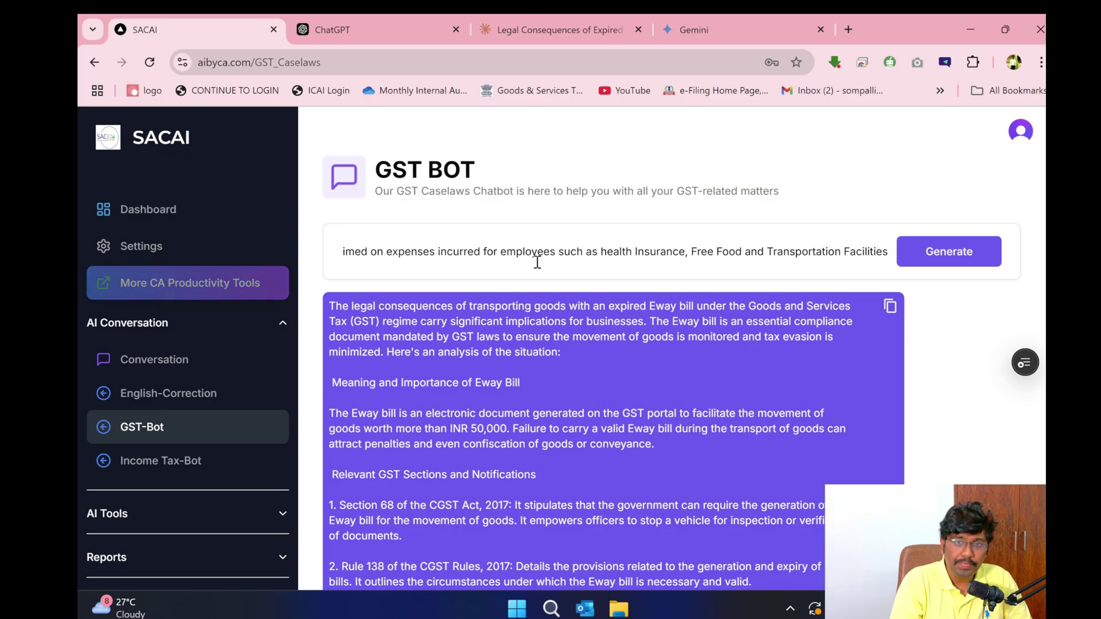
pyautogui.write(' , ')
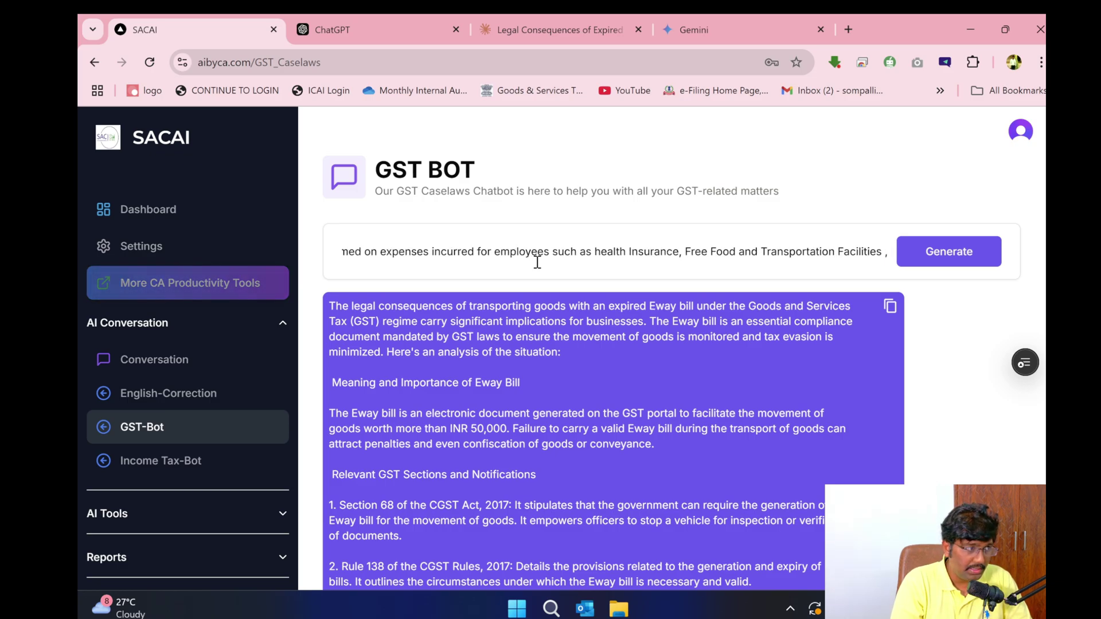
pyautogui.write('What is')
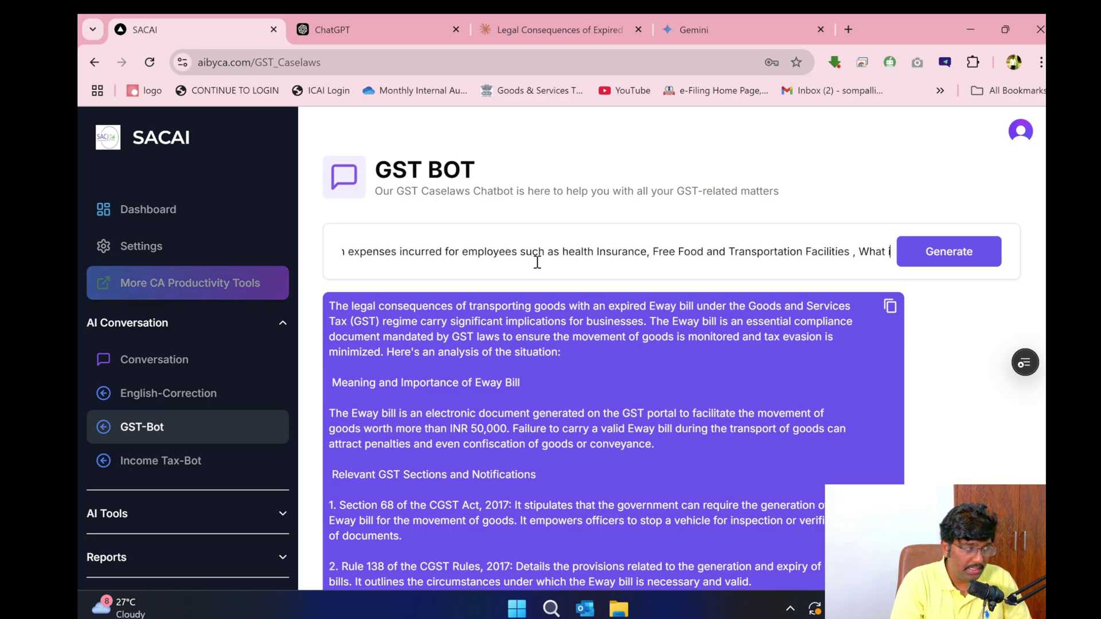
pyautogui.press('BackSpace')
pyautogui.press('BackSpace')
pyautogui.press('BackSpace')
pyautogui.press('BackSpace')
pyautogui.press('BackSpace')
pyautogui.press('BackSpace')
pyautogui.press('BackSpace')
pyautogui.press('BackSpace')
pyautogui.press('BackSpace')
pyautogui.press('BackSpace')
pyautogui.press('BackSpace')
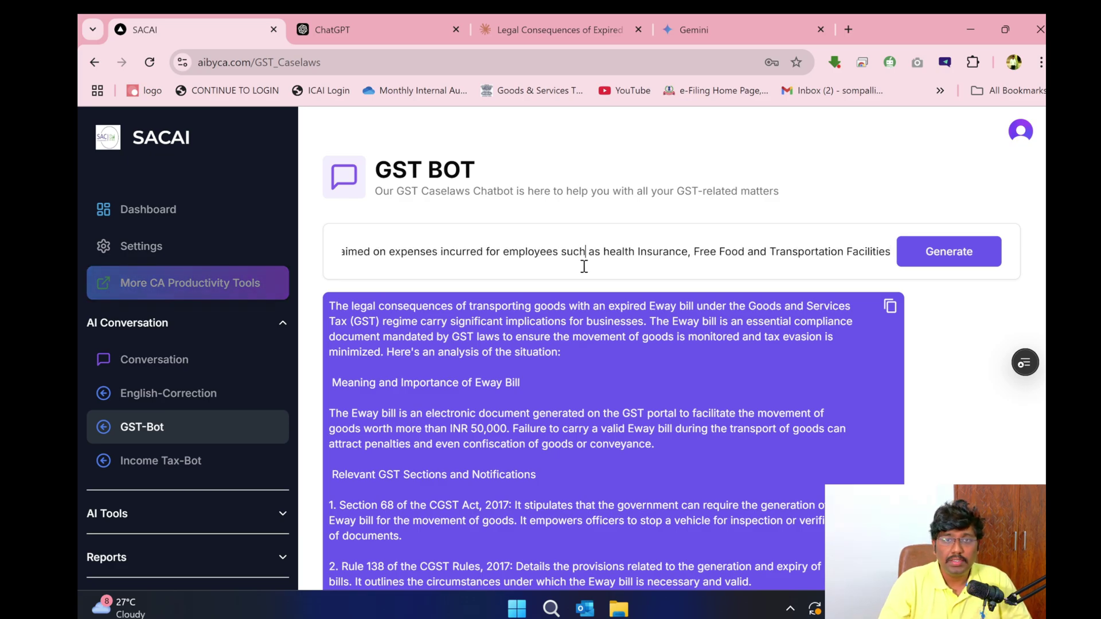
pyautogui.hotkey('ctrl', 'a')
pyautogui.click(974, 265)
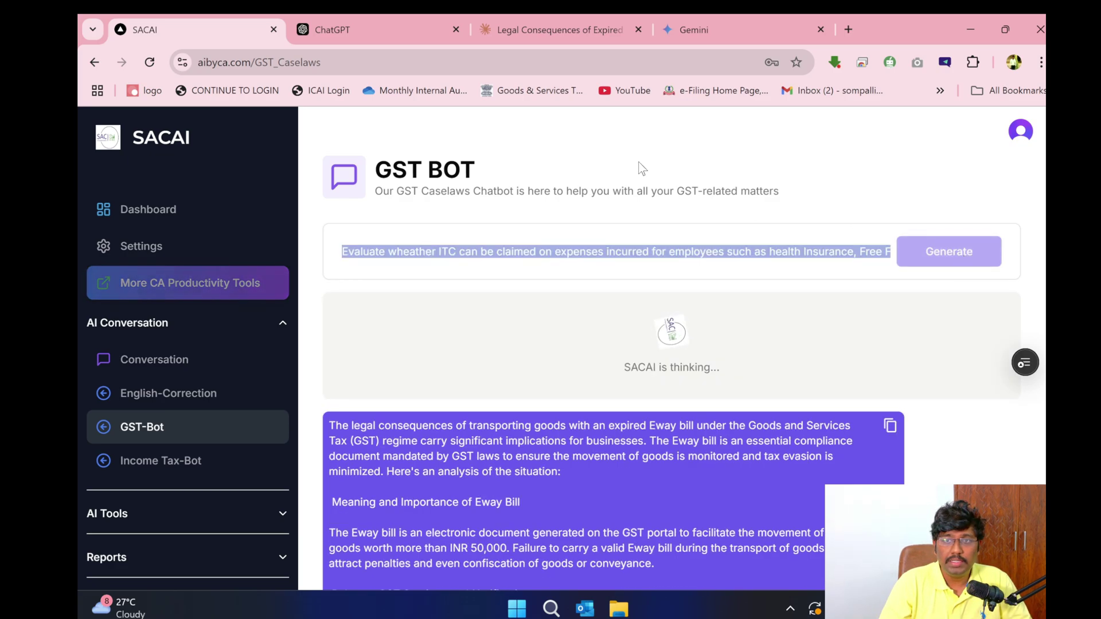
pyautogui.click(375, 25)
# - Paste the ITC-on-employee-expenses question into ChatGPT and send it
pyautogui.click(527, 533)
pyautogui.write('Evaluate wheather ITC can be claimed on expenses incurred for employees such as Health Insurance, Free Food and Transportation Facilities')
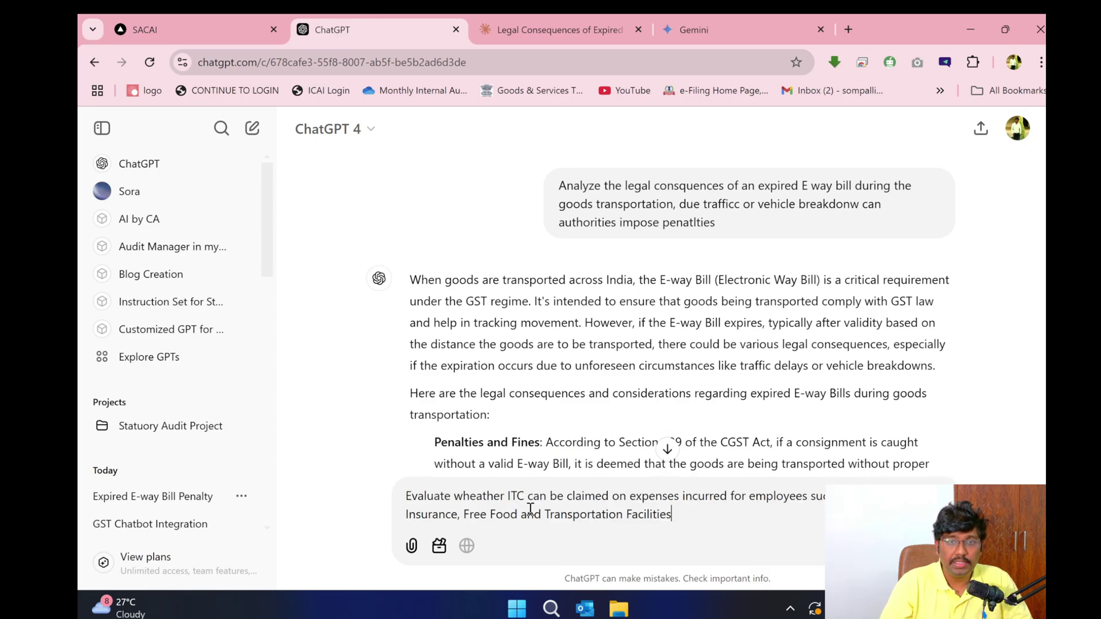
pyautogui.press('Return')
# - Paste the same ITC question into Claude and send it
pyautogui.click(586, 29)
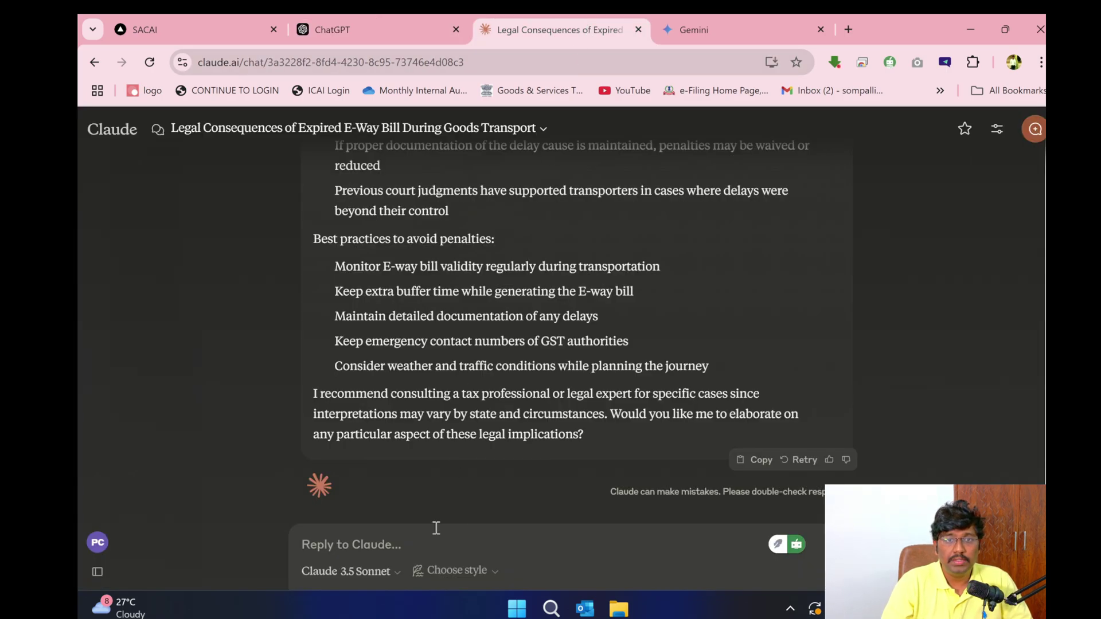
pyautogui.click(441, 570)
pyautogui.click(655, 540)
pyautogui.write('Evaluate wheather ITC can be claimed on expenses incurred for employees such as health Insurance, Free Food and Transportation Facilities')
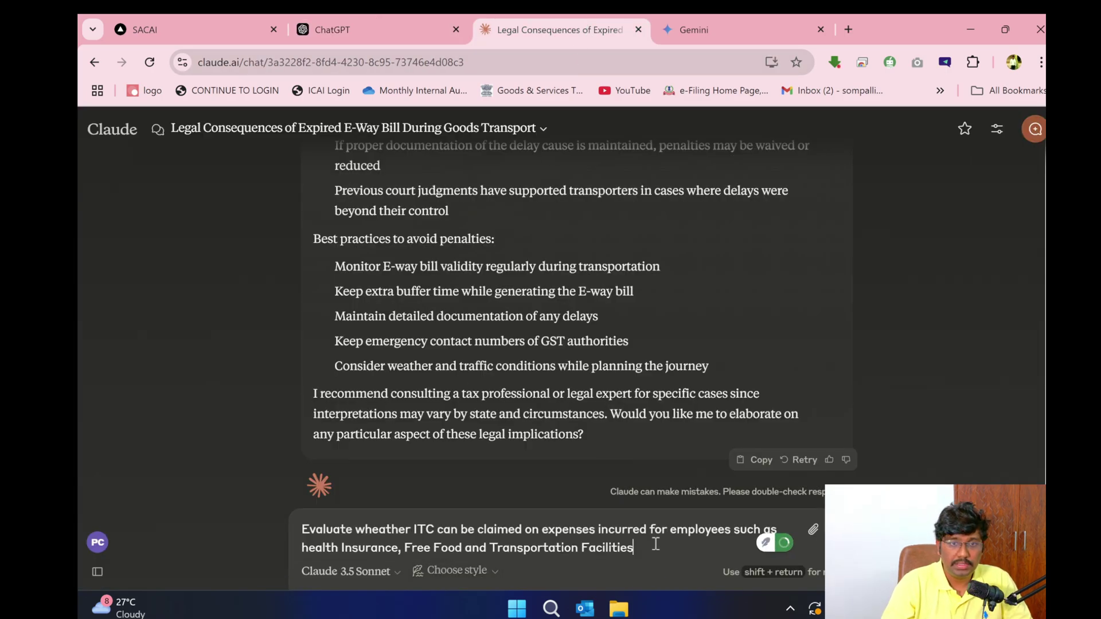
pyautogui.press('Return')
# - Paste the same ITC question into Gemini and send it
pyautogui.click(728, 23)
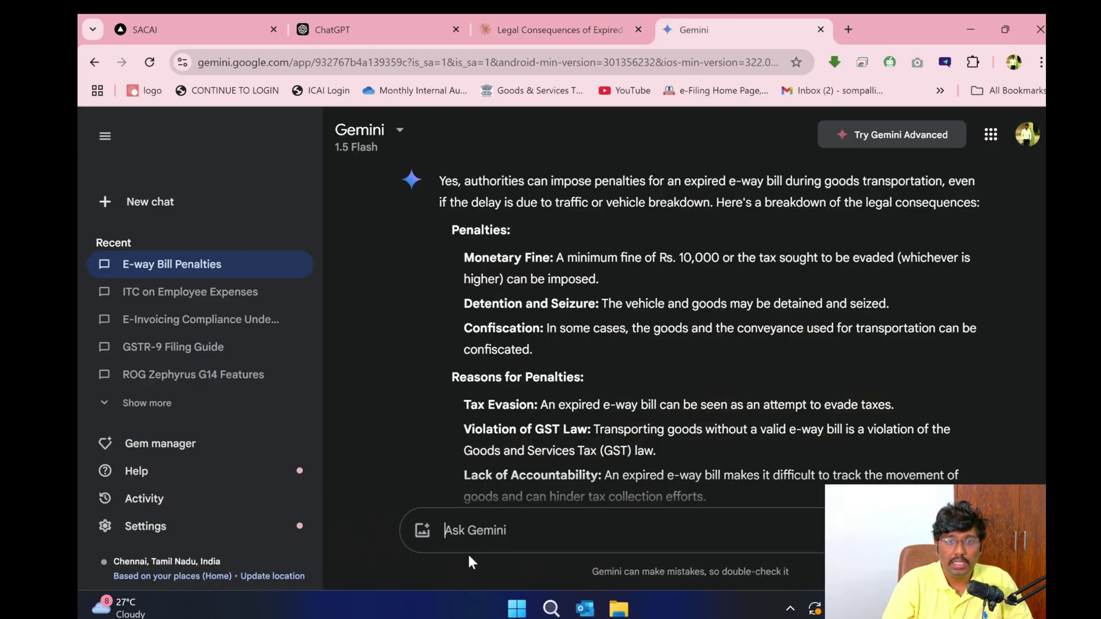
pyautogui.click(483, 527)
pyautogui.write('Evaluate wheather ITC can be claimed on expenses incurred for employees such as health Insurance, Free Food and Transportation Facilities')
pyautogui.press('Return')
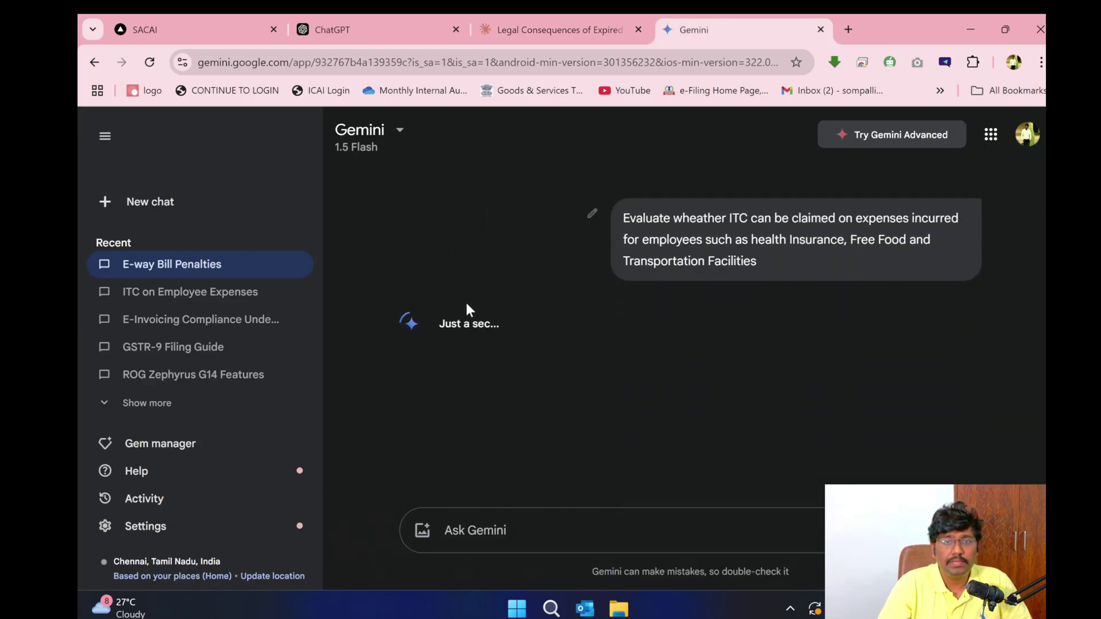
# - Resend the ITC question in ChatGPT and scroll through its answer
pyautogui.click(405, 17)
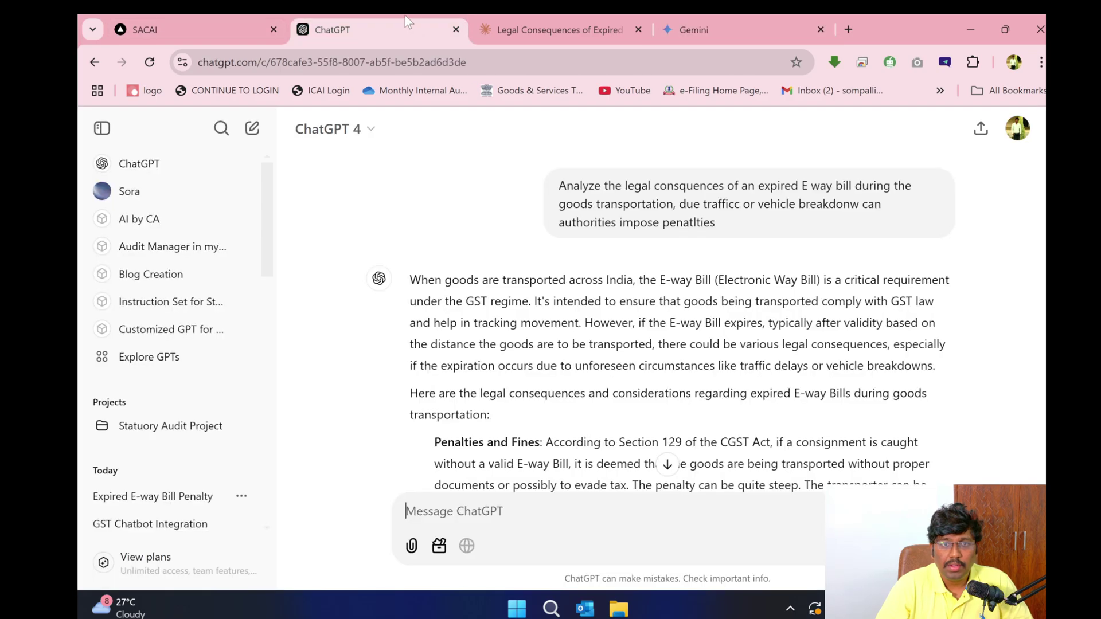
pyautogui.write('Evaluate wheather ITC can be claimed on expenses incurred for employees such as health Insurance, Free Food and Transportation Facilities')
pyautogui.press('Return')
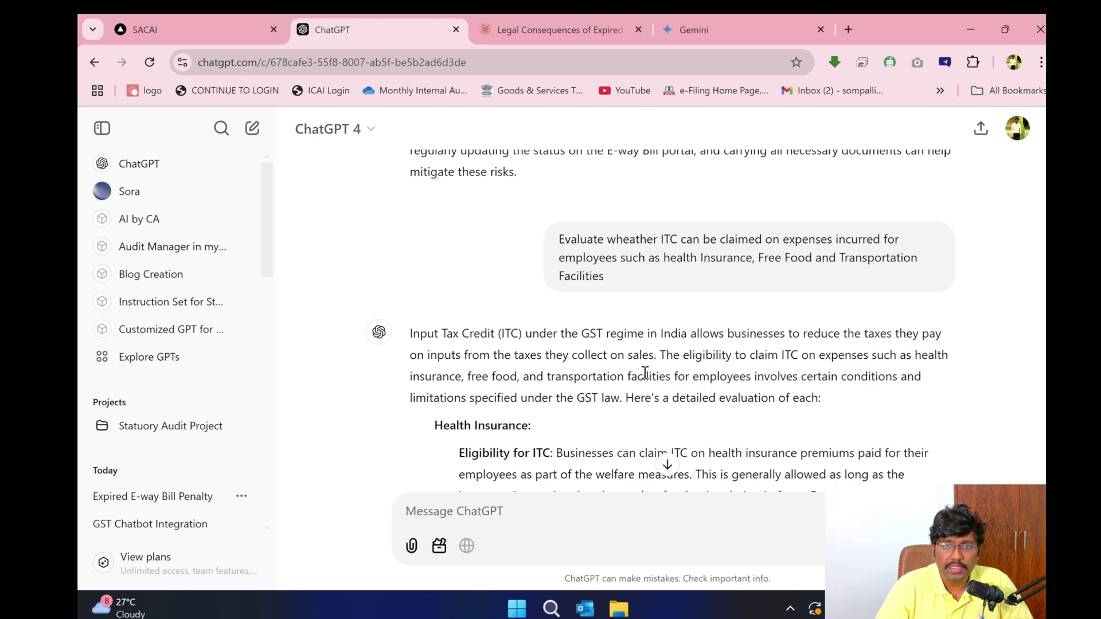
pyautogui.scroll(-4, 851, 397)
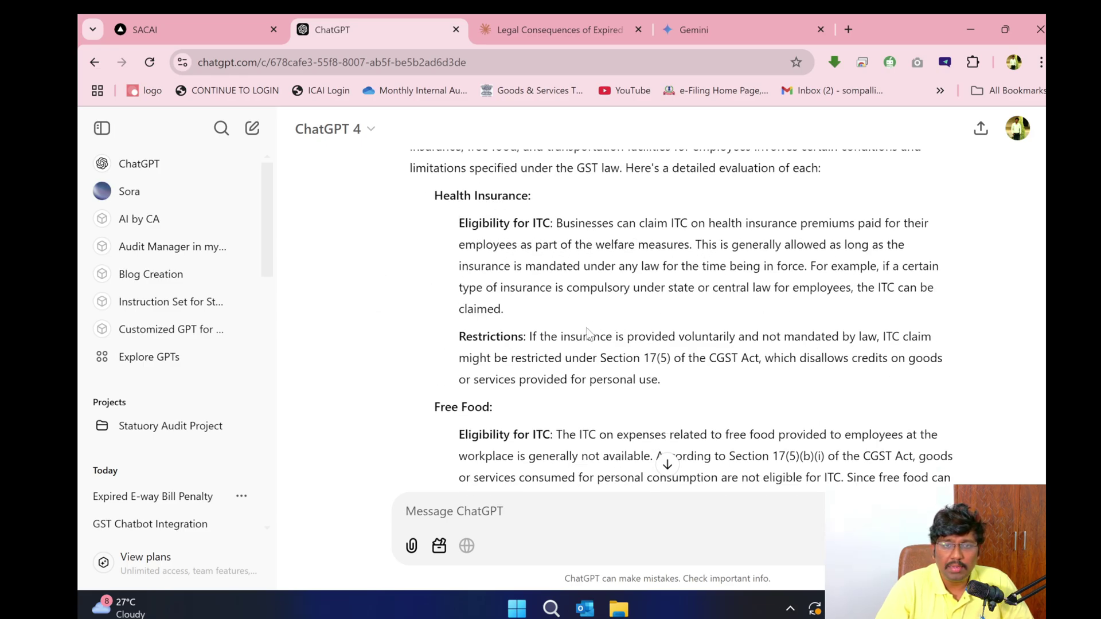
pyautogui.scroll(-4, 585, 335)
pyautogui.scroll(-4, 591, 373)
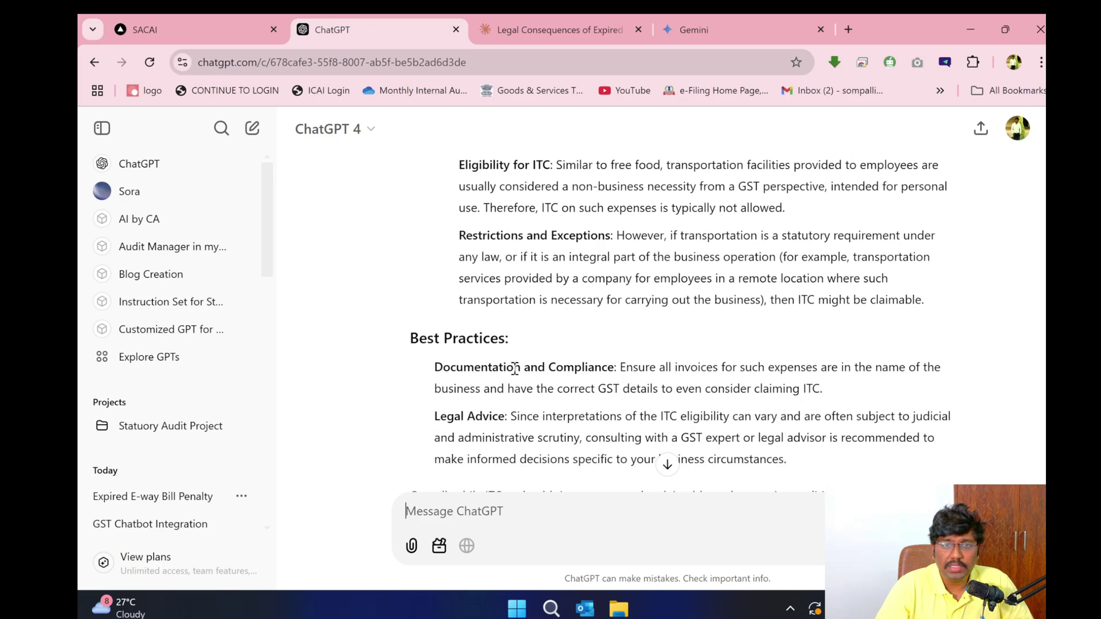
pyautogui.scroll(4, 586, 293)
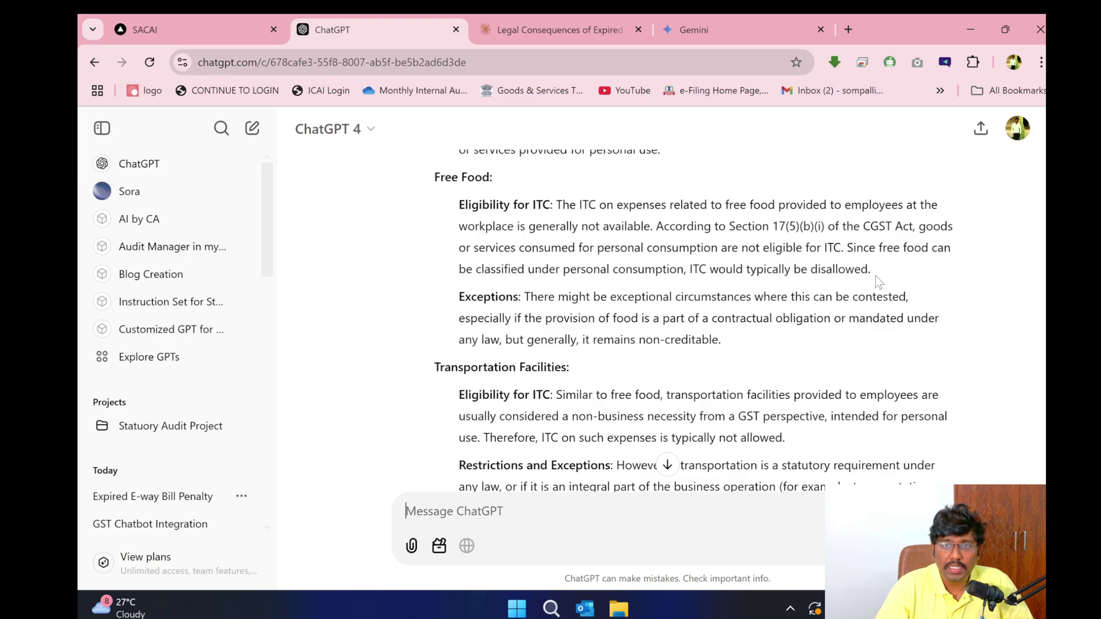
# - Highlight ChatGPT's free-food ITC disallowance and contractual-obligation exception, then move to Claude's reply
pyautogui.moveTo(873, 270); pyautogui.dragTo(691, 271)
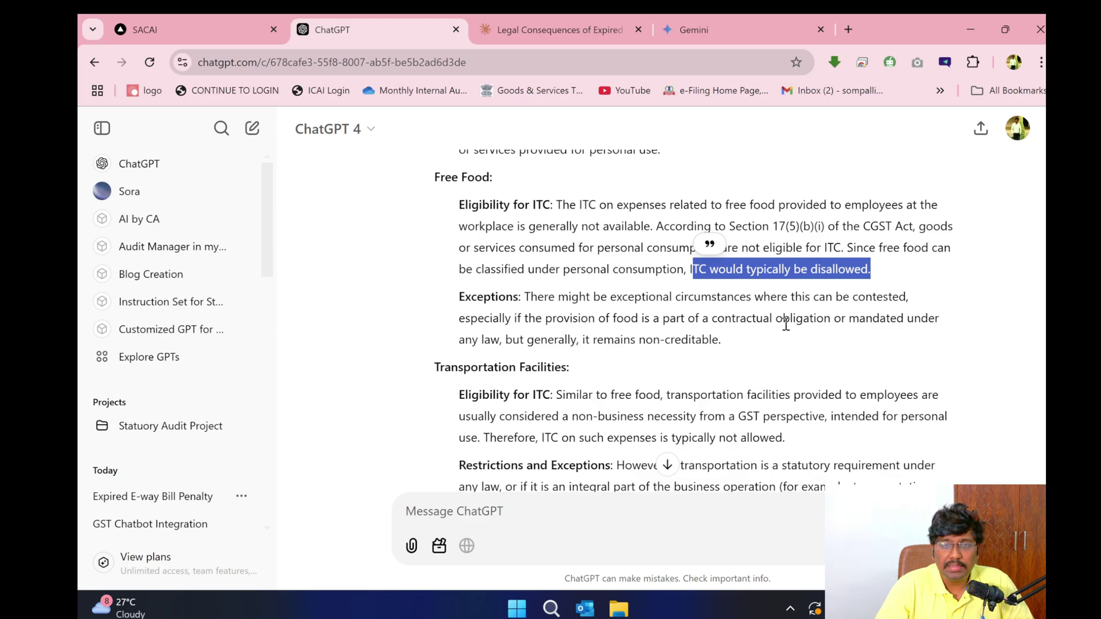
pyautogui.moveTo(711, 322); pyautogui.dragTo(721, 341)
pyautogui.scroll(-4, 718, 350)
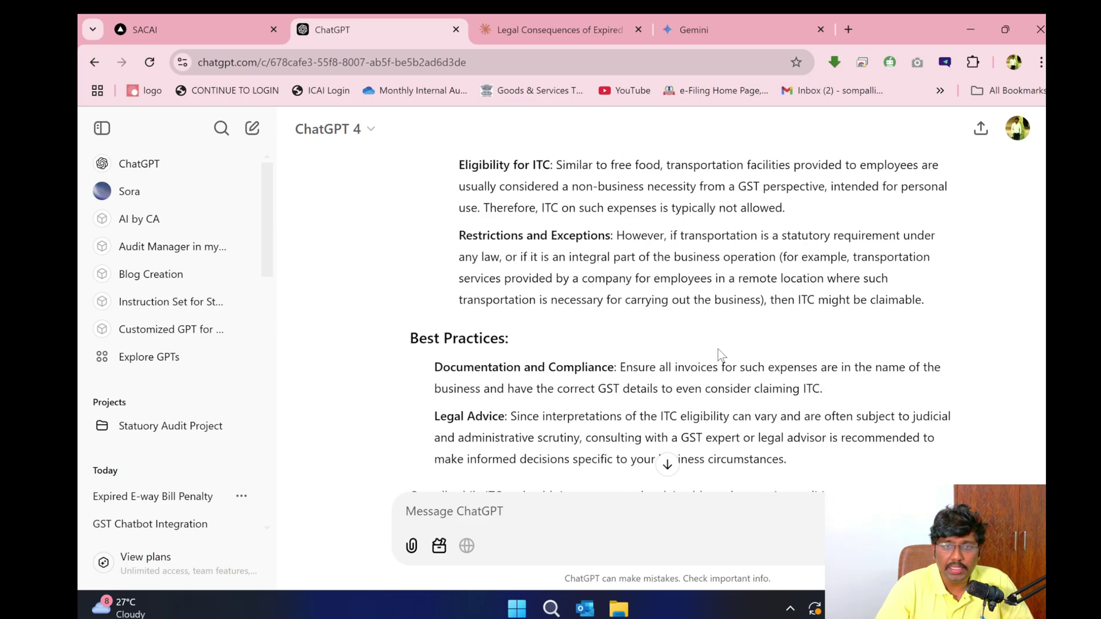
pyautogui.scroll(-3, 667, 323)
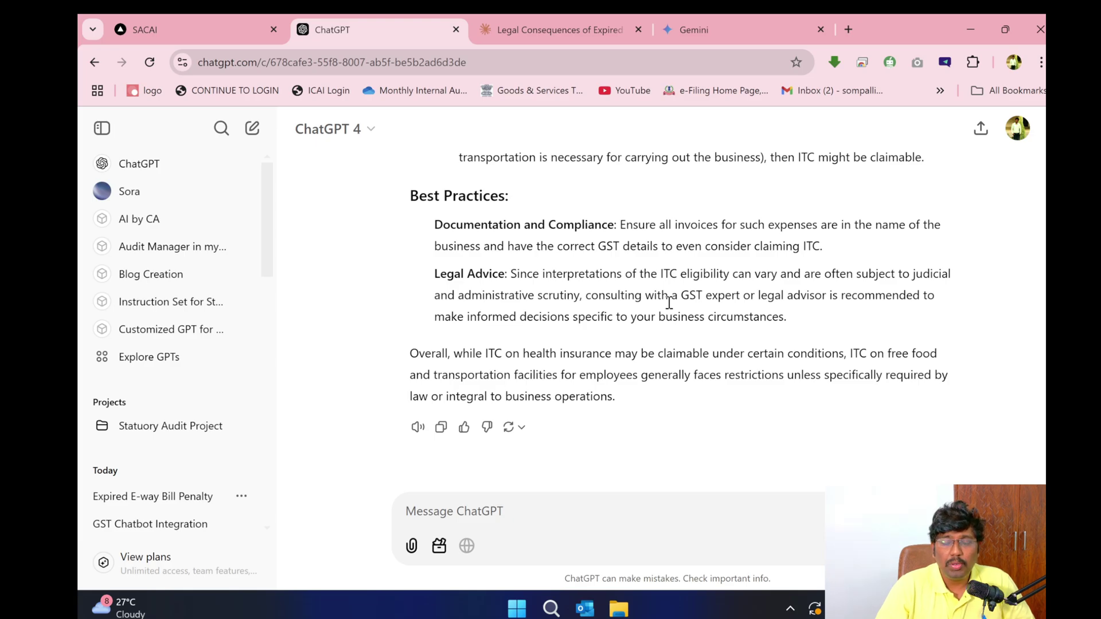
pyautogui.scroll(4, 669, 303)
pyautogui.scroll(-4, 670, 302)
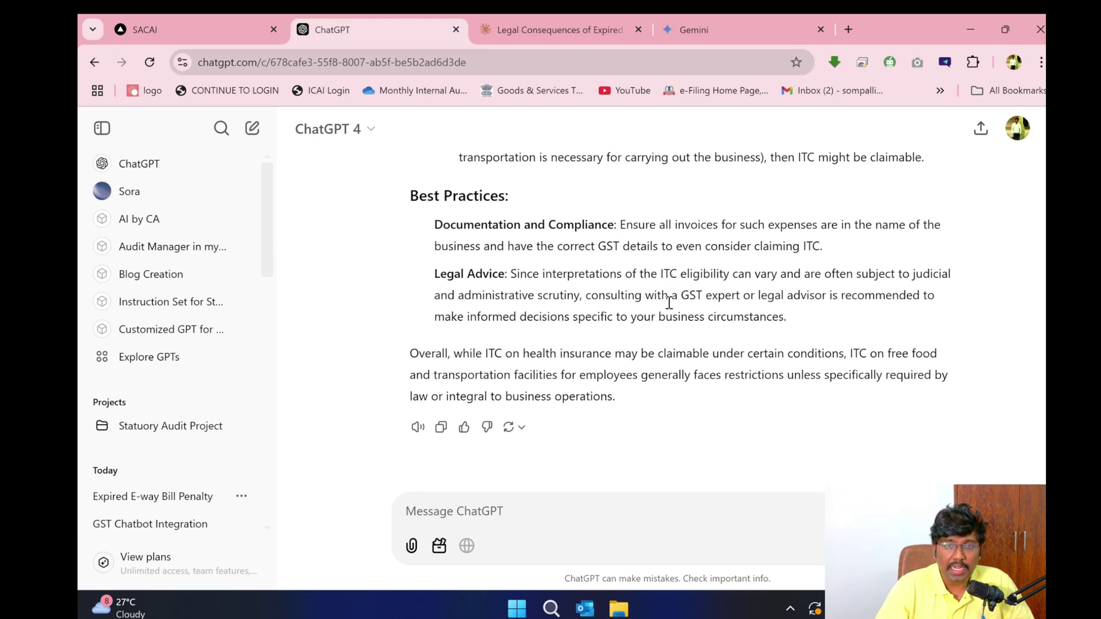
pyautogui.hotkey('ctrl', 'Tab')
pyautogui.scroll(-2, 510, 339)
pyautogui.scroll(20, 507, 356)
pyautogui.scroll(-4, 502, 361)
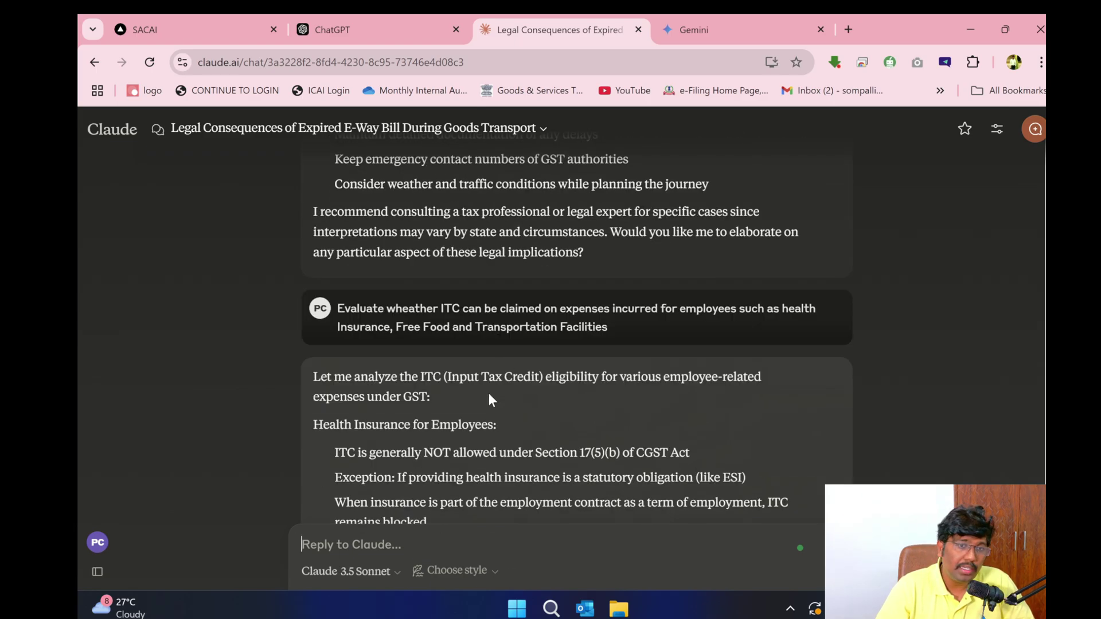
pyautogui.scroll(-4, 491, 395)
pyautogui.scroll(4, 496, 387)
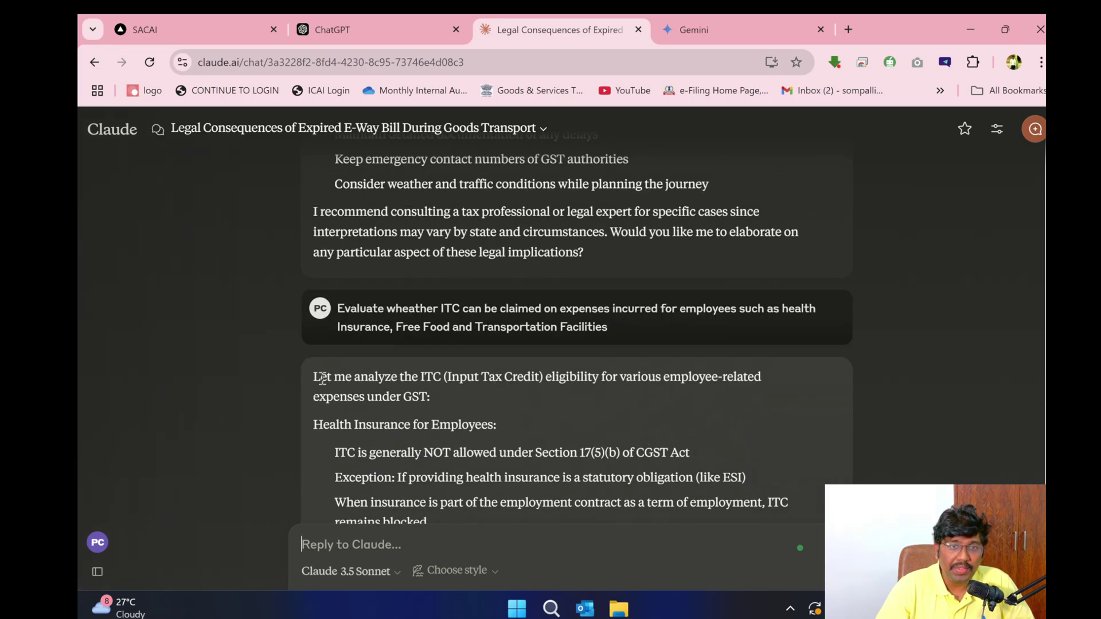
pyautogui.moveTo(320, 378); pyautogui.dragTo(603, 465)
pyautogui.click(603, 466)
pyautogui.scroll(-4, 608, 447)
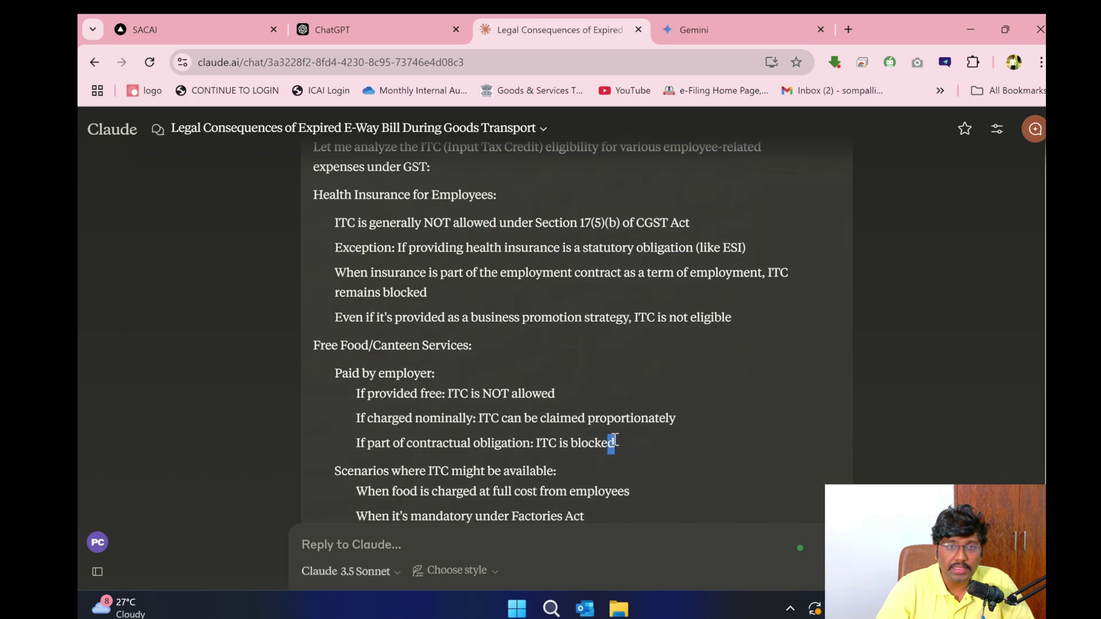
pyautogui.tripleClick(600, 414)
pyautogui.scroll(-4, 594, 452)
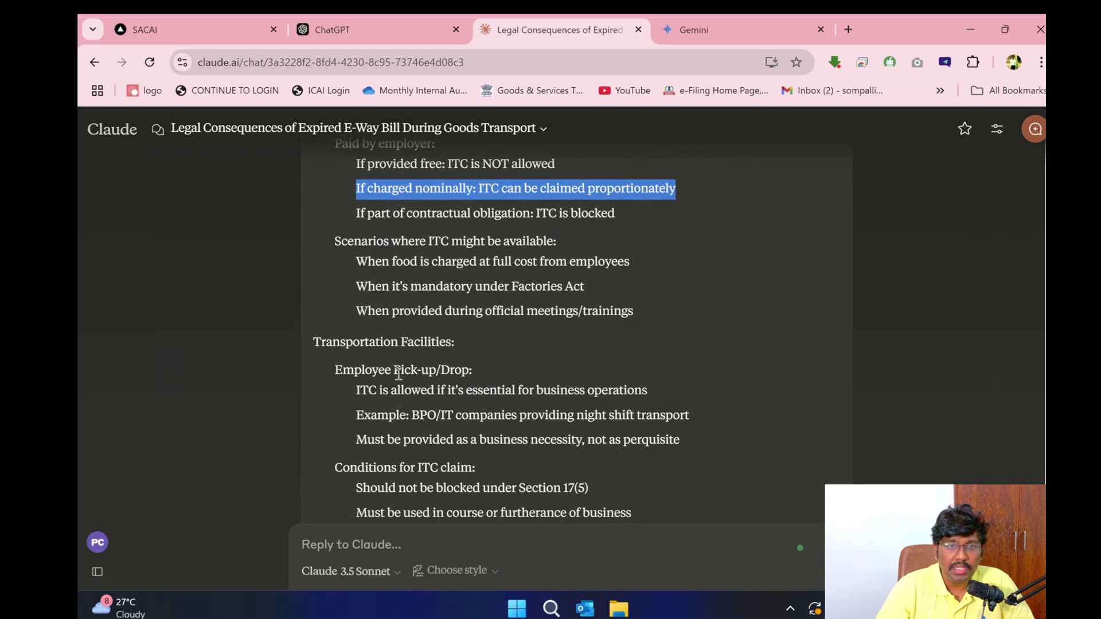
pyautogui.scroll(-4, 413, 367)
pyautogui.scroll(-4, 413, 384)
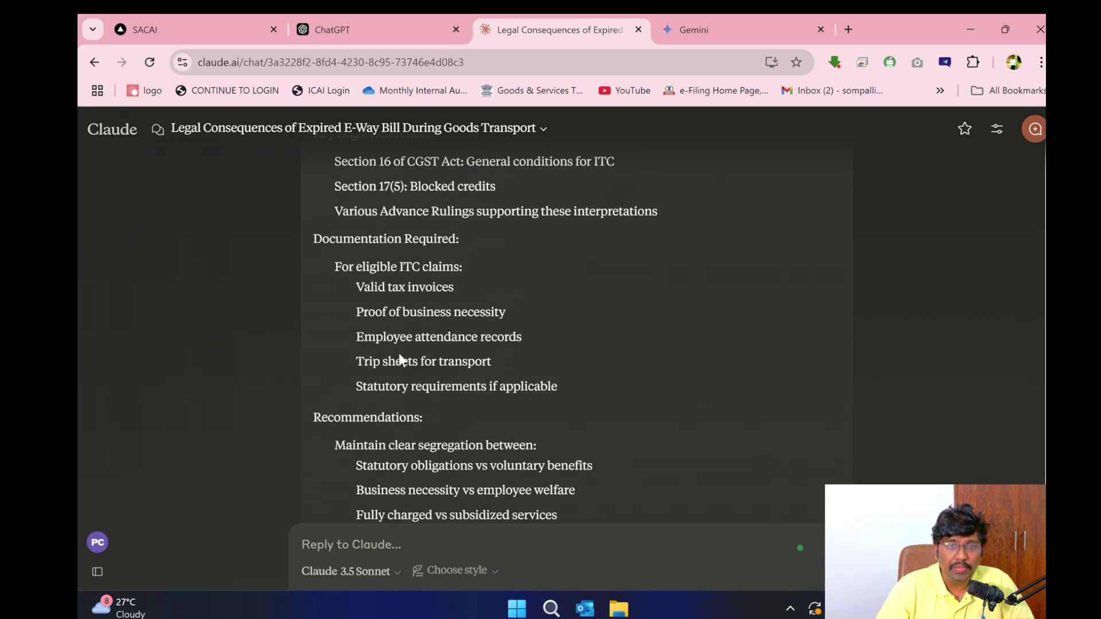
pyautogui.scroll(-4, 409, 356)
pyautogui.moveTo(338, 216); pyautogui.dragTo(565, 373)
# - Read Gemini's ITC reply, highlighting passages down to its key considerations and disclaimer
pyautogui.click(688, 30)
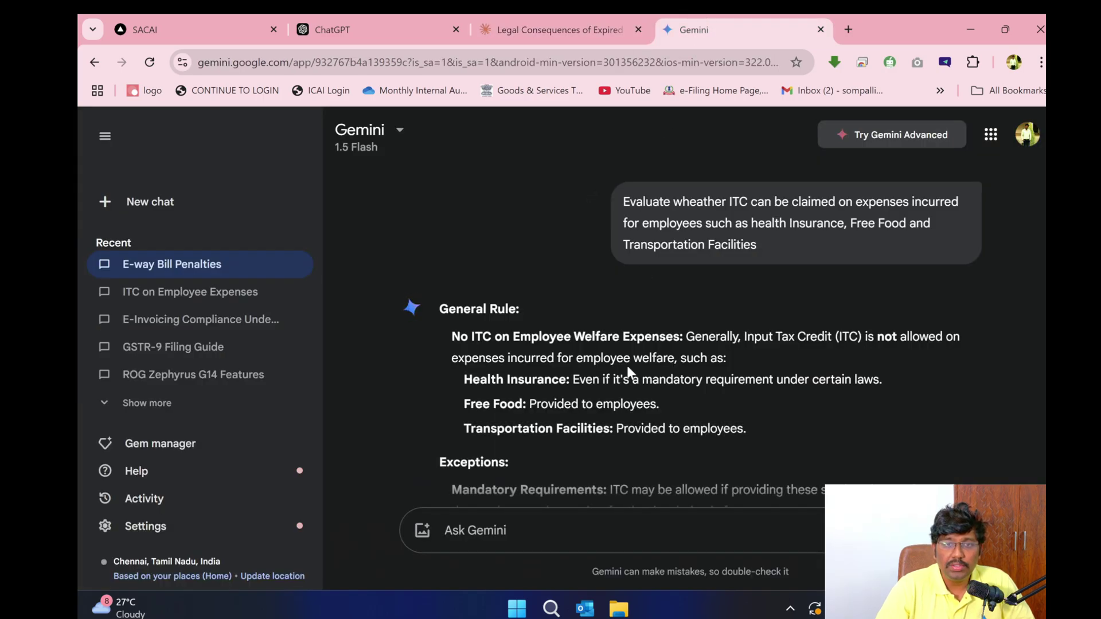
pyautogui.scroll(-4, 626, 365)
pyautogui.scroll(4, 489, 353)
pyautogui.moveTo(460, 337); pyautogui.dragTo(732, 332)
pyautogui.scroll(-4, 579, 390)
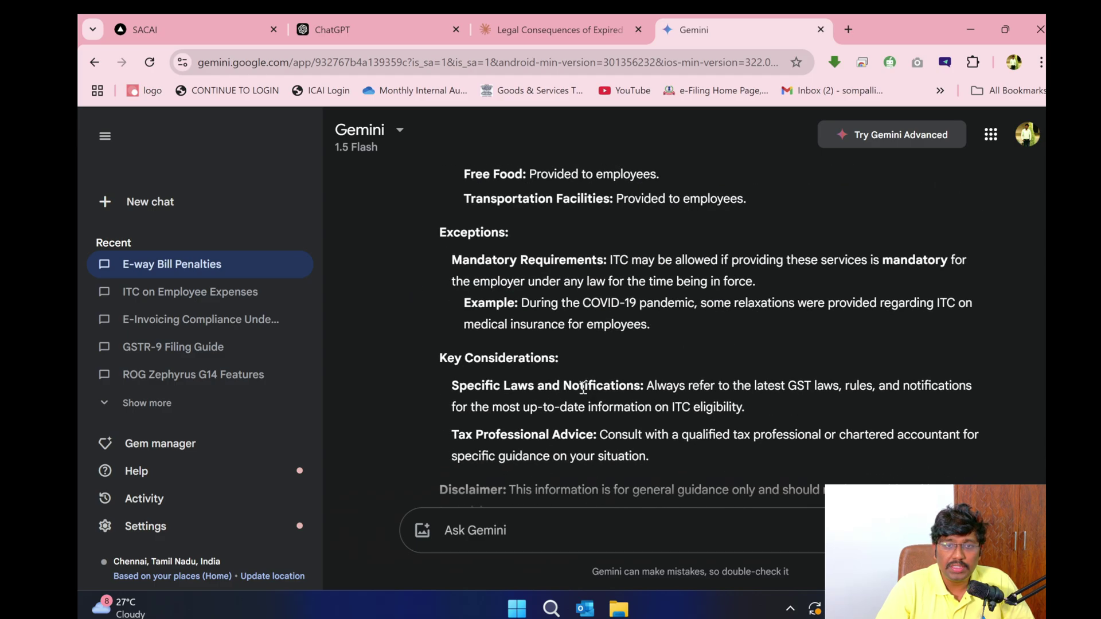
pyautogui.moveTo(455, 261); pyautogui.dragTo(627, 324)
pyautogui.scroll(-3, 634, 386)
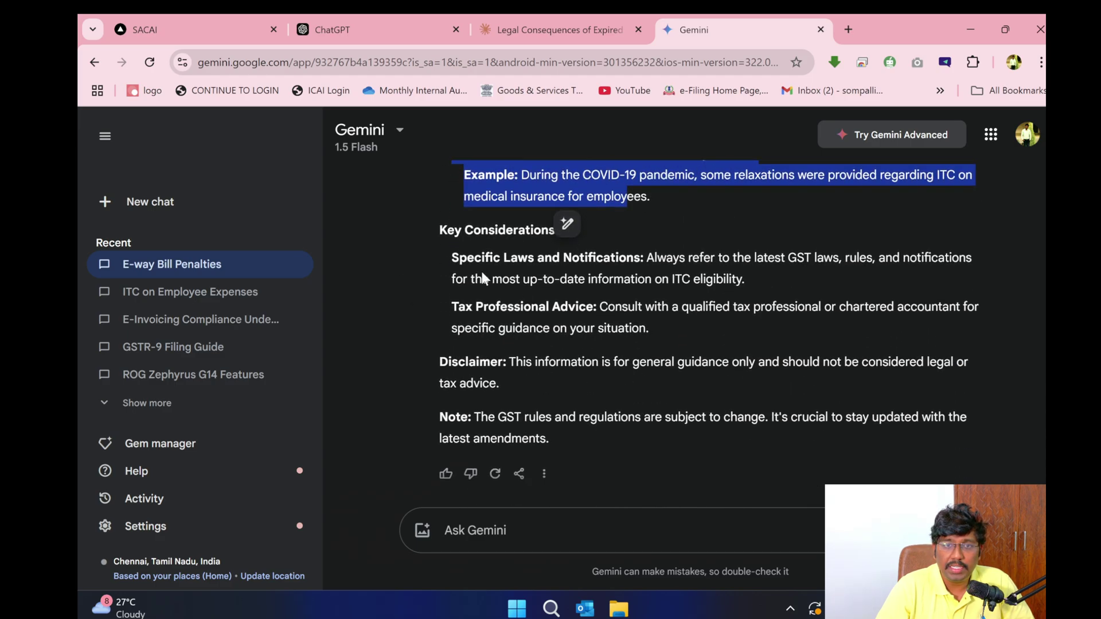
pyautogui.click(189, 29)
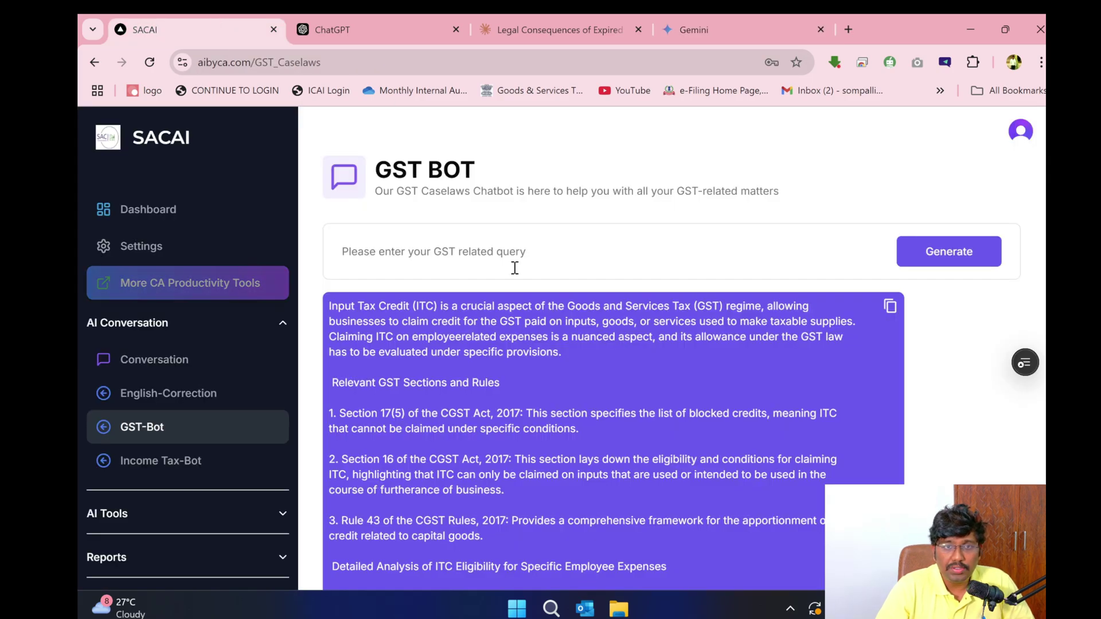
pyautogui.scroll(-8, 518, 351)
pyautogui.scroll(8, 519, 355)
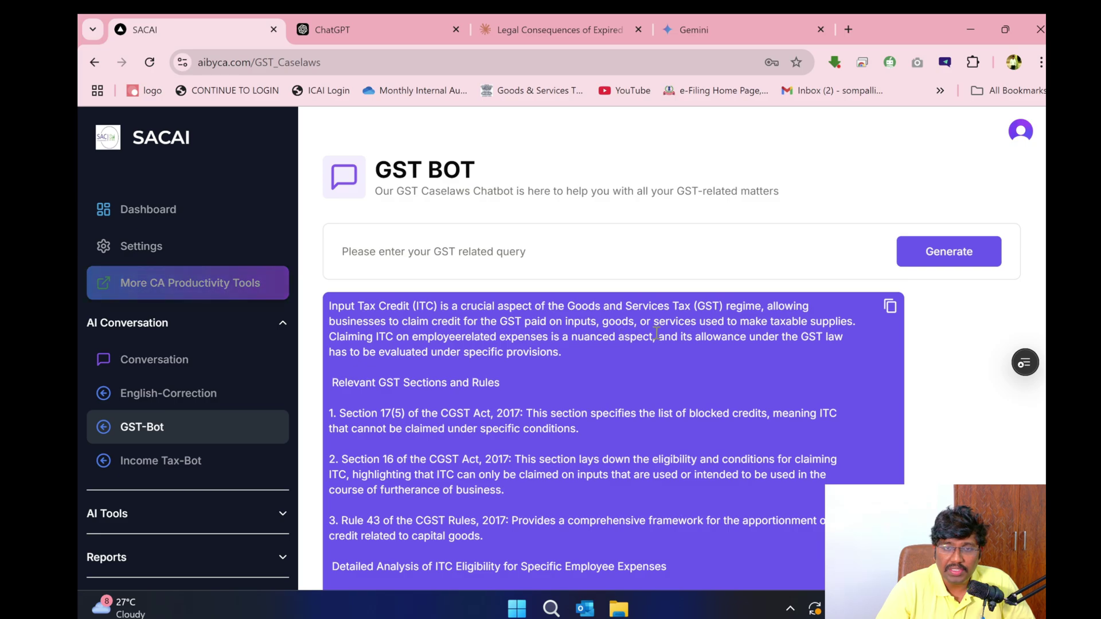
pyautogui.scroll(-4, 436, 321)
pyautogui.tripleClick(590, 195)
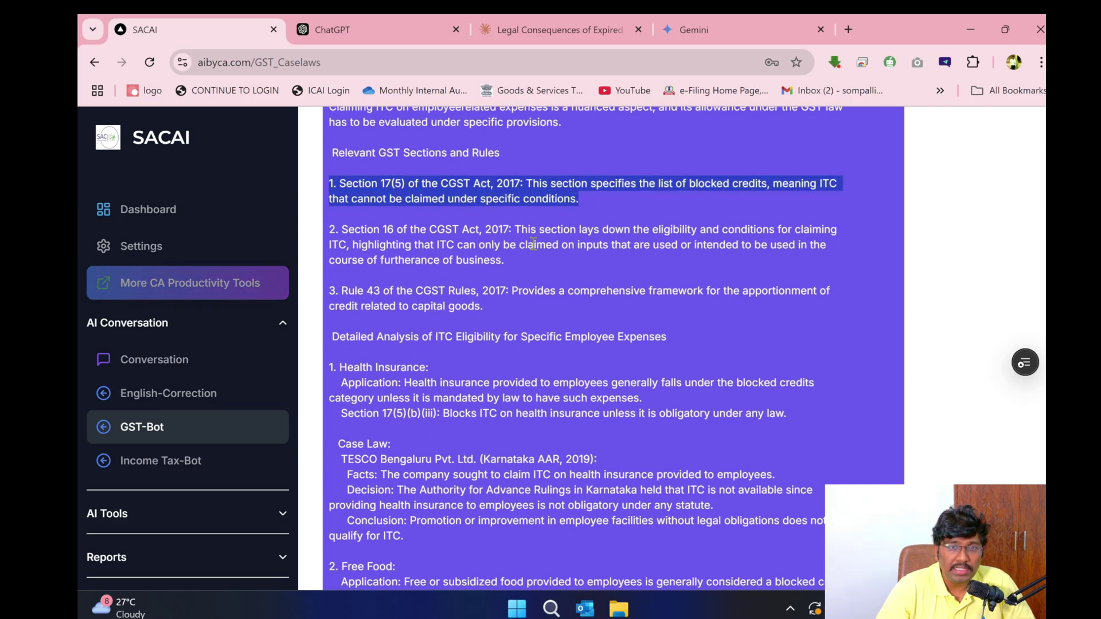
pyautogui.moveTo(560, 270); pyautogui.dragTo(332, 228)
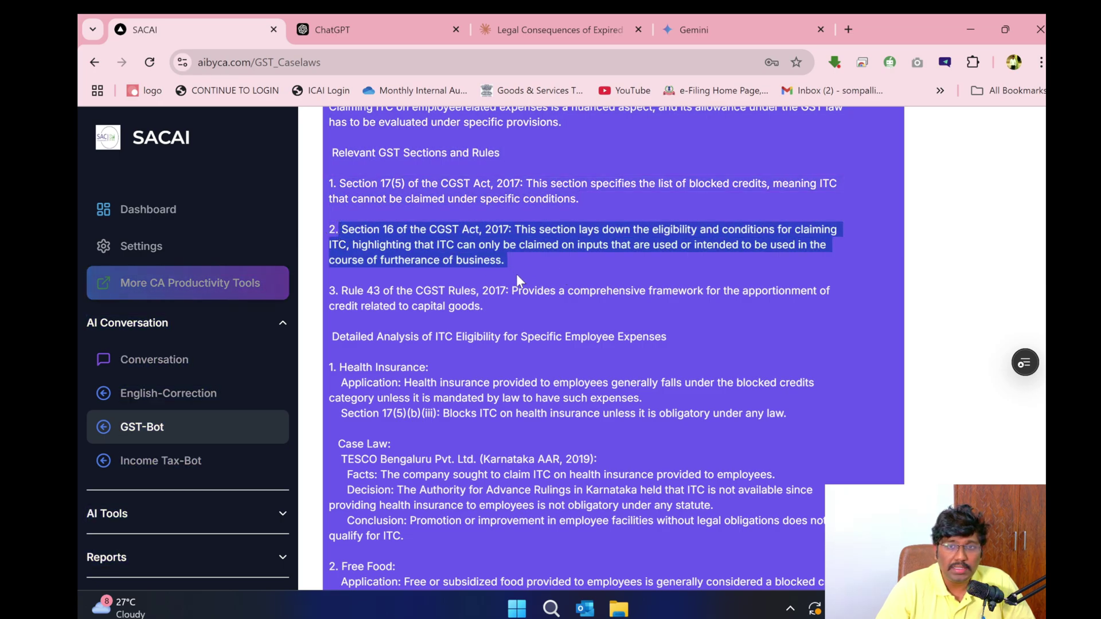
pyautogui.moveTo(487, 308); pyautogui.dragTo(308, 294)
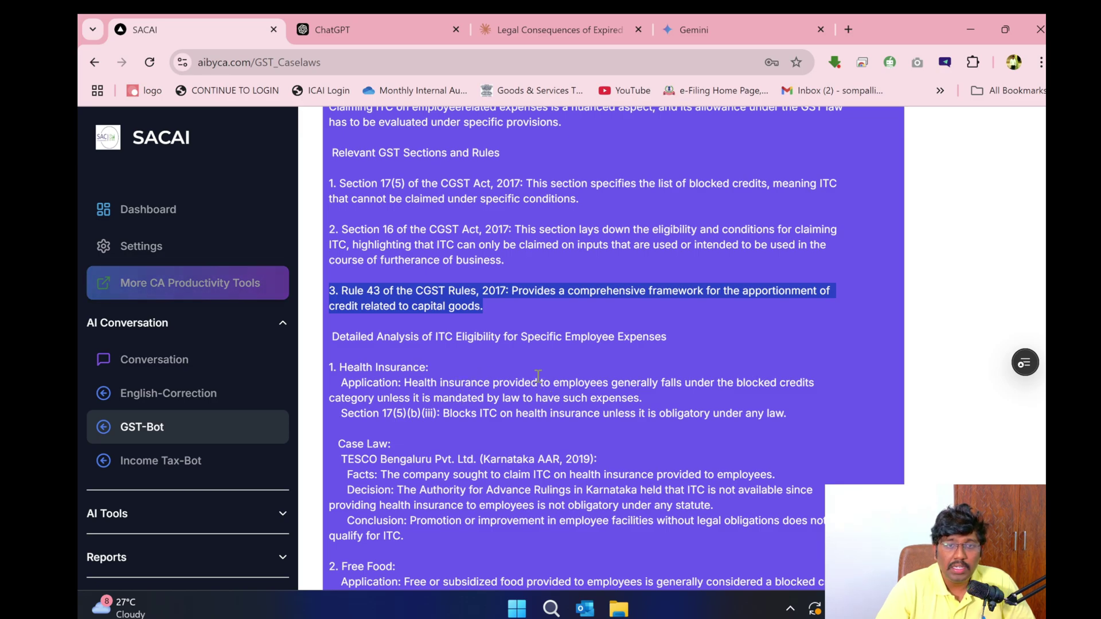
pyautogui.scroll(-4, 552, 392)
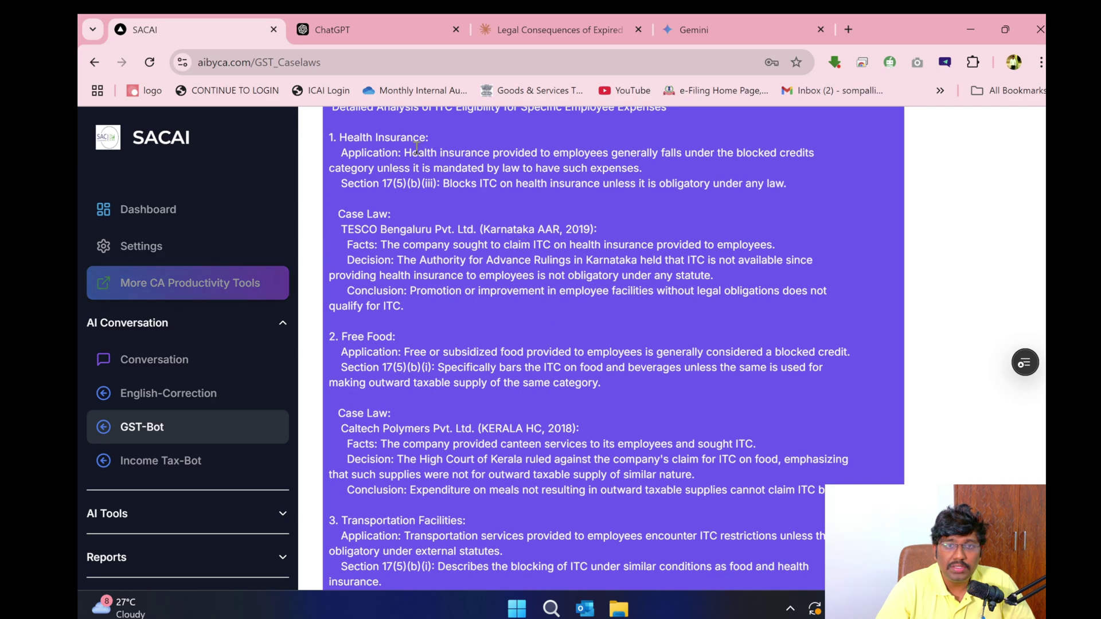
pyautogui.moveTo(411, 153)
pyautogui.mouseDown()
pyautogui.moveTo(823, 155)
pyautogui.moveTo(431, 168)
pyautogui.moveTo(645, 170)
pyautogui.mouseUp()
pyautogui.doubleClick(519, 184)
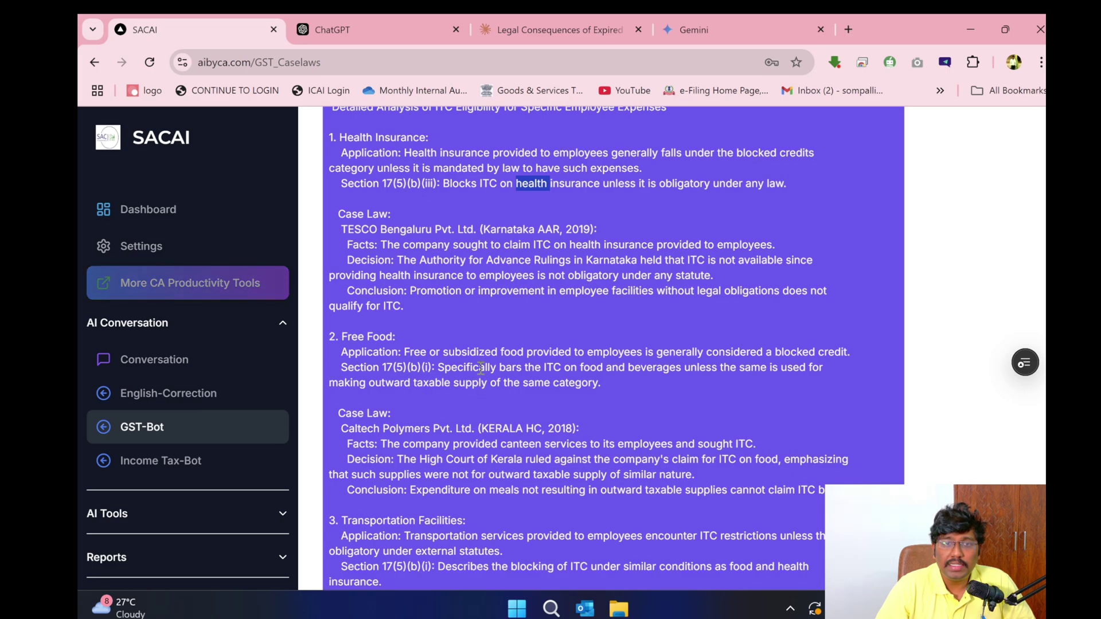
pyautogui.moveTo(632, 380)
pyautogui.mouseDown()
pyautogui.moveTo(331, 368)
pyautogui.moveTo(326, 355)
pyautogui.mouseUp()
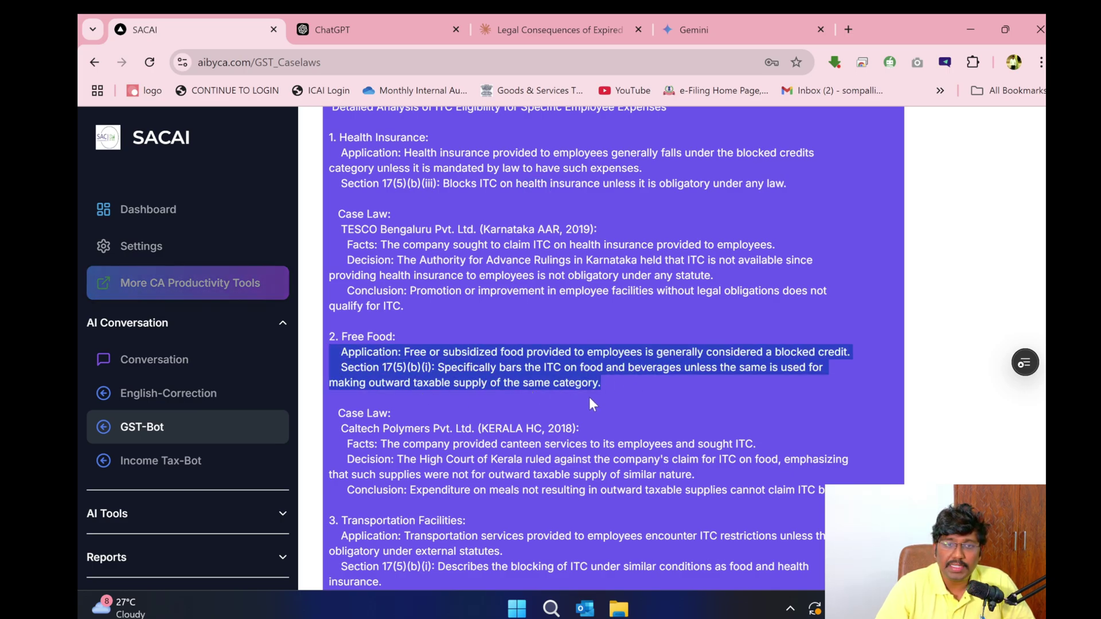
pyautogui.scroll(-4, 577, 347)
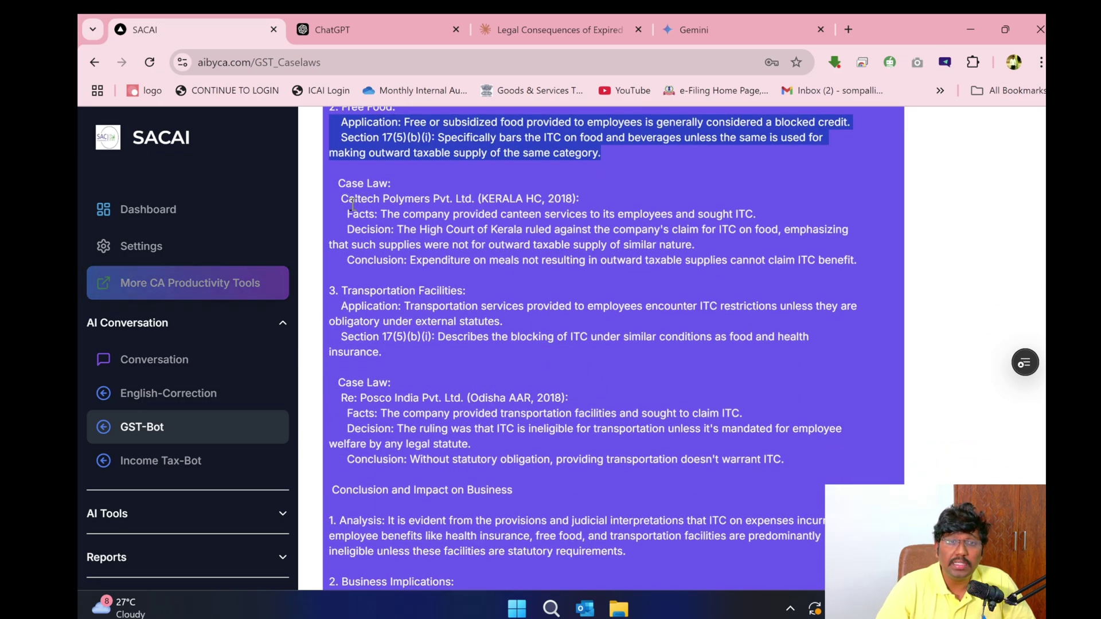
pyautogui.click(388, 212)
pyautogui.moveTo(388, 212); pyautogui.dragTo(536, 247)
pyautogui.doubleClick(498, 263)
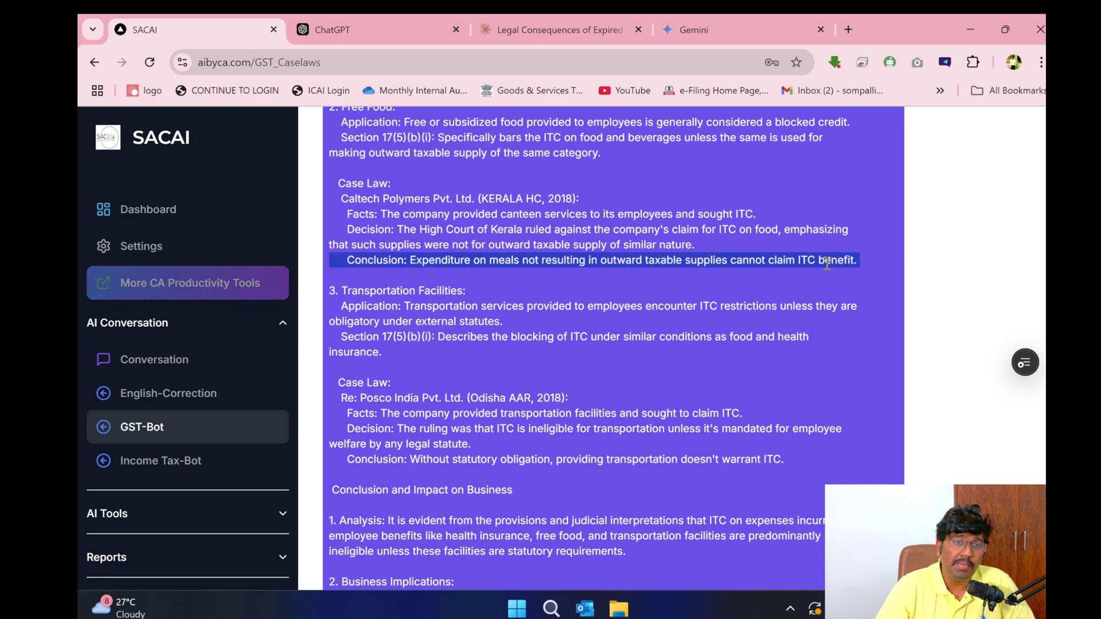
pyautogui.scroll(-5, 471, 338)
pyautogui.scroll(5, 442, 295)
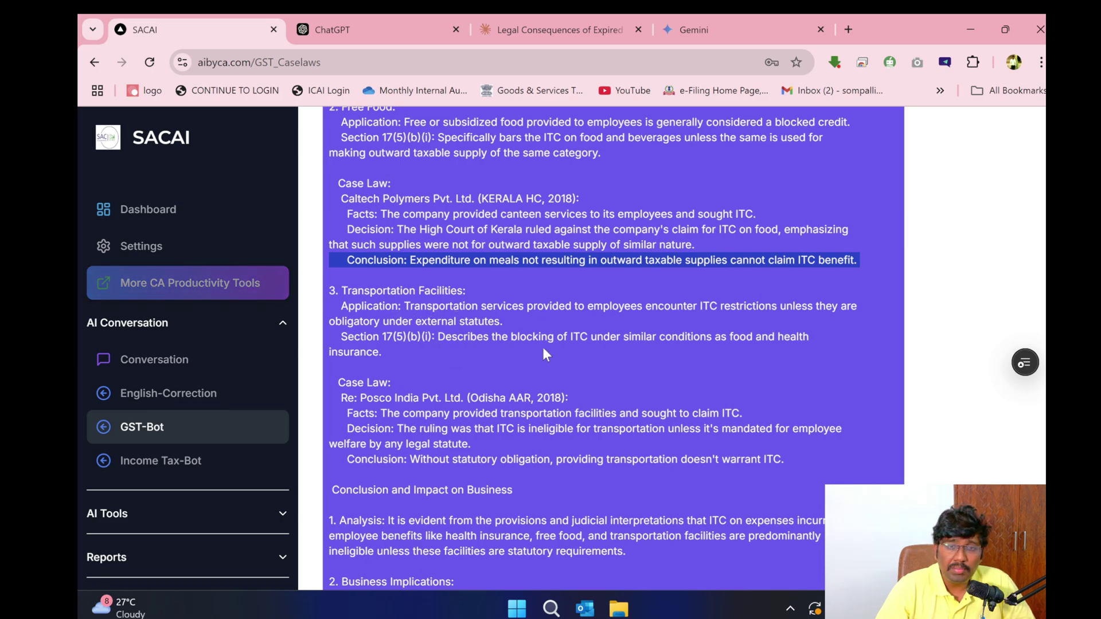
pyautogui.moveTo(458, 338); pyautogui.dragTo(786, 343)
pyautogui.scroll(-4, 647, 392)
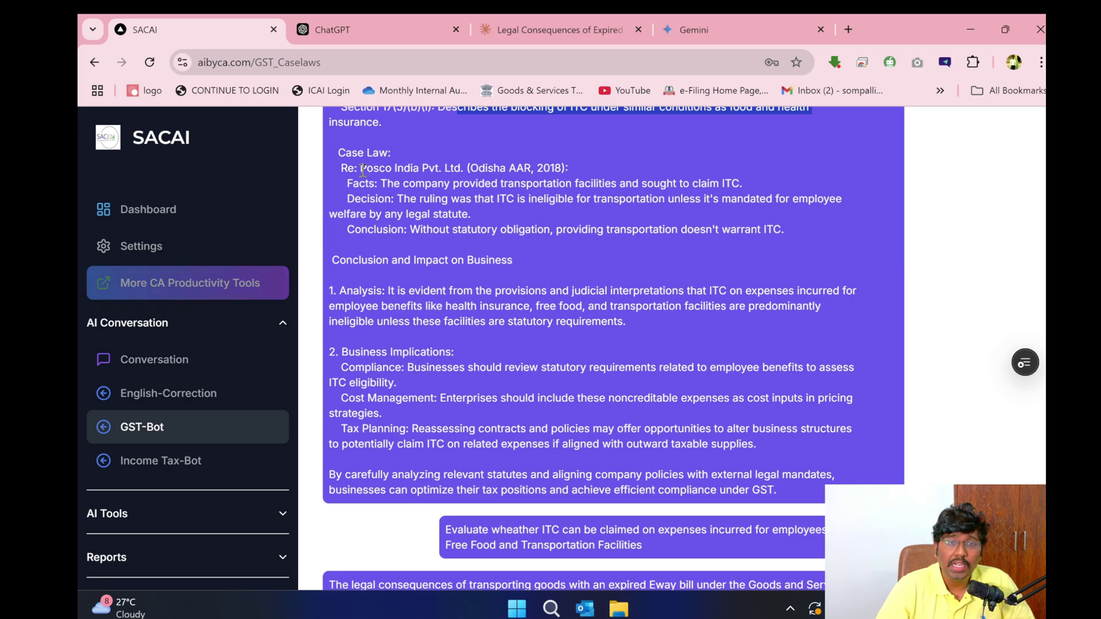
pyautogui.moveTo(363, 170); pyautogui.dragTo(533, 170)
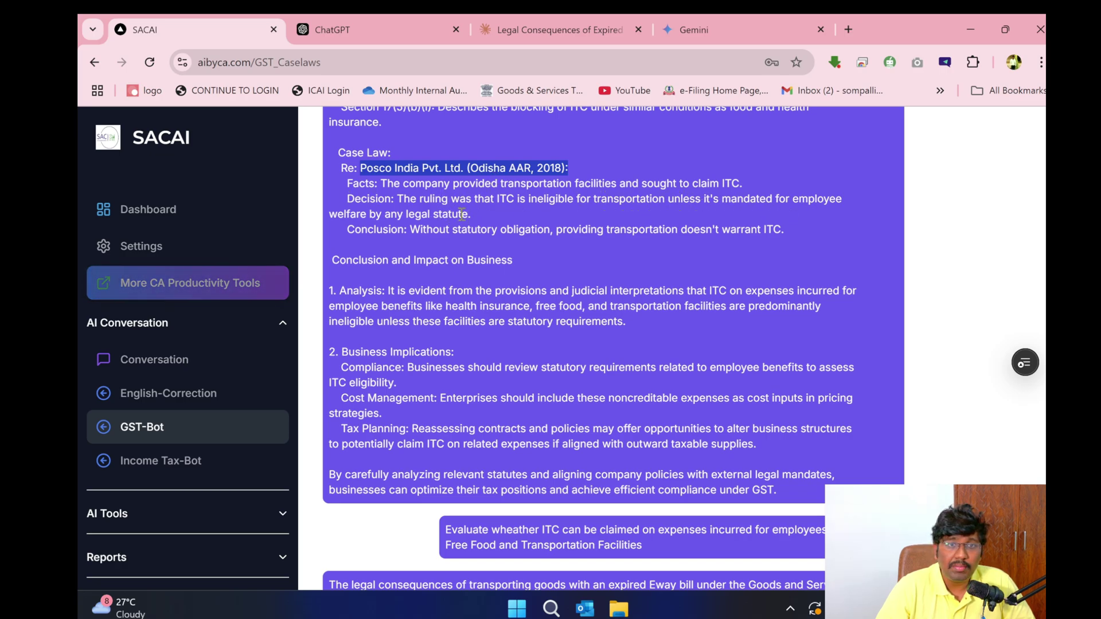
pyautogui.moveTo(426, 229); pyautogui.dragTo(781, 235)
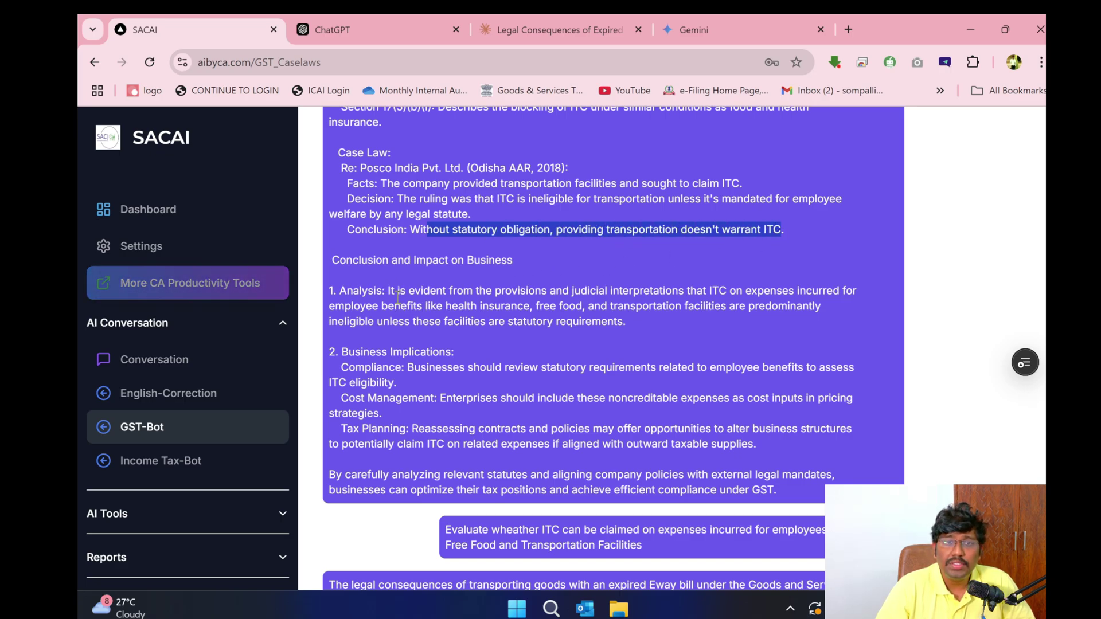
pyautogui.moveTo(352, 290); pyautogui.dragTo(420, 290)
pyautogui.moveTo(342, 352); pyautogui.dragTo(454, 352)
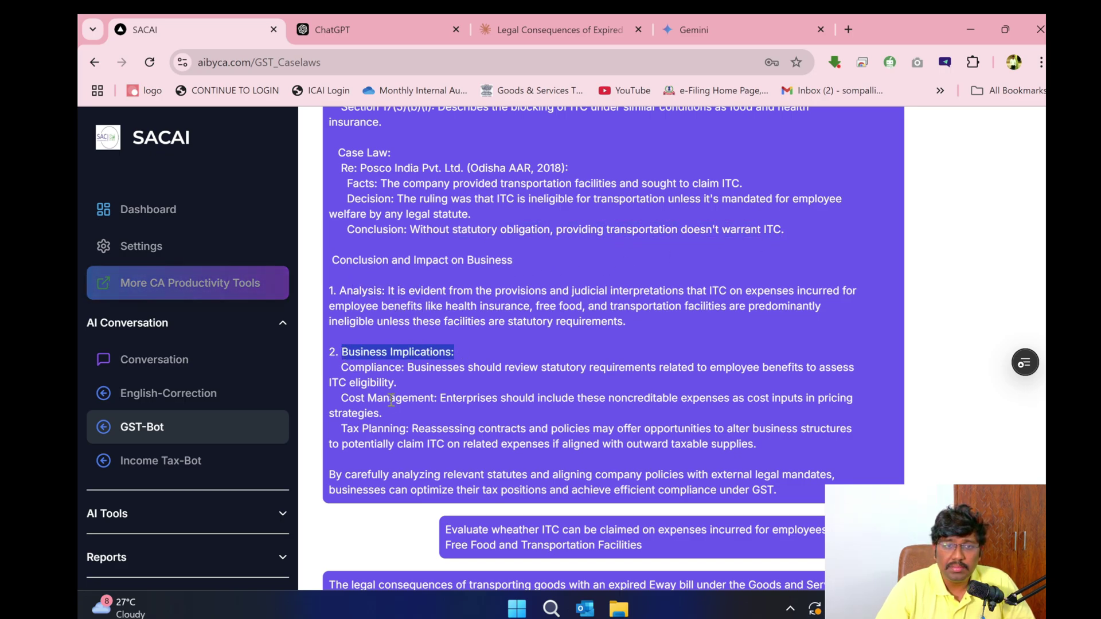
pyautogui.moveTo(404, 429); pyautogui.dragTo(341, 429)
pyautogui.moveTo(343, 475); pyautogui.dragTo(775, 490)
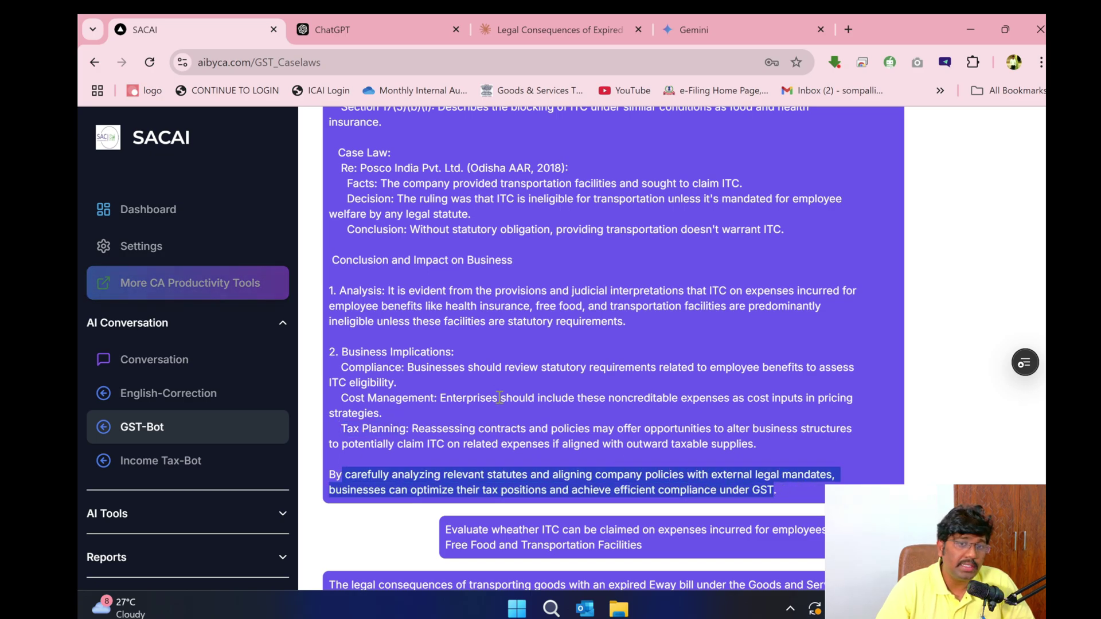
pyautogui.scroll(15, 497, 396)
pyautogui.click(401, 26)
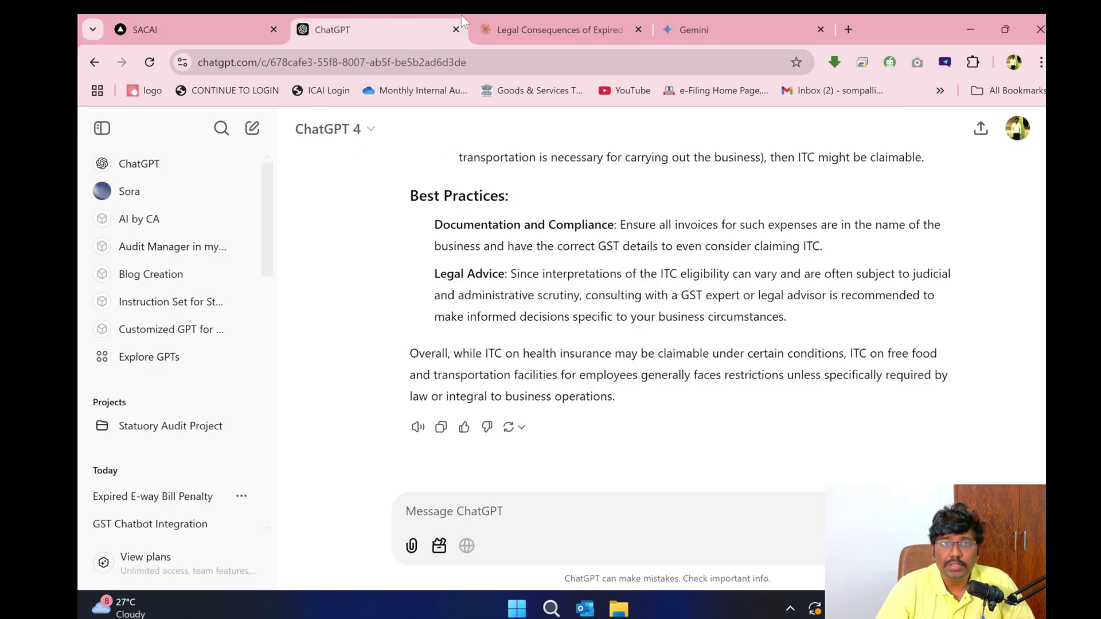
pyautogui.click(559, 26)
pyautogui.click(708, 23)
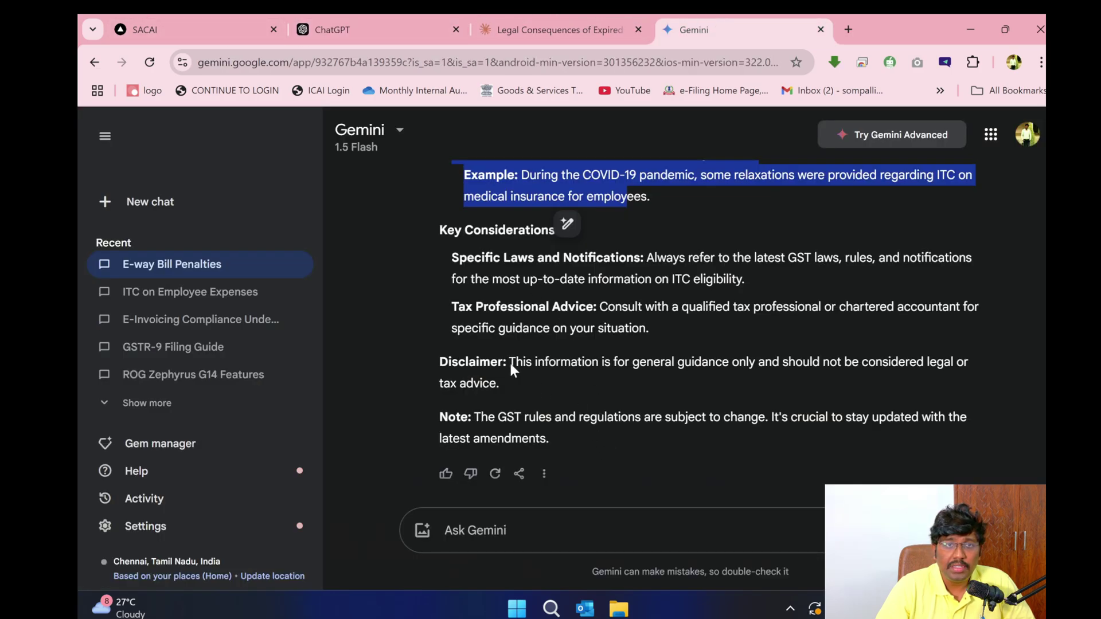
pyautogui.click(172, 26)
pyautogui.scroll(-12, 511, 483)
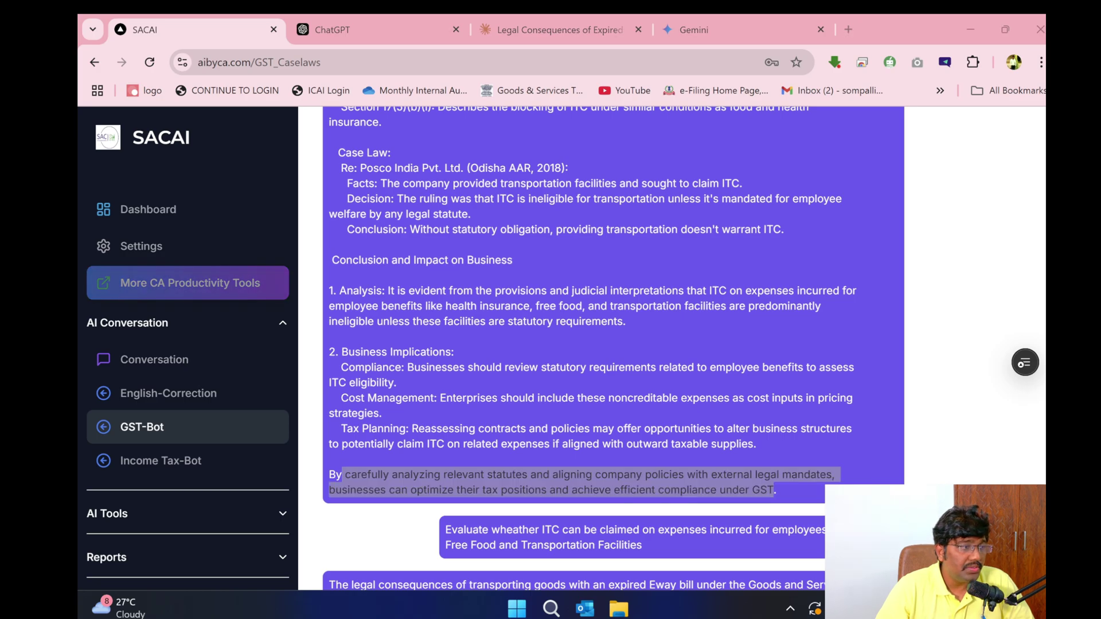
pyautogui.scroll(15, 456, 284)
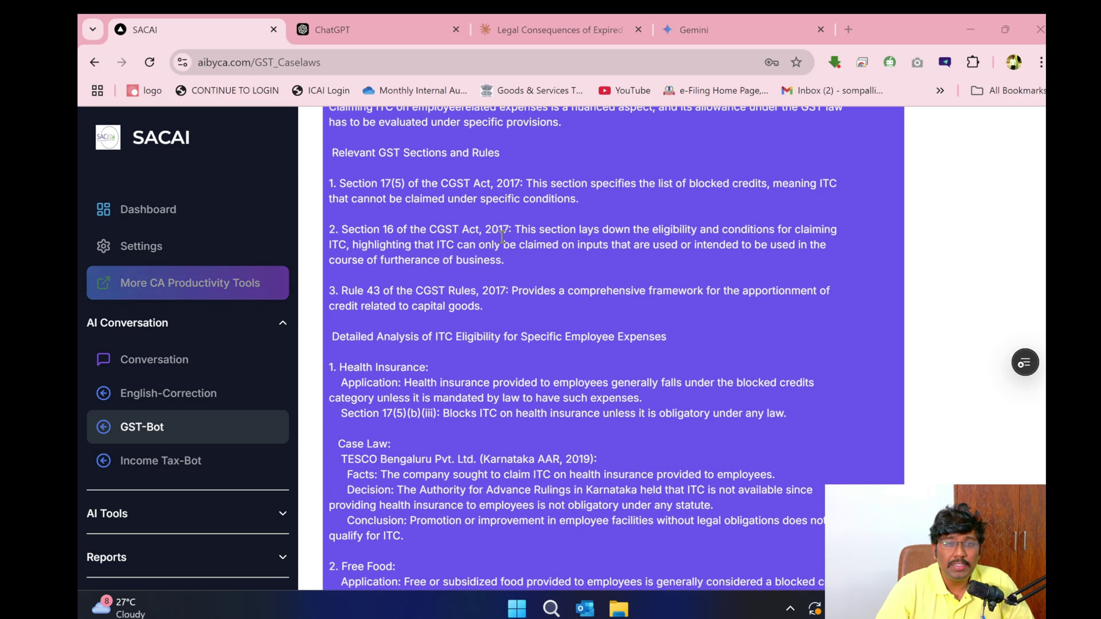
pyautogui.scroll(-10, 381, 347)
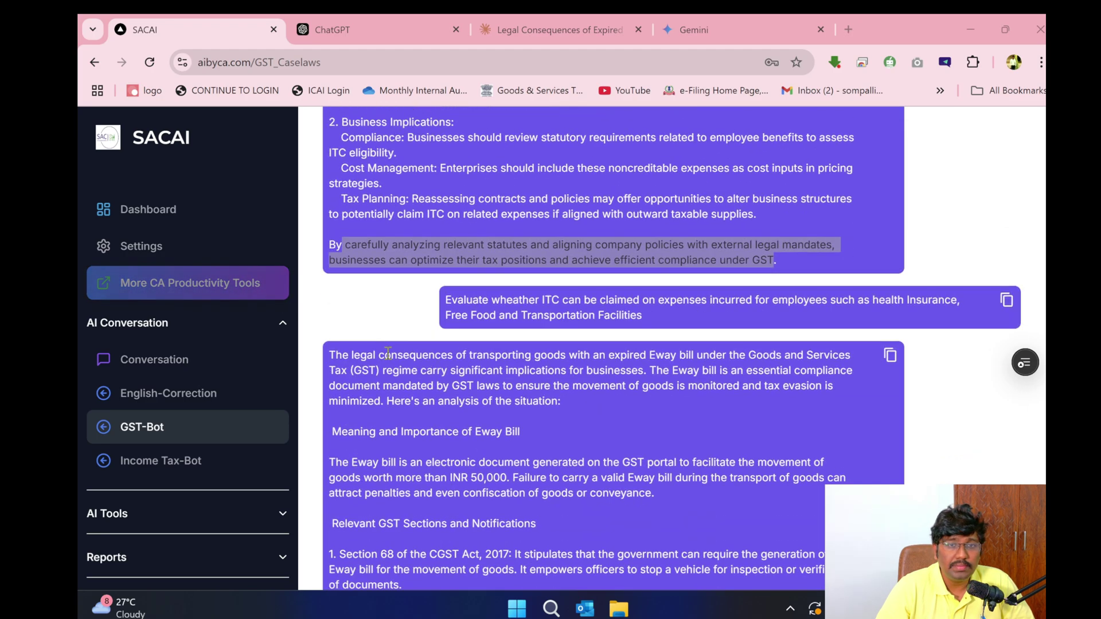
pyautogui.scroll(-10, 383, 354)
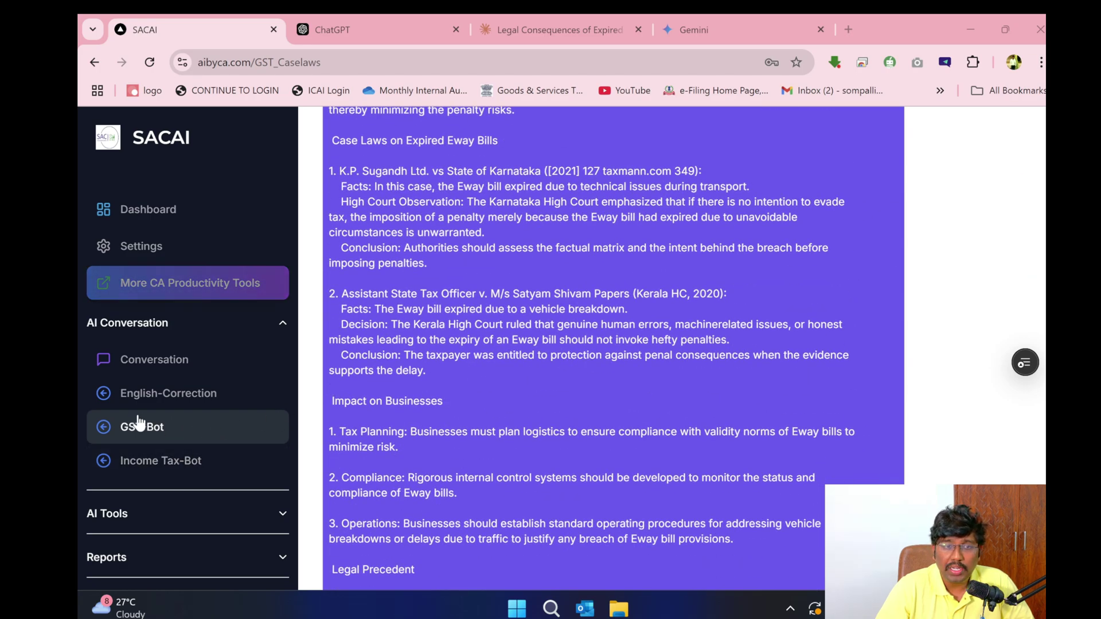
# - Ask the Income Tax bot 'What is the Section 43B?'
pyautogui.click(174, 479)
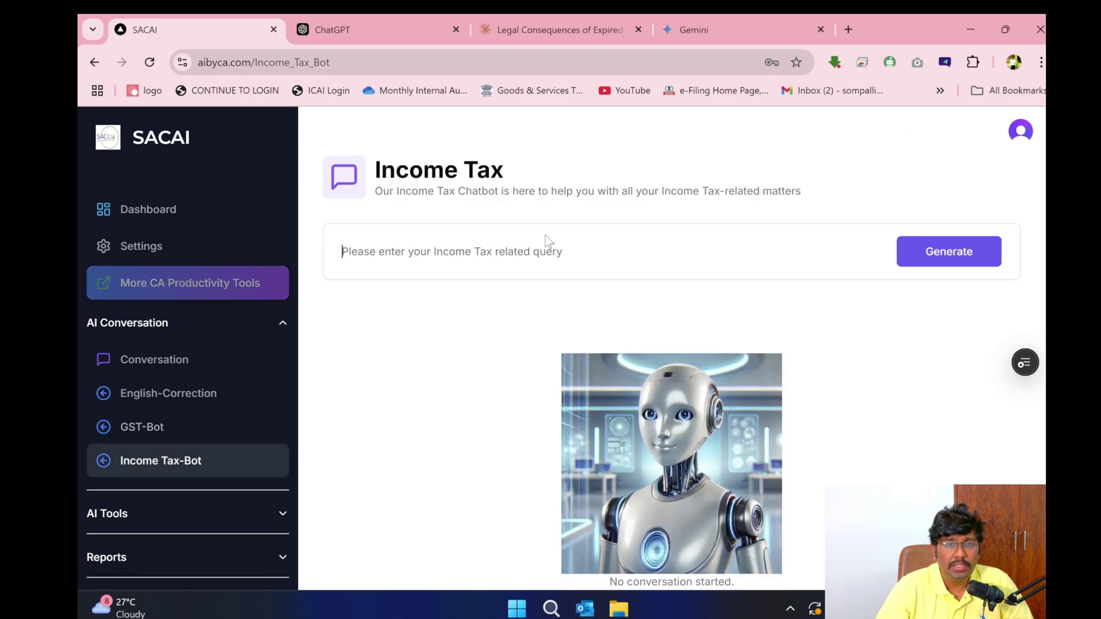
pyautogui.write('Wh')
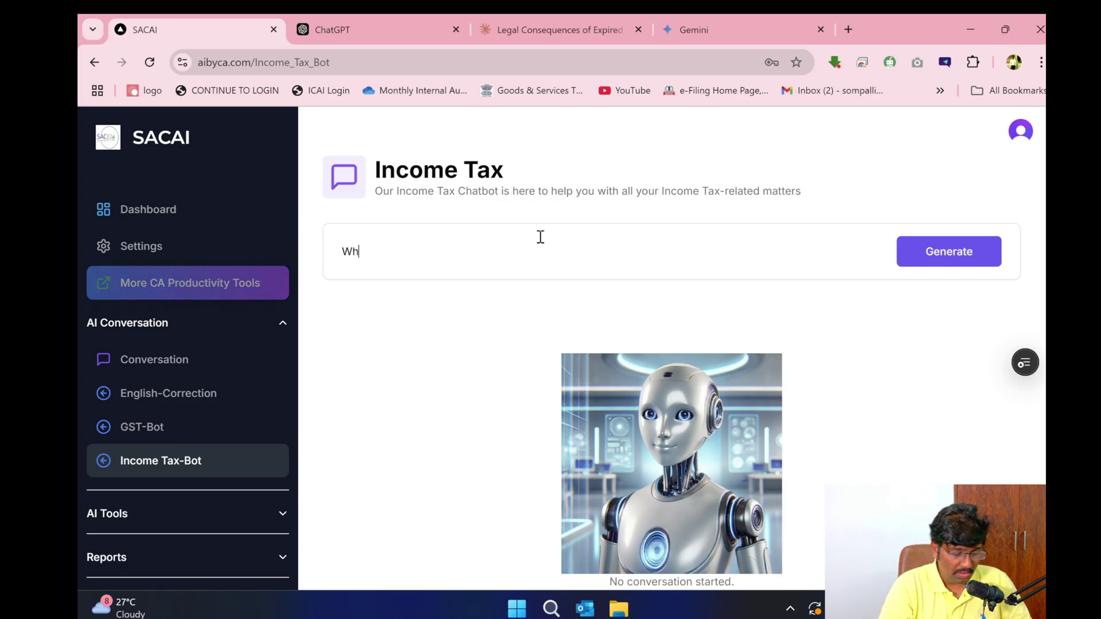
pyautogui.write('at is the Sec')
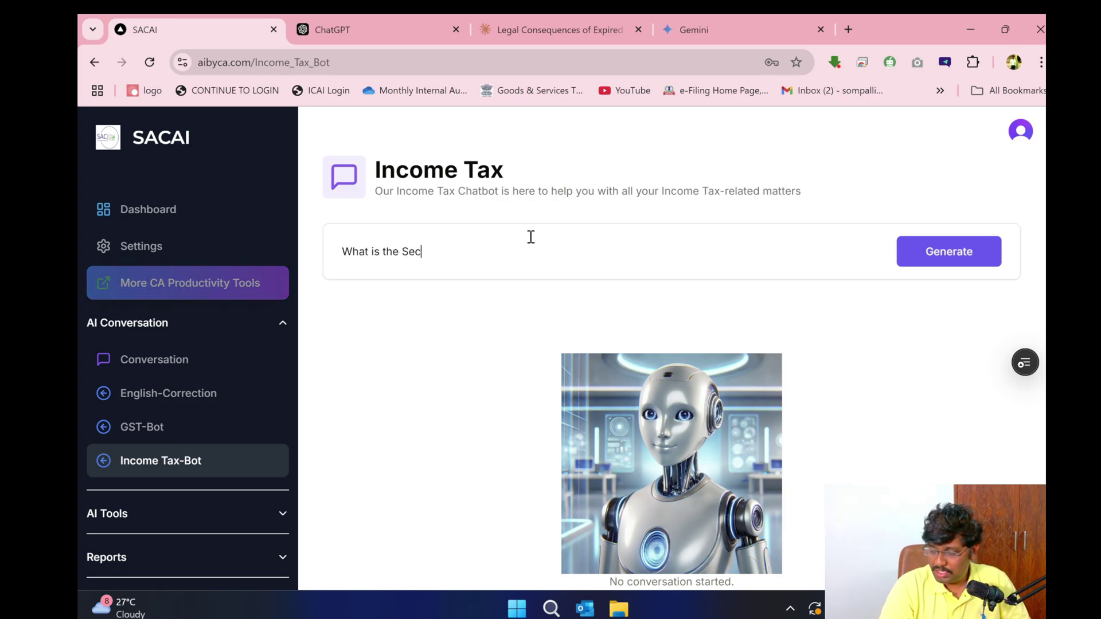
pyautogui.write('tion 43B?')
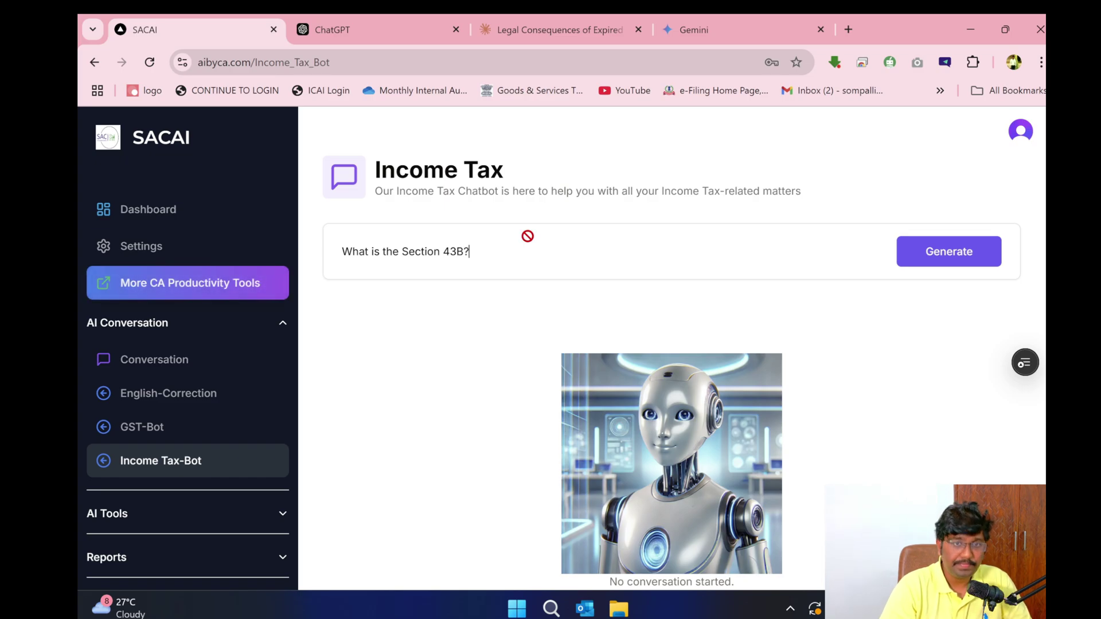
pyautogui.press('Return')
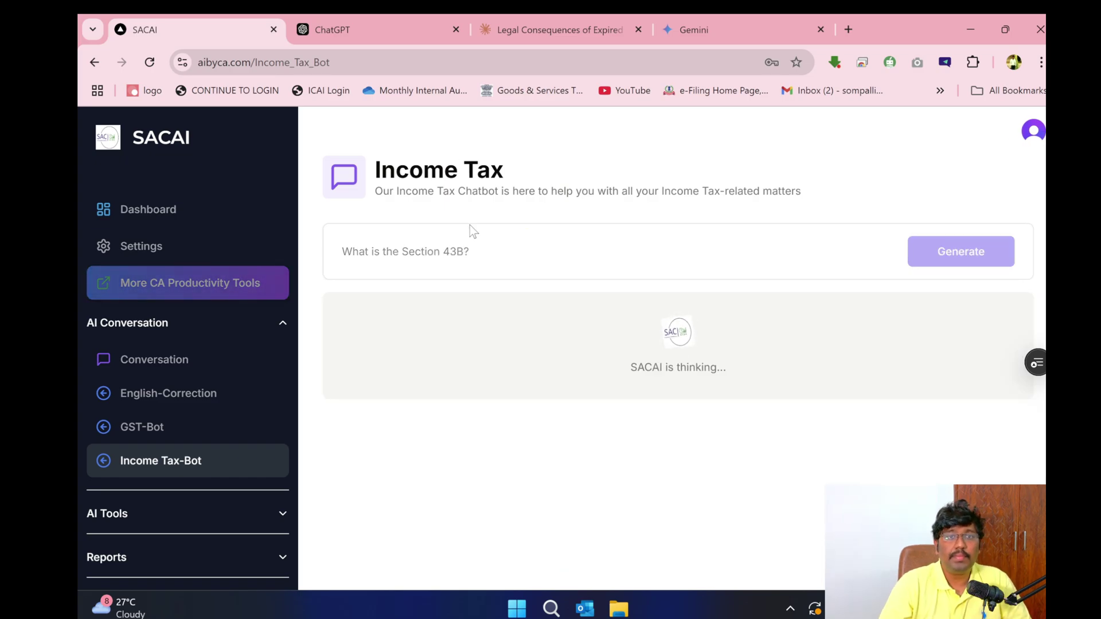
# - Copy the Section 43B question and send it to ChatGPT, Claude and Gemini
pyautogui.tripleClick(428, 248)
pyautogui.hotkey('ctrl', 'c')
pyautogui.click(379, 21)
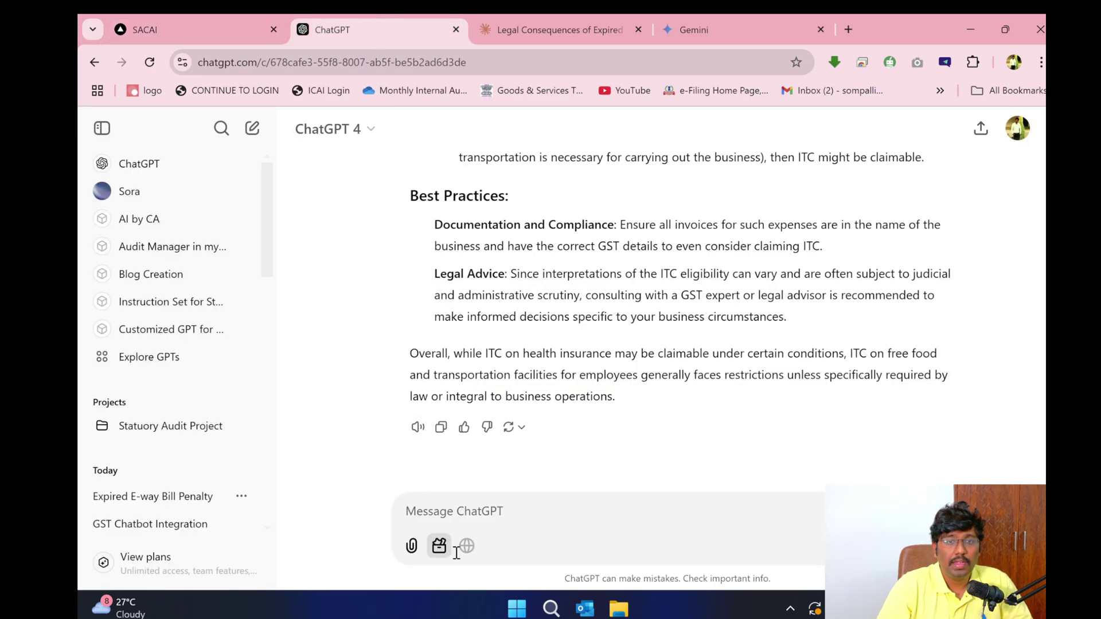
pyautogui.hotkey('ctrl', 'v')
pyautogui.press('Return')
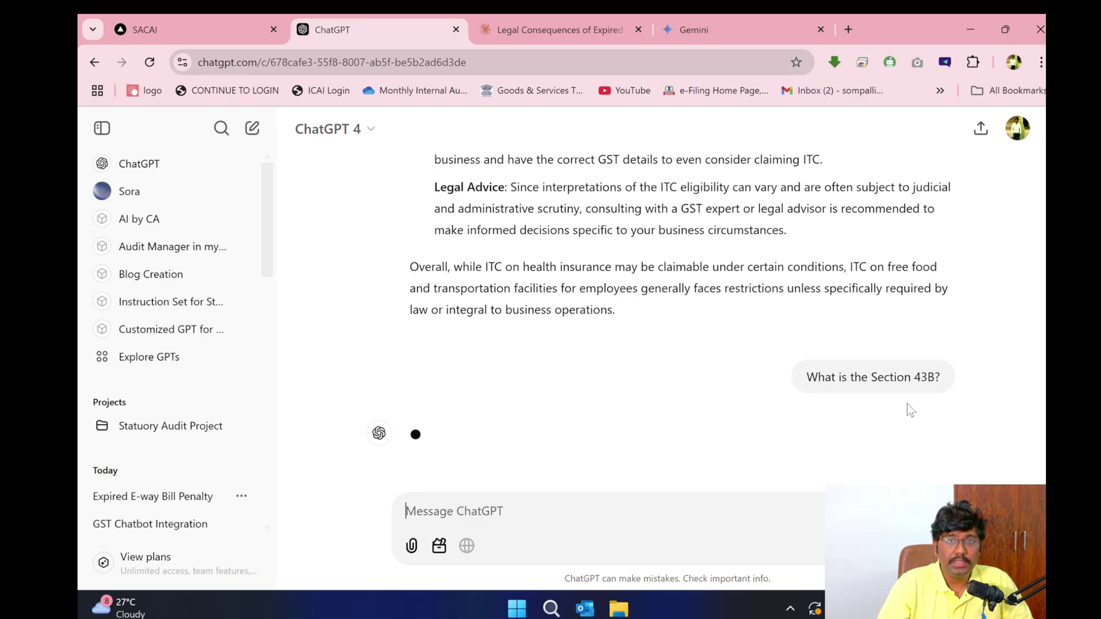
pyautogui.click(573, 30)
pyautogui.click(444, 530)
pyautogui.hotkey('ctrl', 'v')
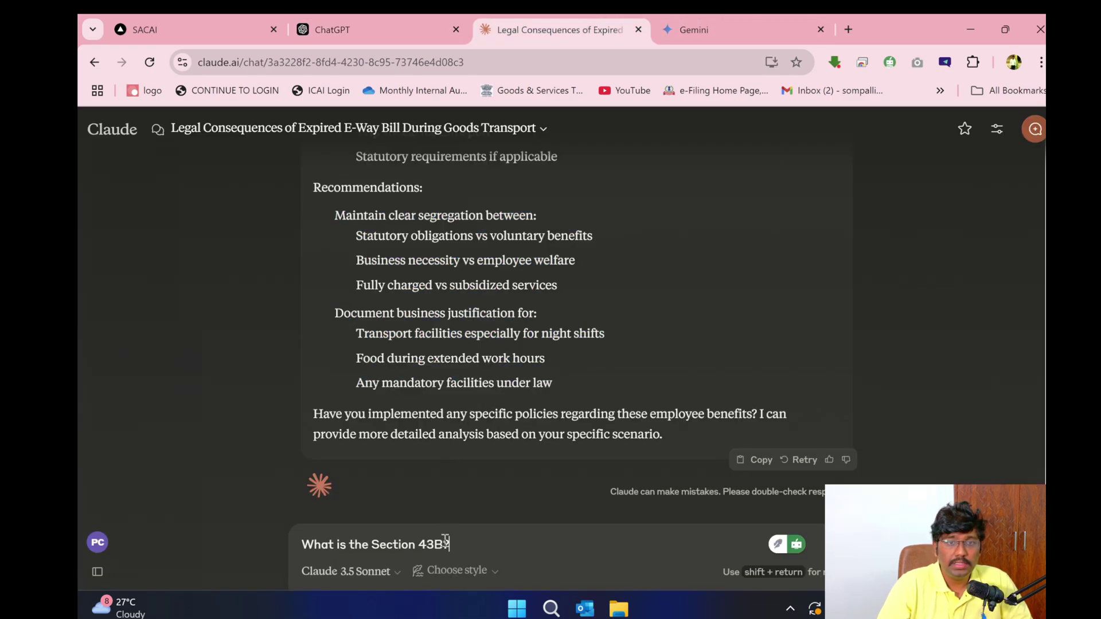
pyautogui.press('Return')
pyautogui.click(698, 26)
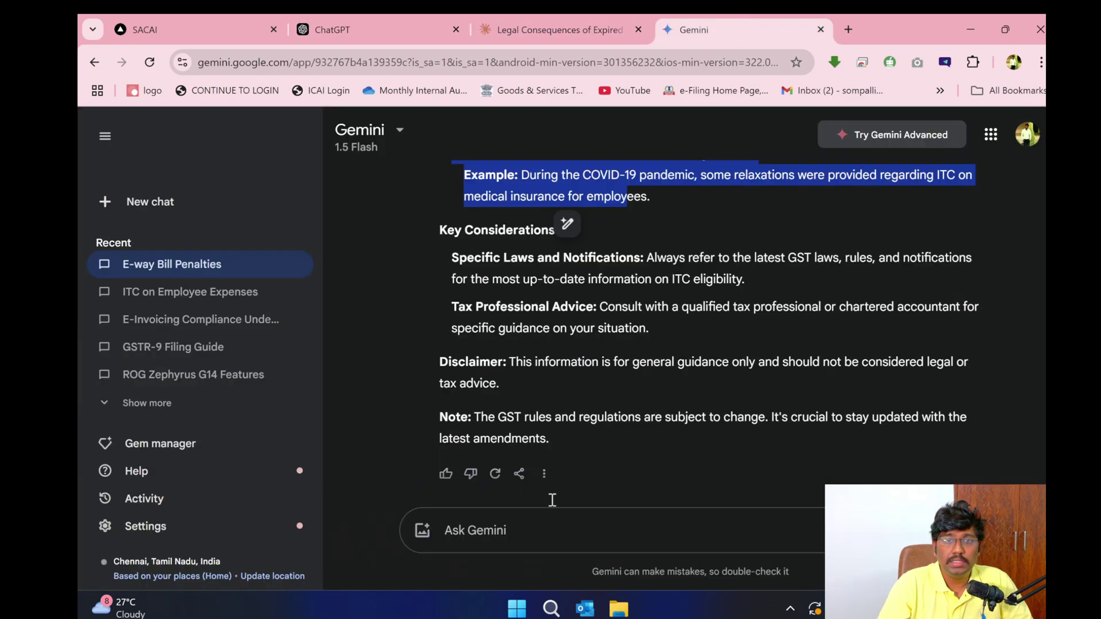
pyautogui.click(555, 526)
pyautogui.hotkey('ctrl', 'v')
pyautogui.press('Return')
# - Review the Income Tax bot's 43B answer, highlighting the Nature of Expenses paragraph, then open ChatGPT's reply
pyautogui.click(156, 17)
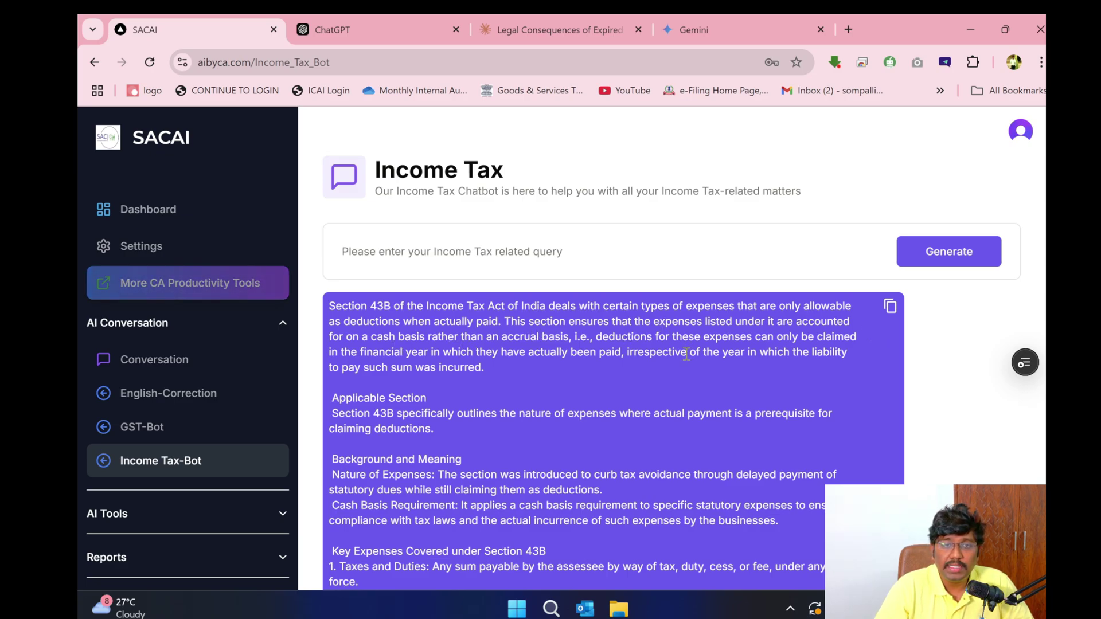
pyautogui.scroll(-4, 685, 353)
pyautogui.moveTo(373, 184); pyautogui.dragTo(459, 207)
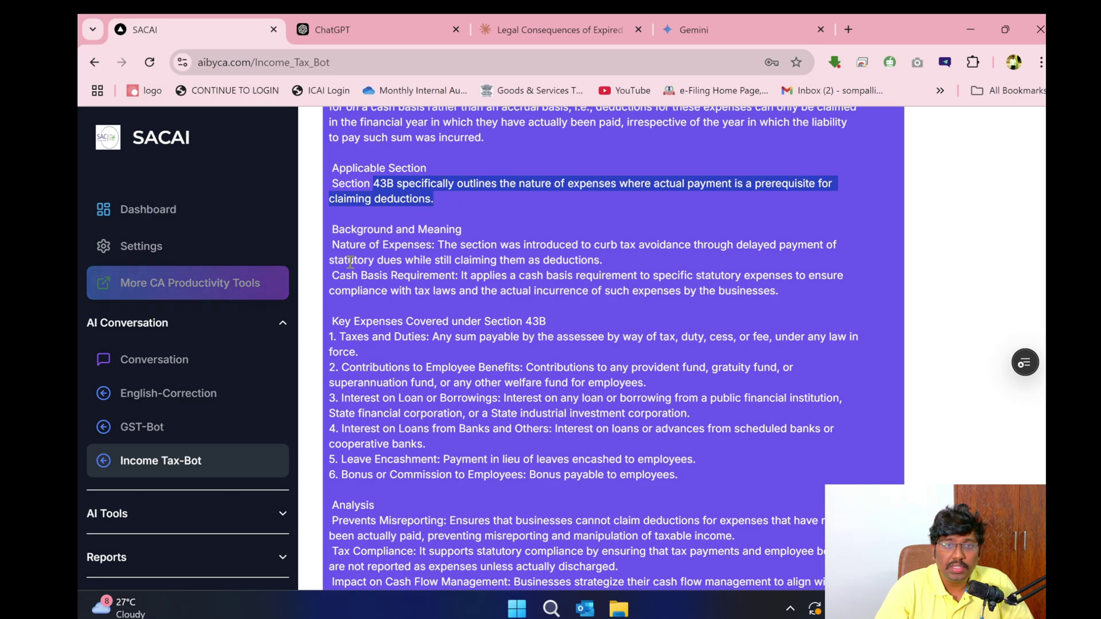
pyautogui.tripleClick(372, 248)
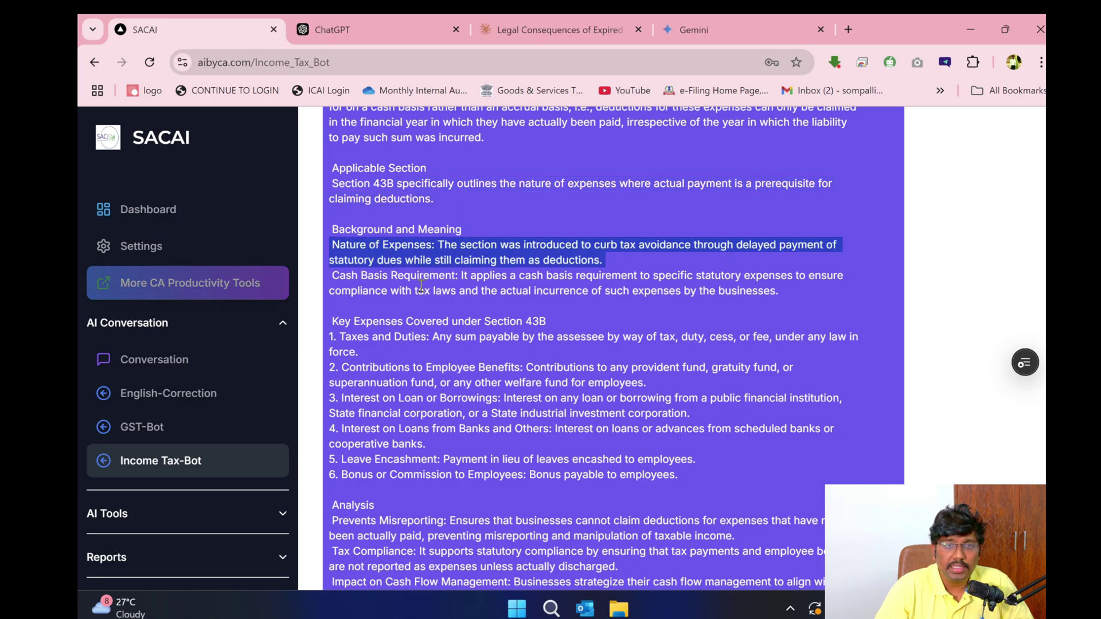
pyautogui.scroll(-4, 532, 342)
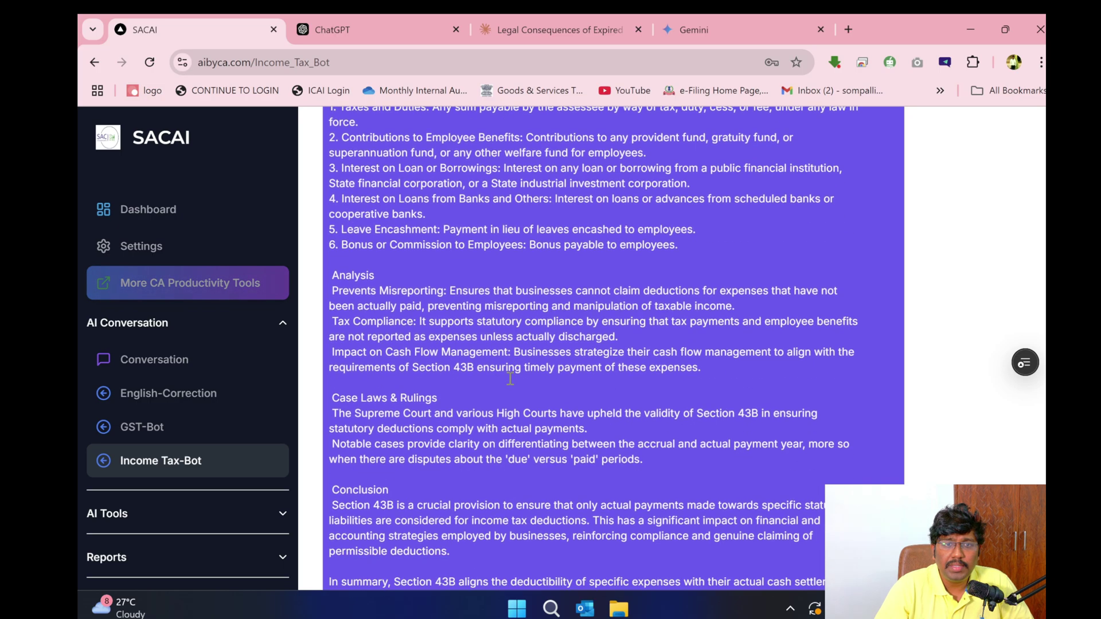
pyautogui.scroll(-2, 341, 290)
pyautogui.moveTo(346, 321); pyautogui.dragTo(586, 339)
pyautogui.click(372, 30)
# - Scroll through ChatGPT's and Claude's Section 43B answers
pyautogui.scroll(-2, 589, 355)
pyautogui.scroll(12, 588, 361)
pyautogui.scroll(-4, 587, 367)
pyautogui.scroll(-9, 589, 370)
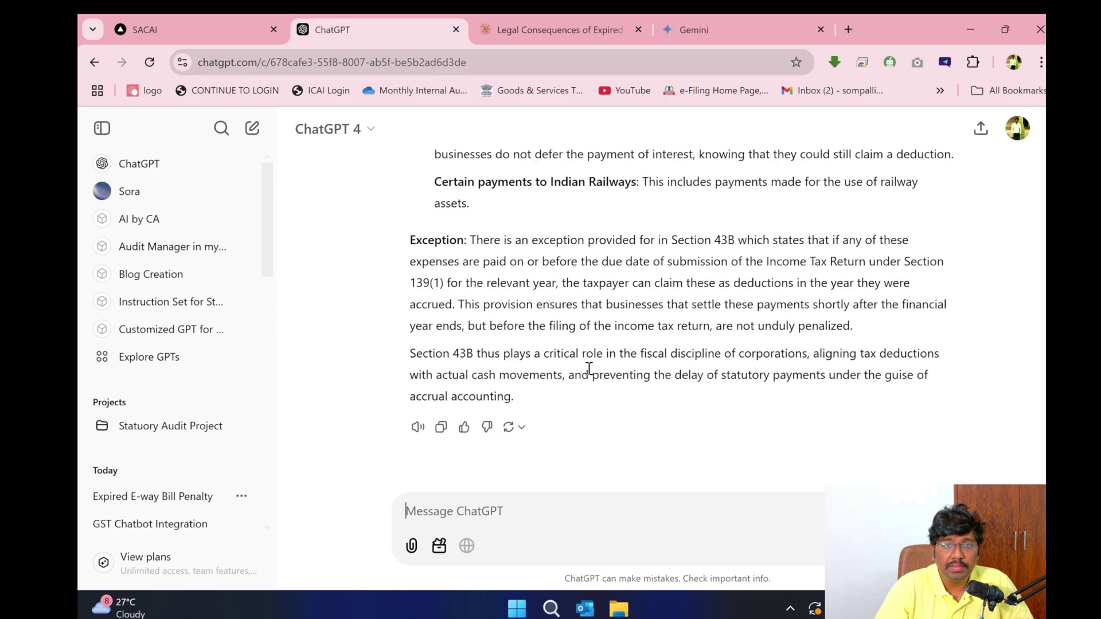
pyautogui.scroll(9, 588, 368)
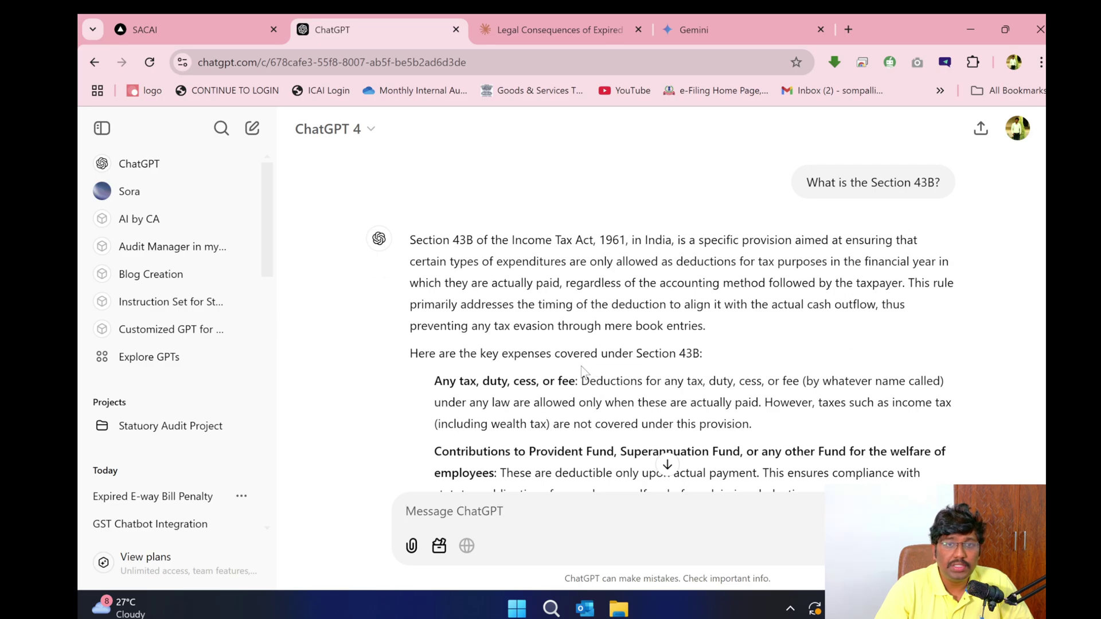
pyautogui.click(553, 29)
pyautogui.scroll(-3, 504, 287)
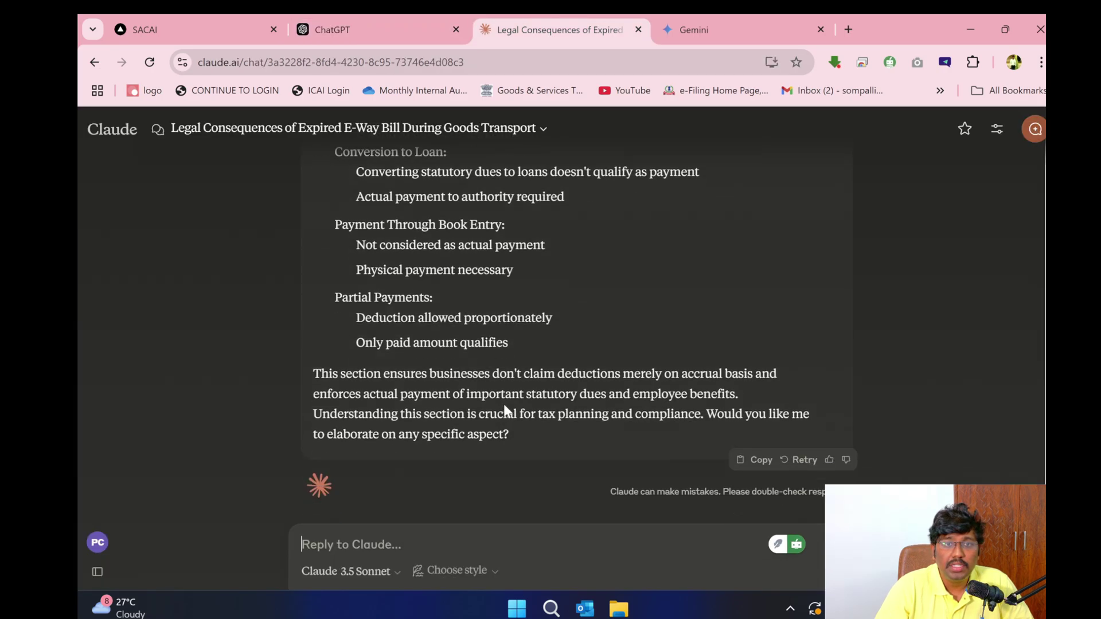
pyautogui.scroll(10, 505, 402)
pyautogui.scroll(8, 505, 401)
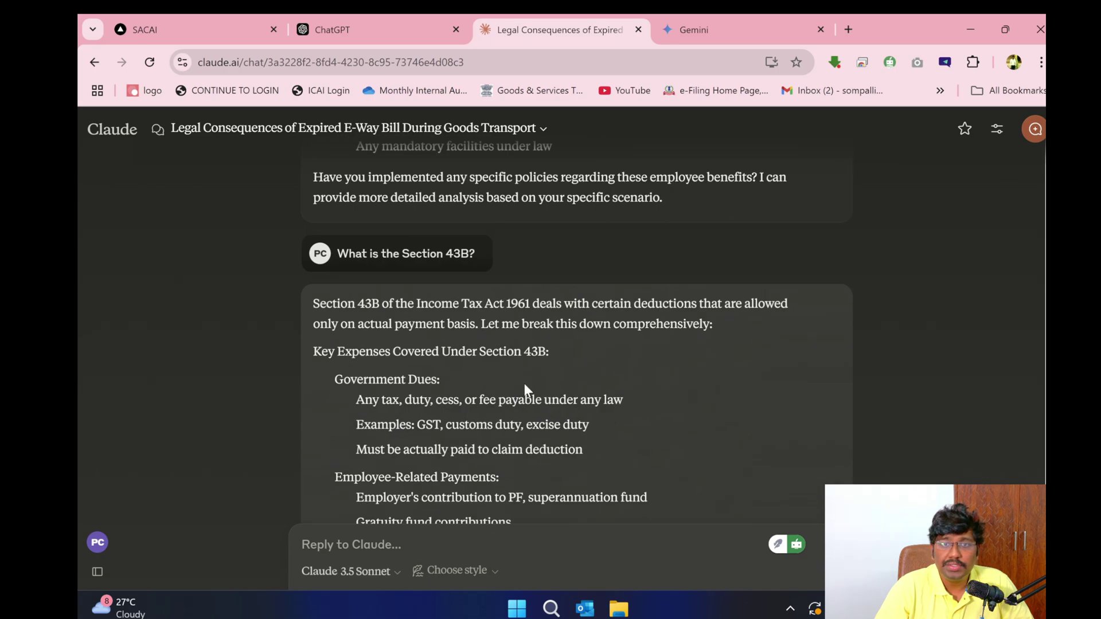
# - Scroll through Gemini's Section 43B answer
pyautogui.click(745, 18)
pyautogui.scroll(-7, 571, 383)
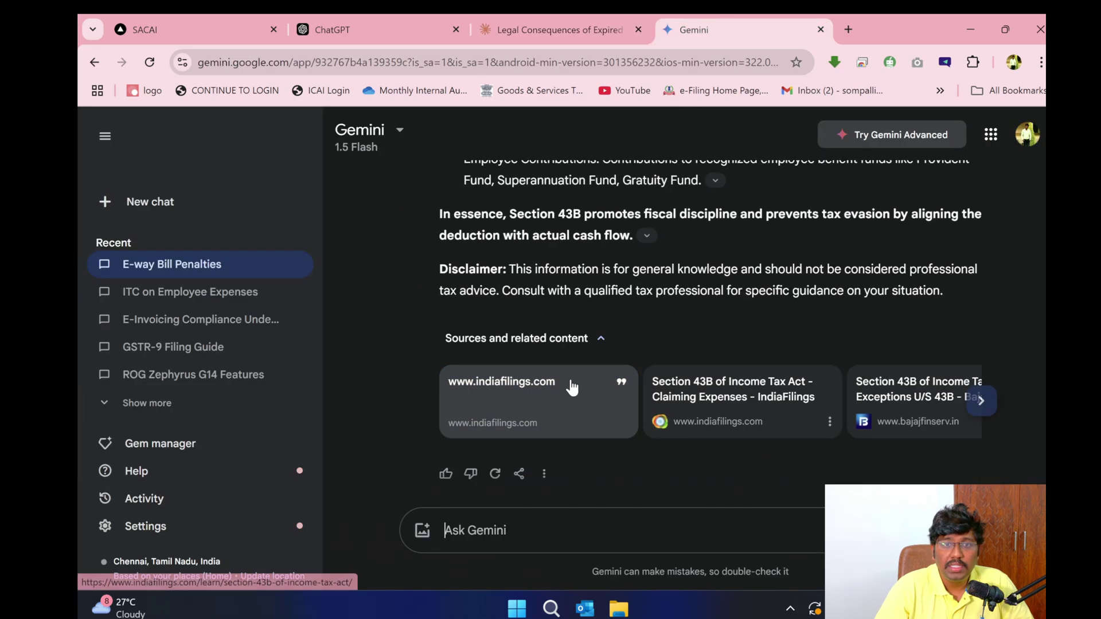
pyautogui.scroll(4, 579, 361)
pyautogui.scroll(4, 588, 342)
pyautogui.scroll(-4, 678, 276)
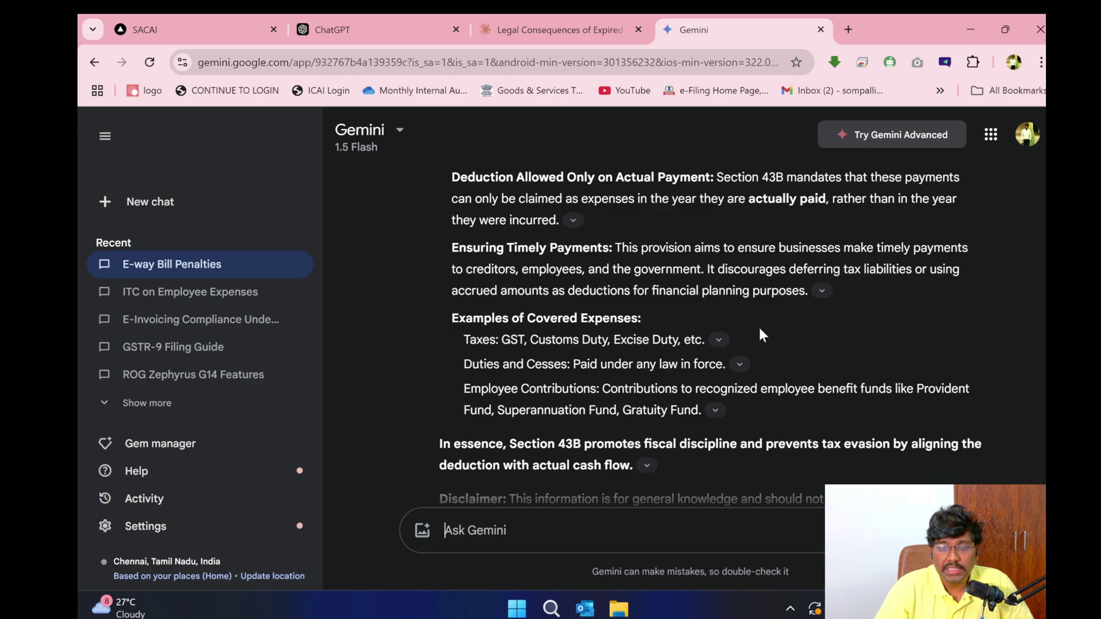
pyautogui.scroll(-4, 760, 334)
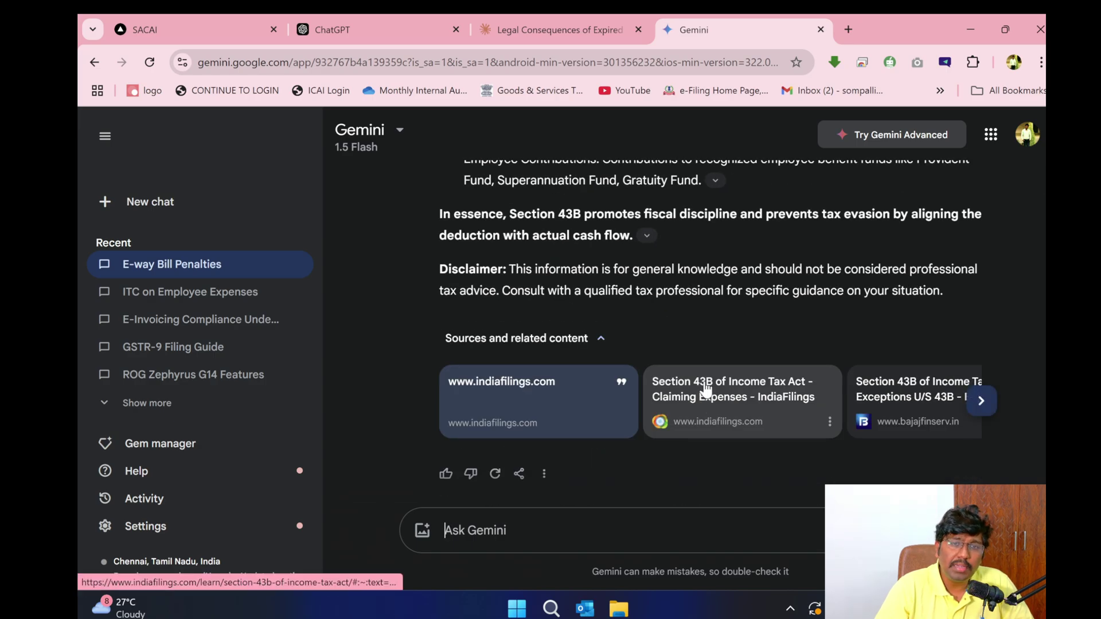
pyautogui.scroll(4, 691, 261)
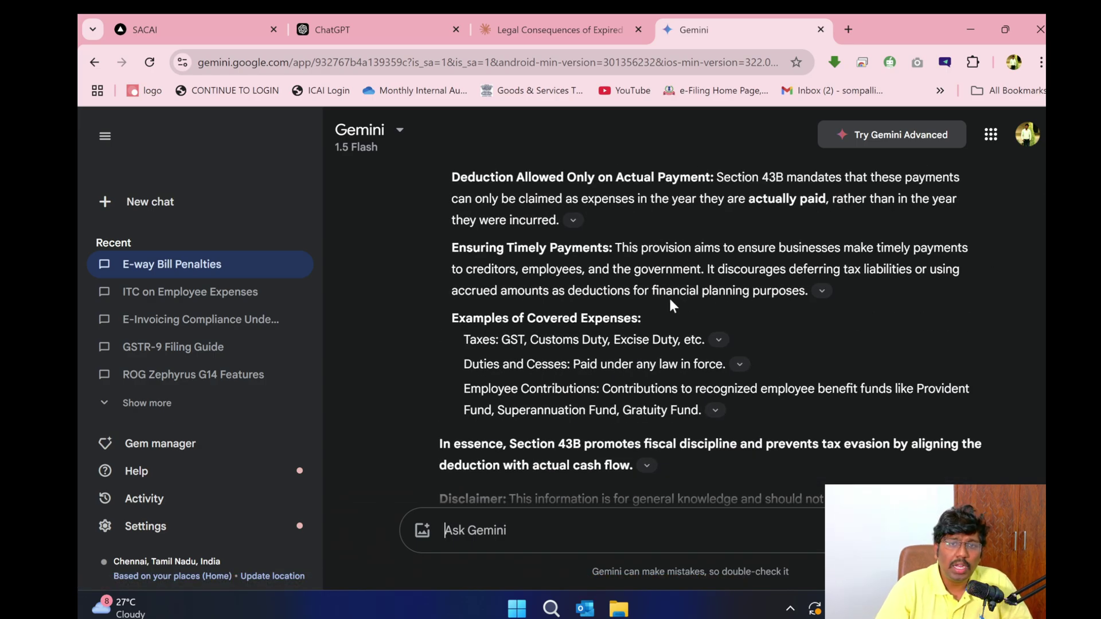
# - Glance at ChatGPT and Claude again, then return to SACAI's Section 43B answer
pyautogui.click(174, 15)
pyautogui.click(370, 15)
pyautogui.click(527, 15)
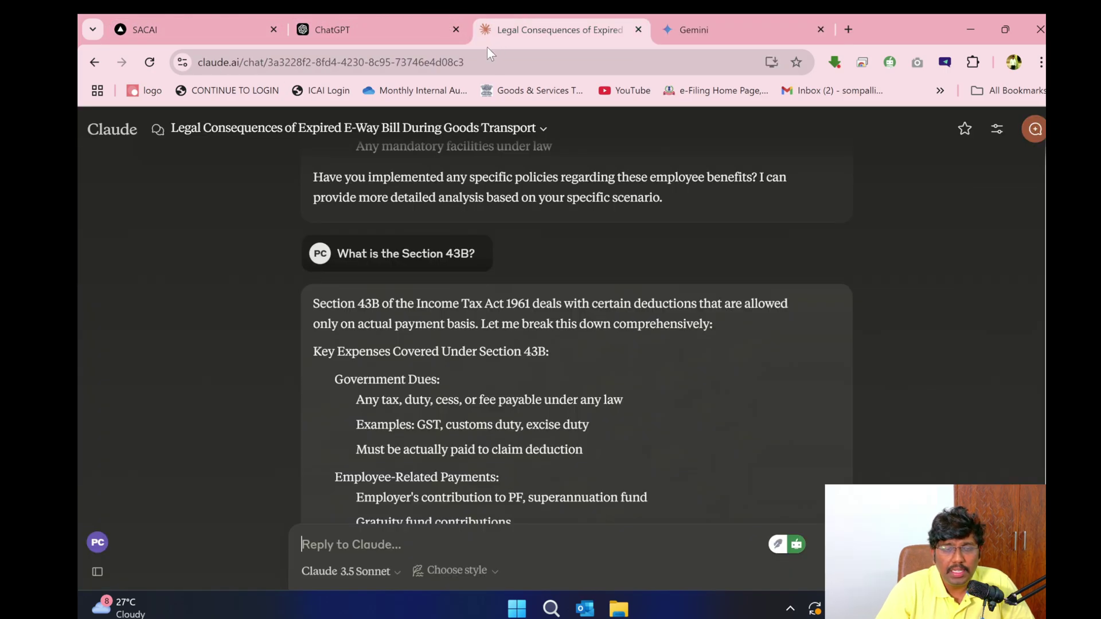
pyautogui.scroll(-15, 413, 276)
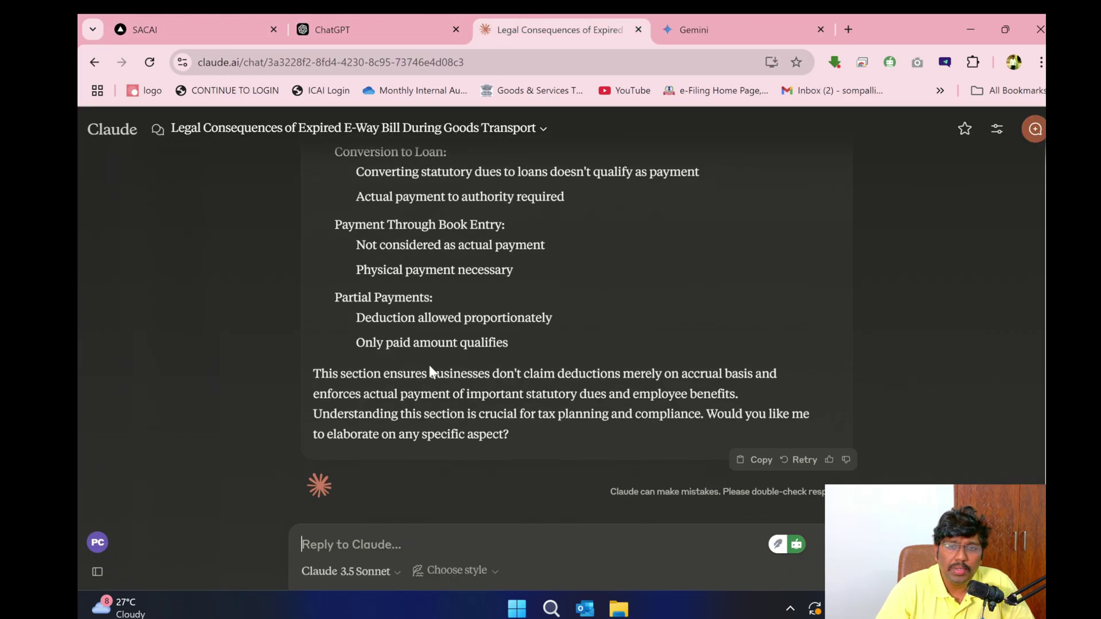
pyautogui.click(213, 23)
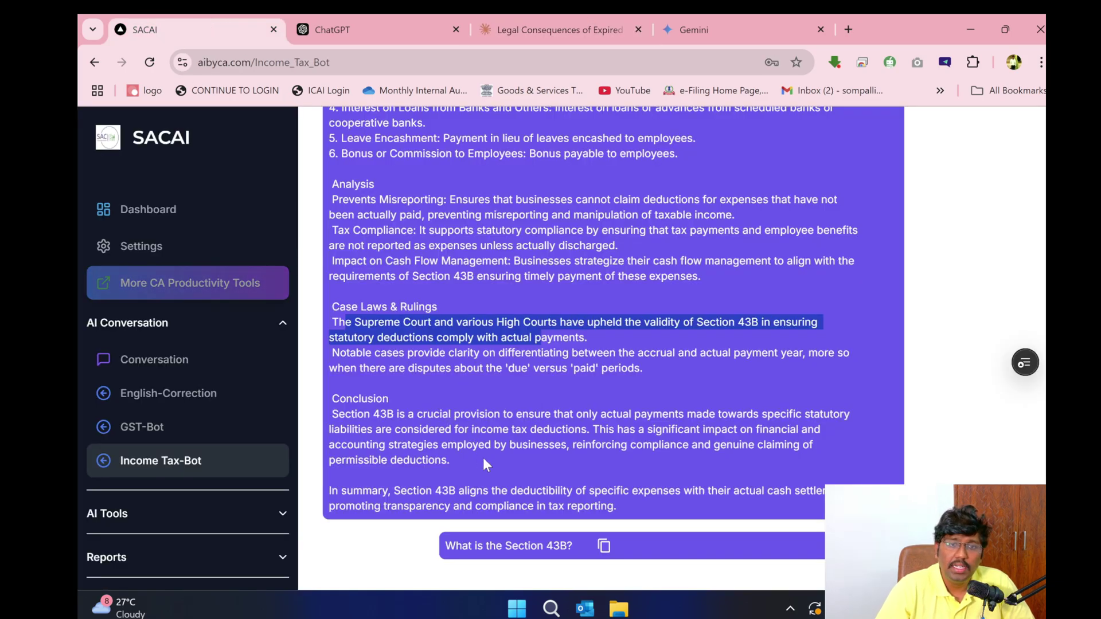
# - Ask the Income Tax bot 'Case laws on Section 269SS'
pyautogui.scroll(15, 483, 457)
pyautogui.click(477, 251)
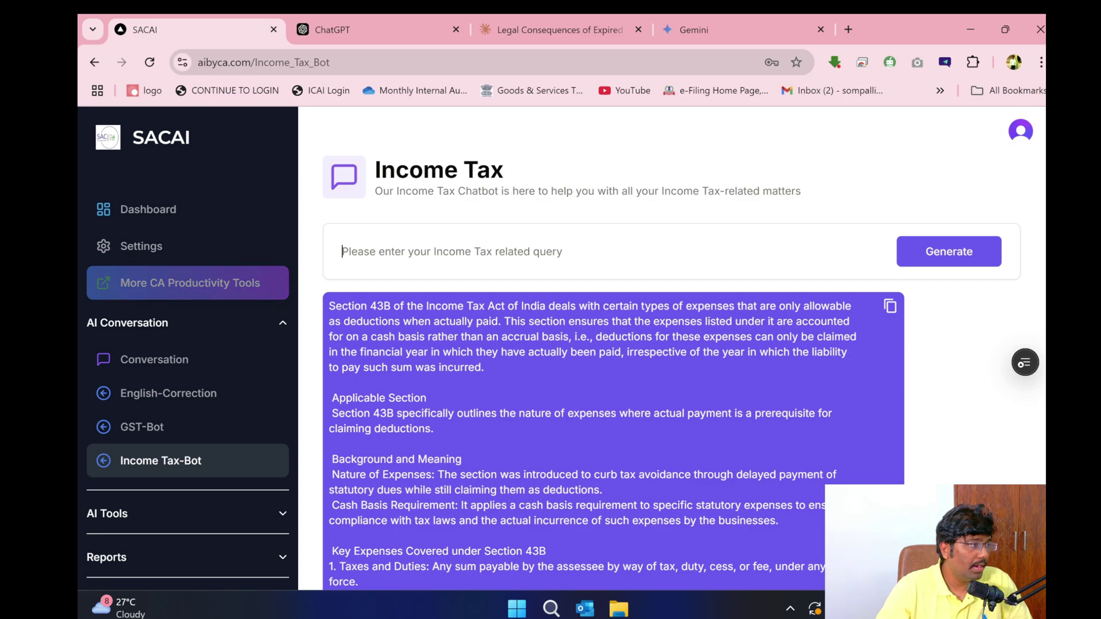
pyautogui.write('How to')
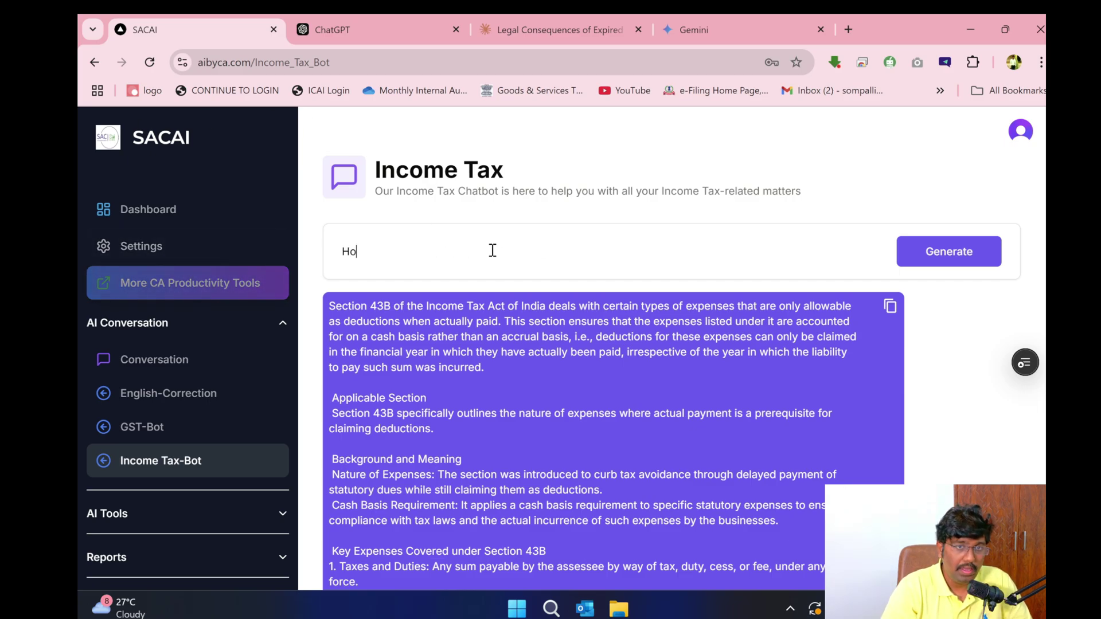
pyautogui.press('BackSpace')
pyautogui.press('BackSpace')
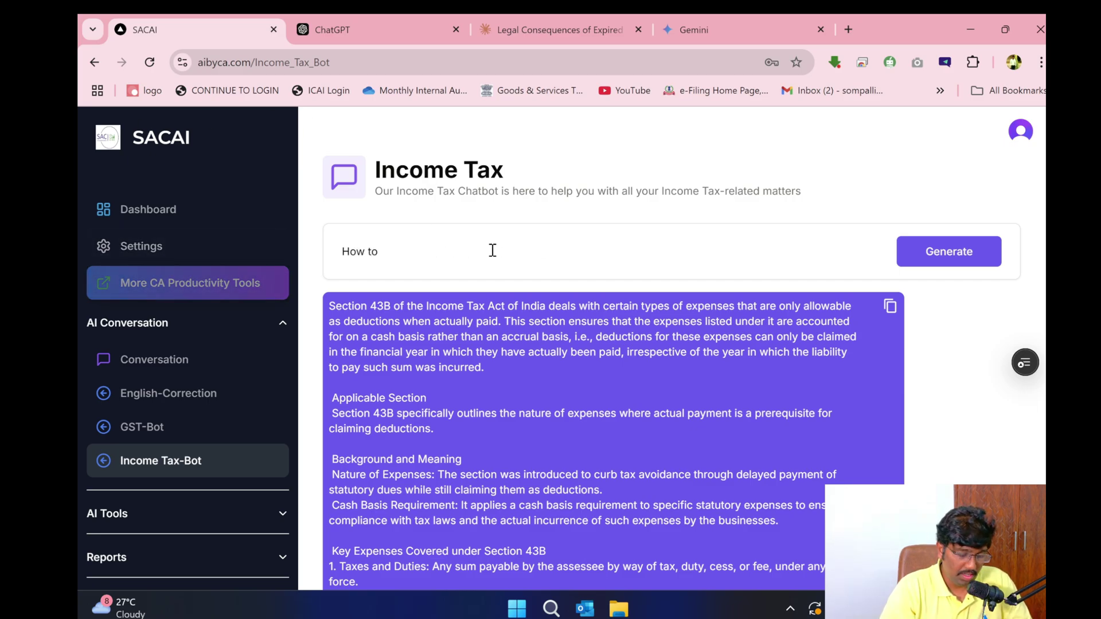
pyautogui.press('BackSpace')
pyautogui.press('BackSpace')
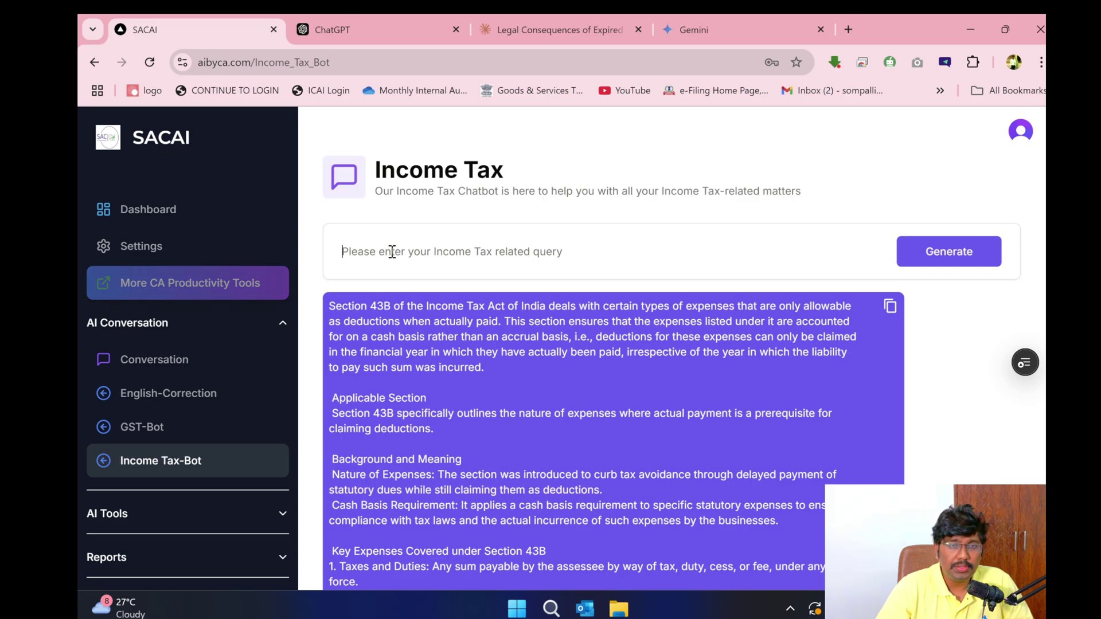
pyautogui.write('Case la')
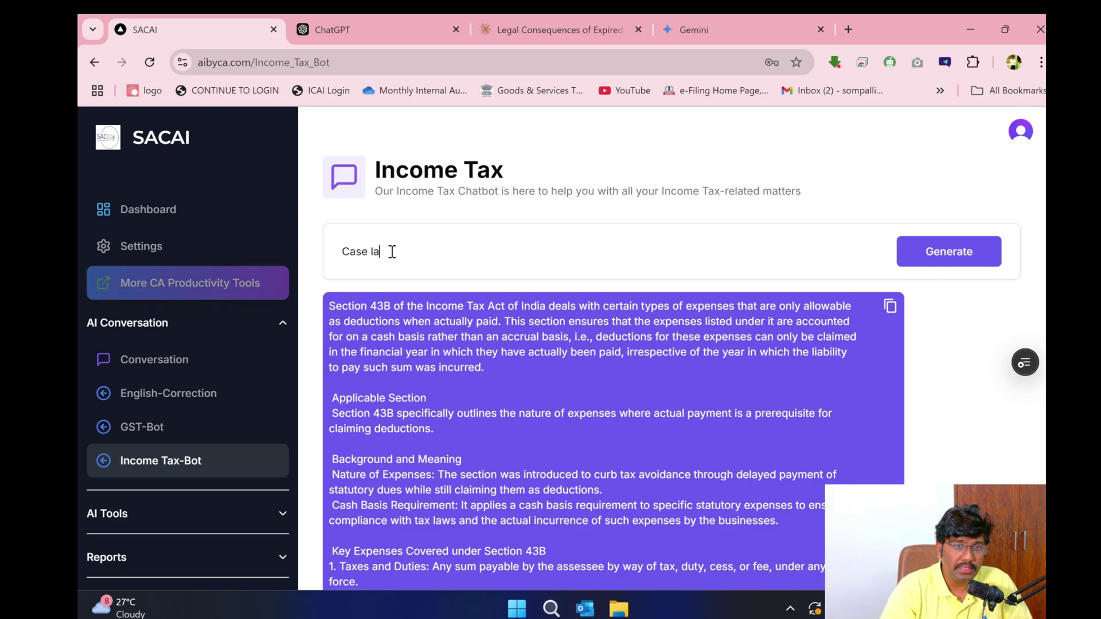
pyautogui.write('ws on S')
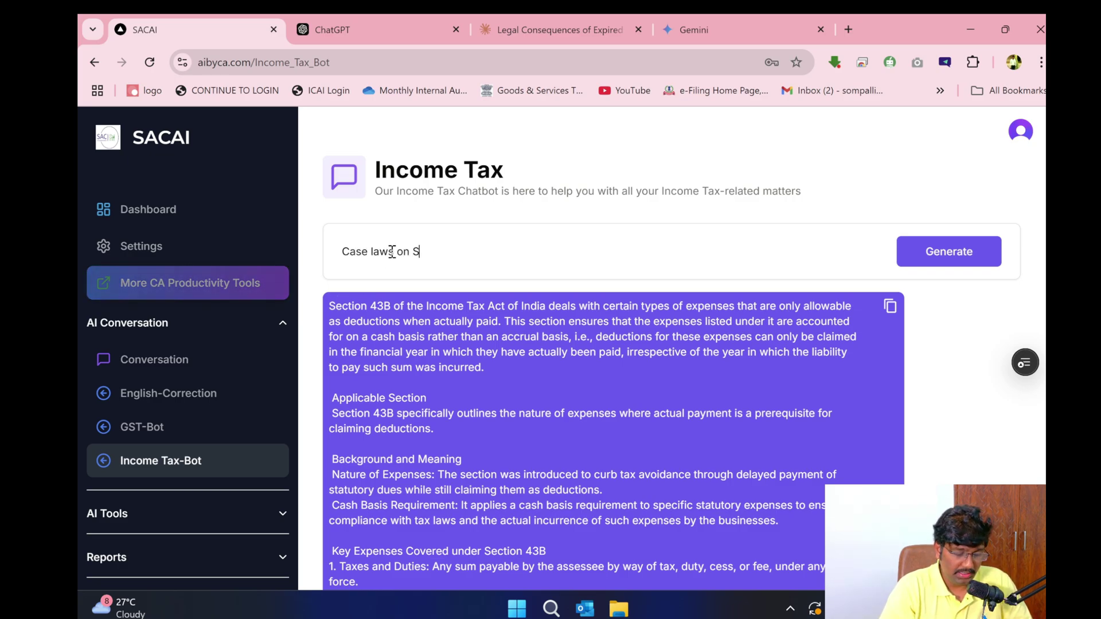
pyautogui.write('ecti')
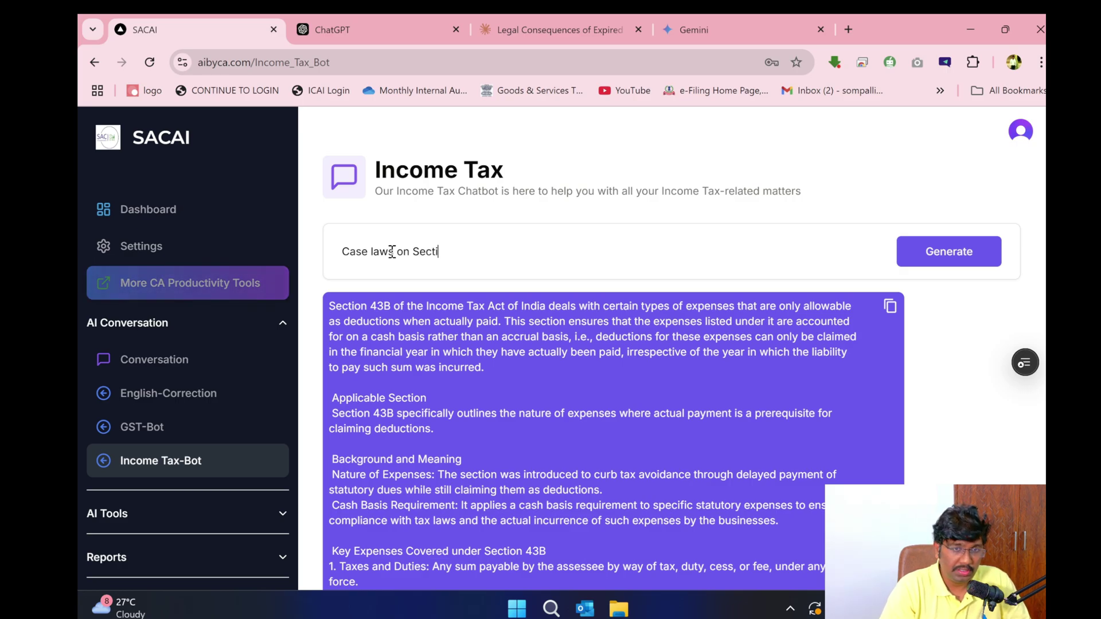
pyautogui.write('on 269SS')
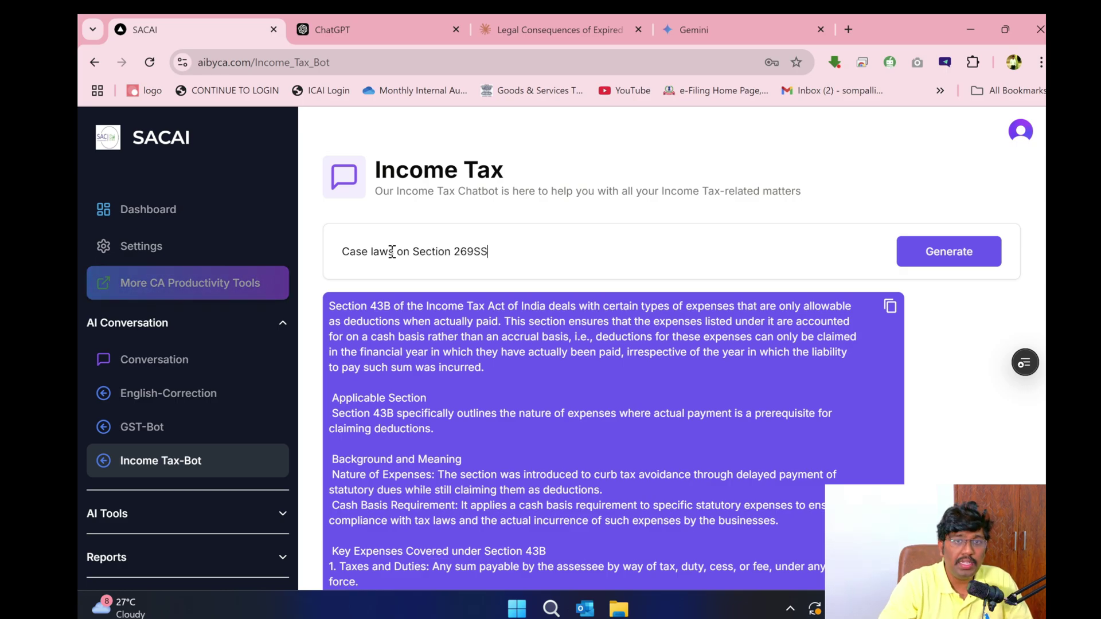
pyautogui.press('Return')
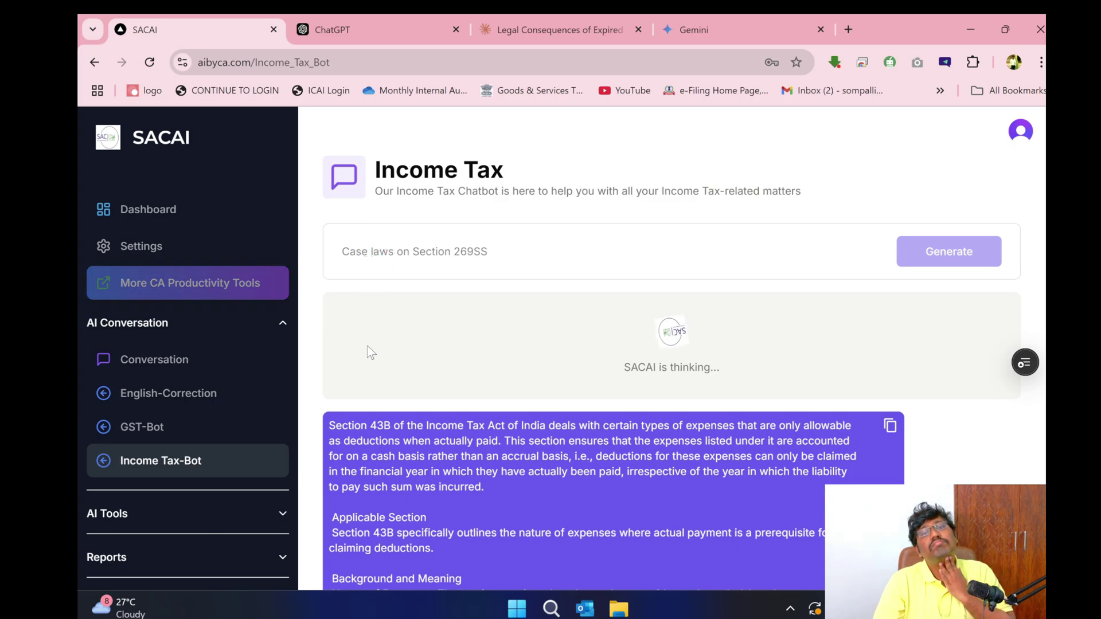
# - Copy the 269SS question, paste it into ChatGPT, Claude and Gemini, and send it to Gemini
pyautogui.tripleClick(394, 251)
pyautogui.hotkey('ctrl', 'c')
pyautogui.click(356, 29)
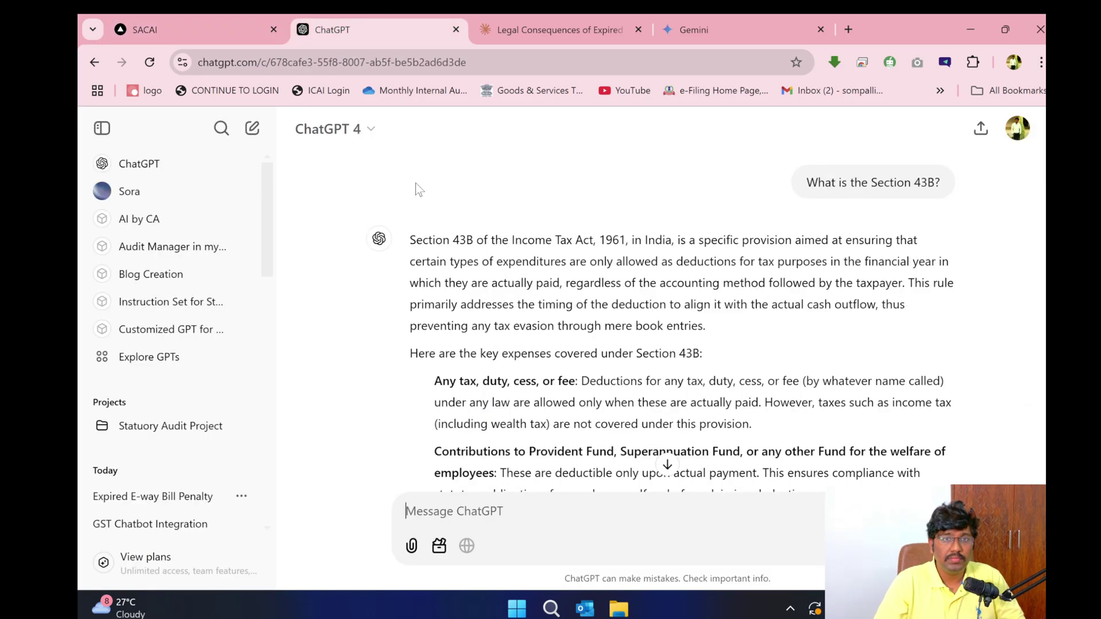
pyautogui.hotkey('ctrl', 'v')
pyautogui.click(556, 26)
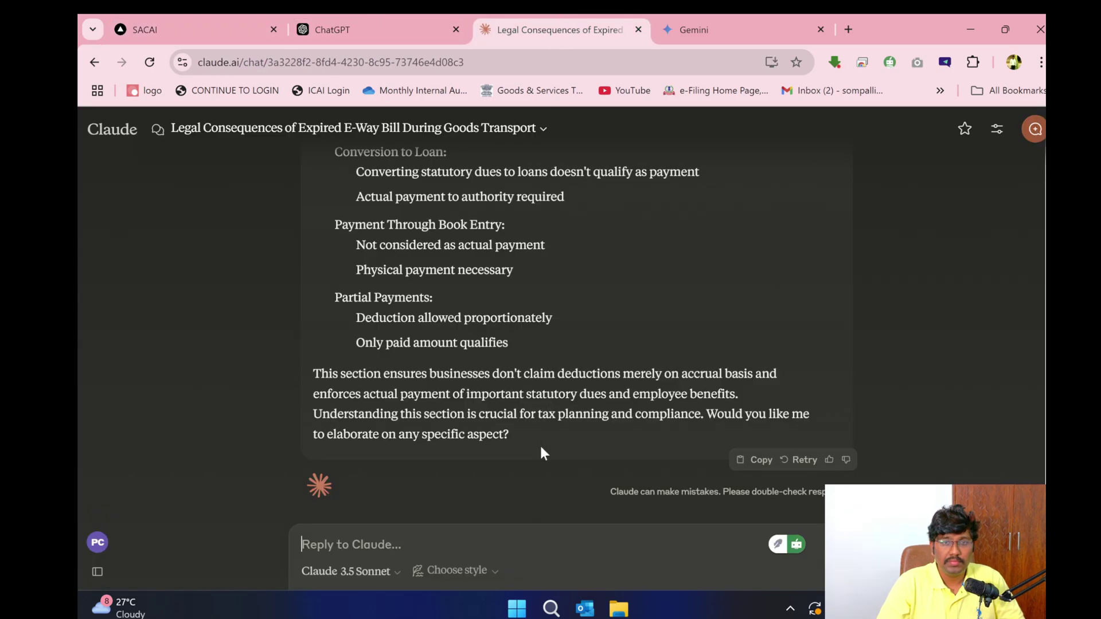
pyautogui.hotkey('ctrl', 'v')
pyautogui.click(690, 29)
pyautogui.click(544, 531)
pyautogui.hotkey('ctrl', 'v')
pyautogui.press('Return')
# - Send the pasted 269SS question in Claude and ChatGPT, then return to SACAI's answer
pyautogui.click(556, 30)
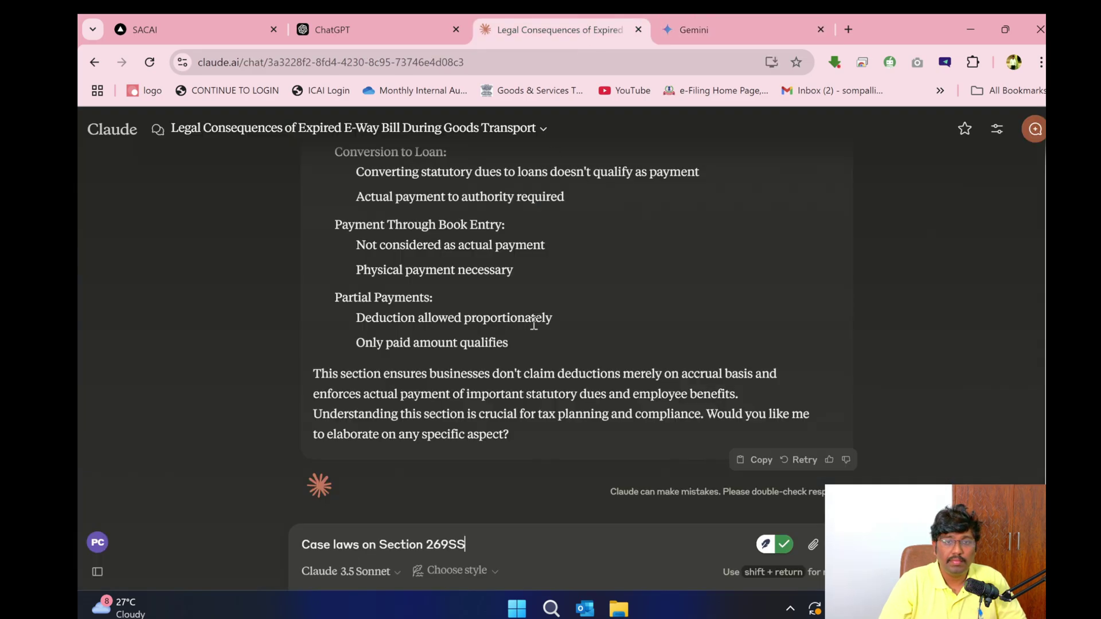
pyautogui.press('Return')
pyautogui.click(352, 29)
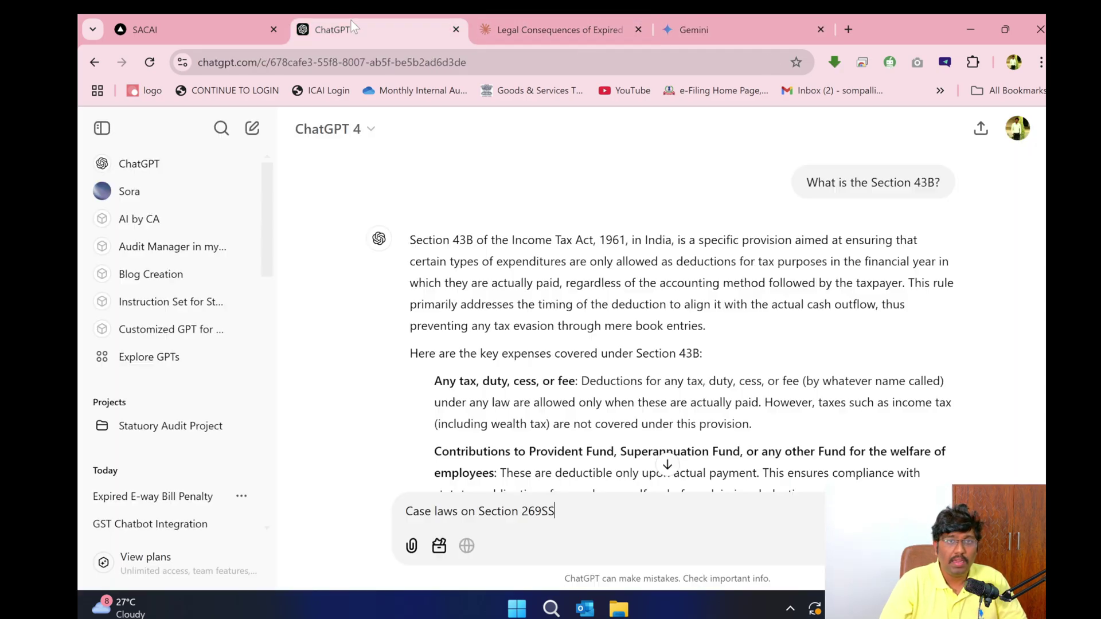
pyautogui.press('Return')
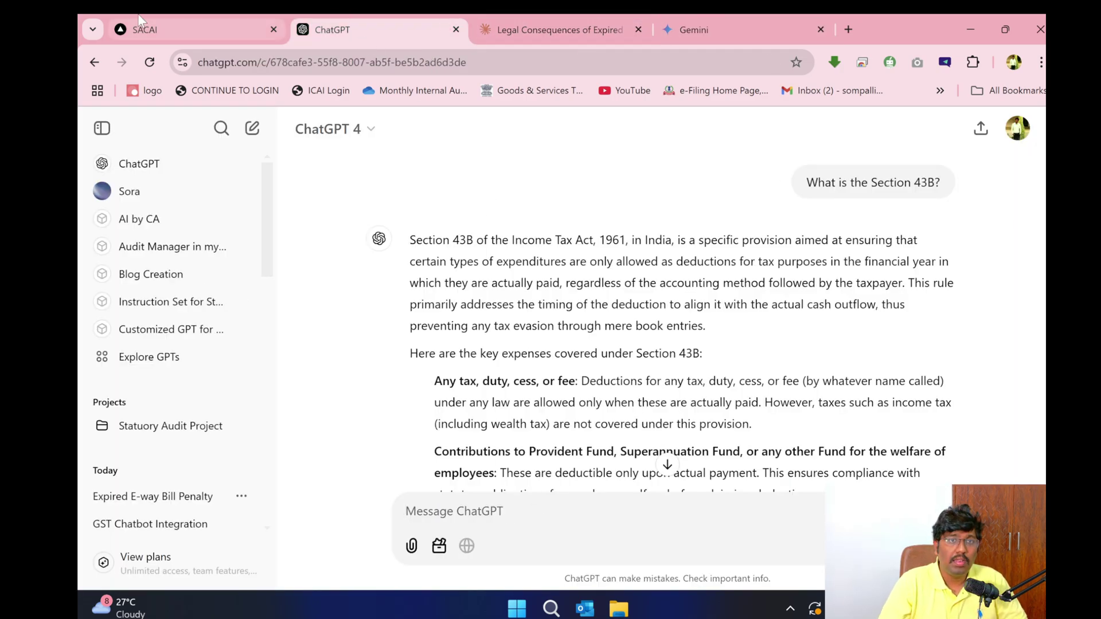
pyautogui.hotkey('ctrl', '1')
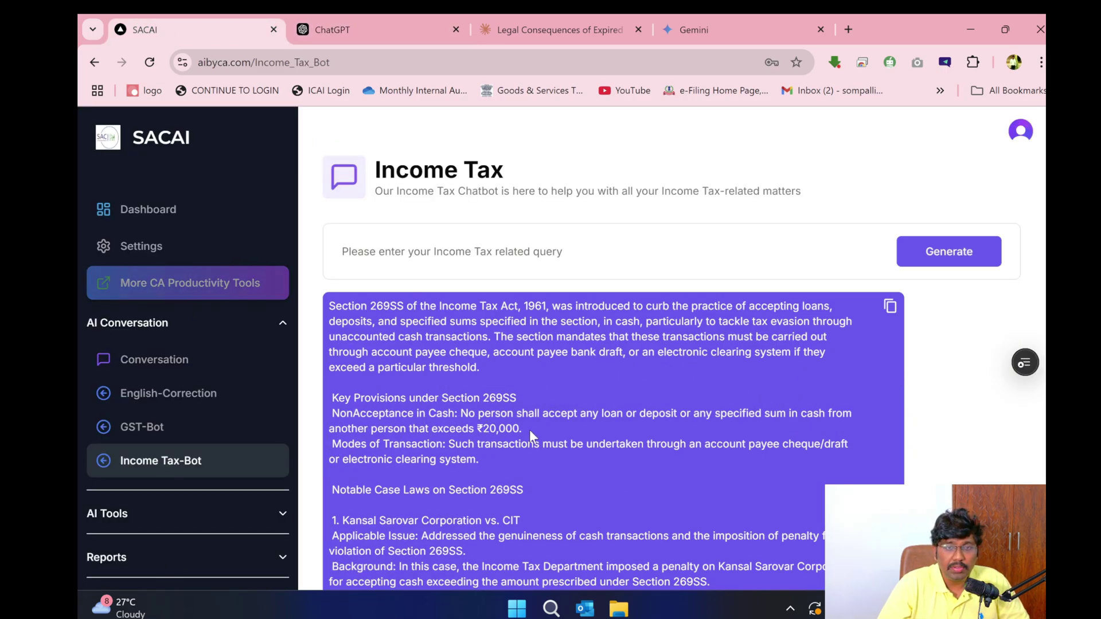
# - Highlight the Non-Acceptance in Cash provision and the Kansal Sarovar Corporation case's name, background and analysis
pyautogui.moveTo(521, 429); pyautogui.dragTo(333, 411)
pyautogui.scroll(-4, 338, 410)
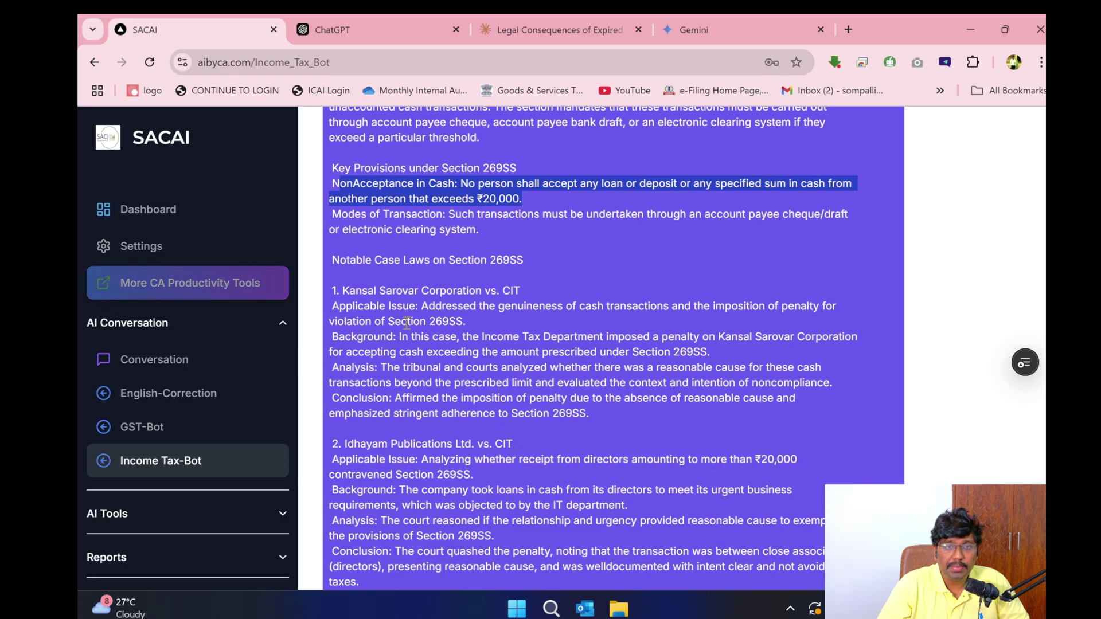
pyautogui.moveTo(342, 291); pyautogui.dragTo(518, 304)
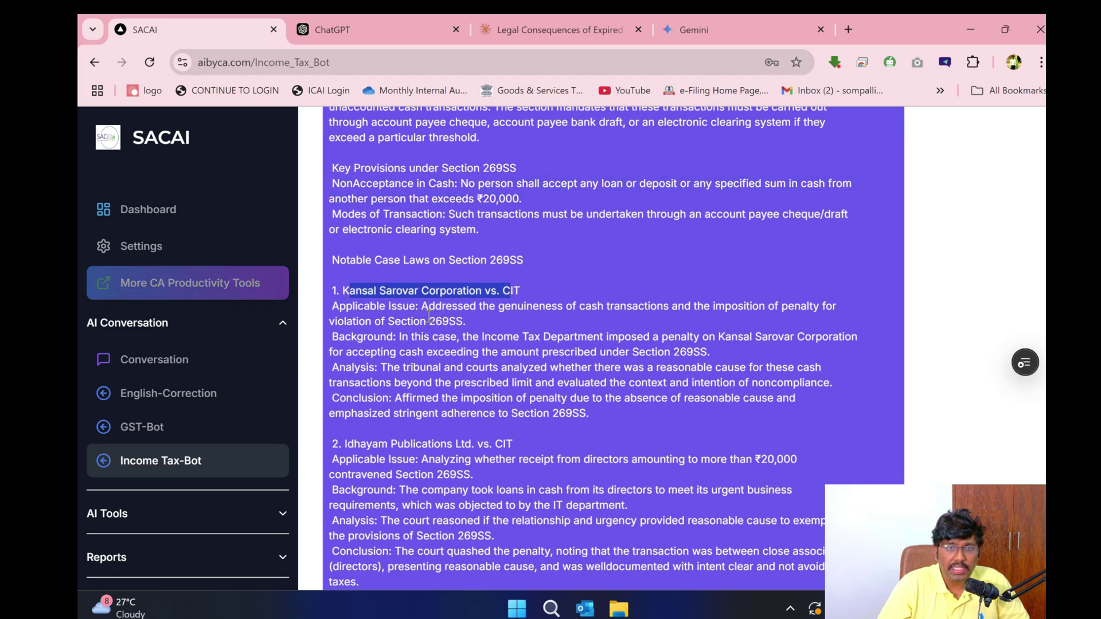
pyautogui.moveTo(399, 338); pyautogui.dragTo(736, 360)
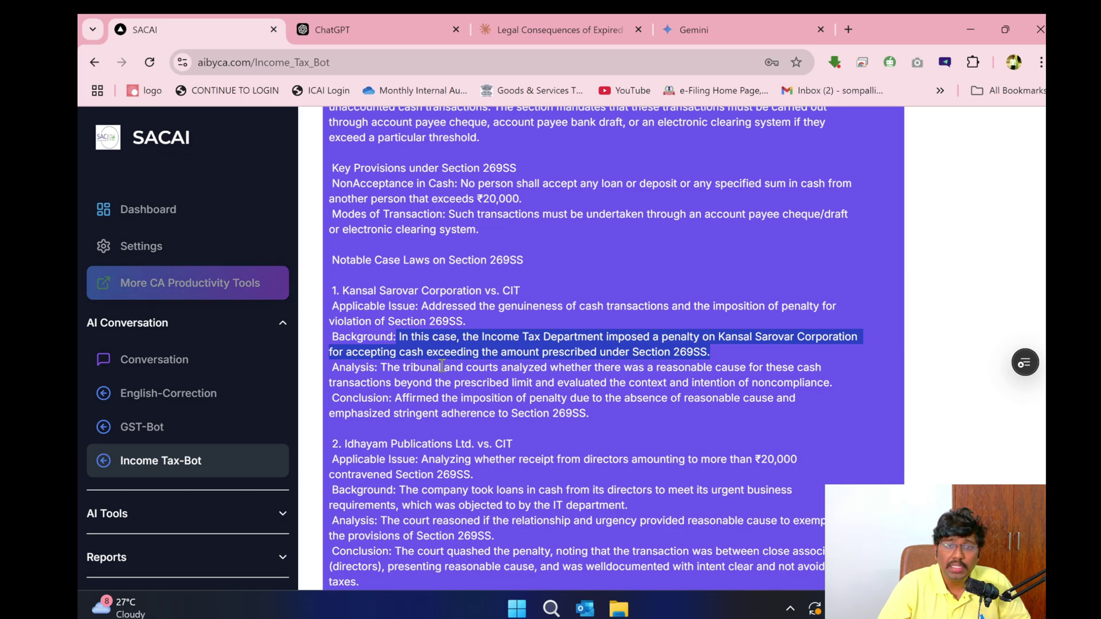
pyautogui.tripleClick(442, 366)
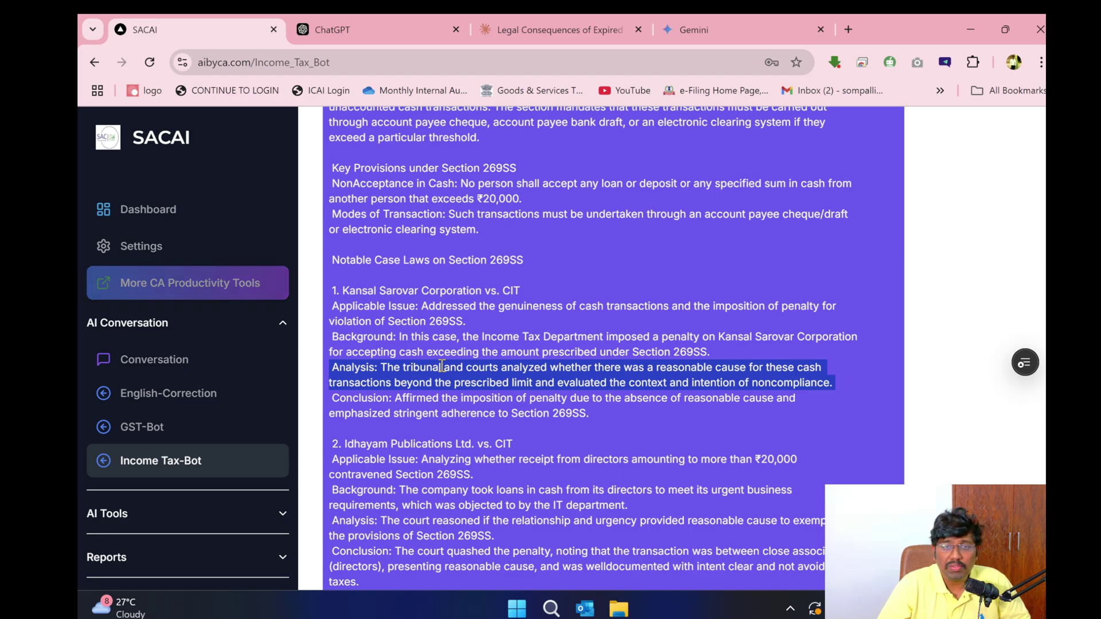
pyautogui.scroll(-4, 453, 307)
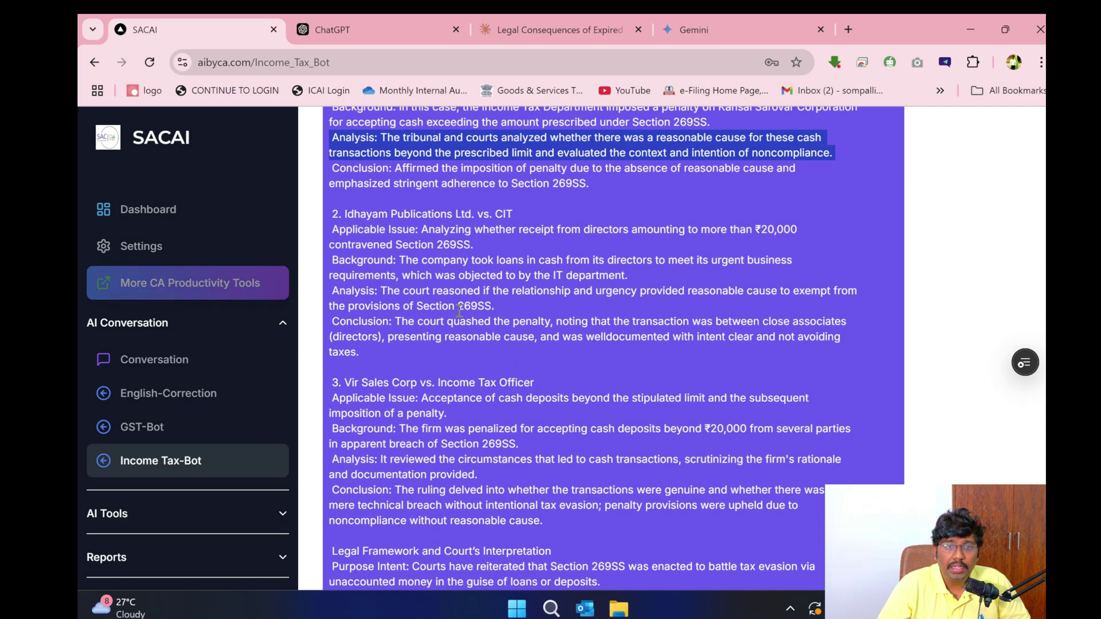
pyautogui.scroll(-4, 453, 307)
# - Review ChatGPT's Section 269SS answer, highlighting its CIT vs. Triumph International Finance case
pyautogui.click(352, 40)
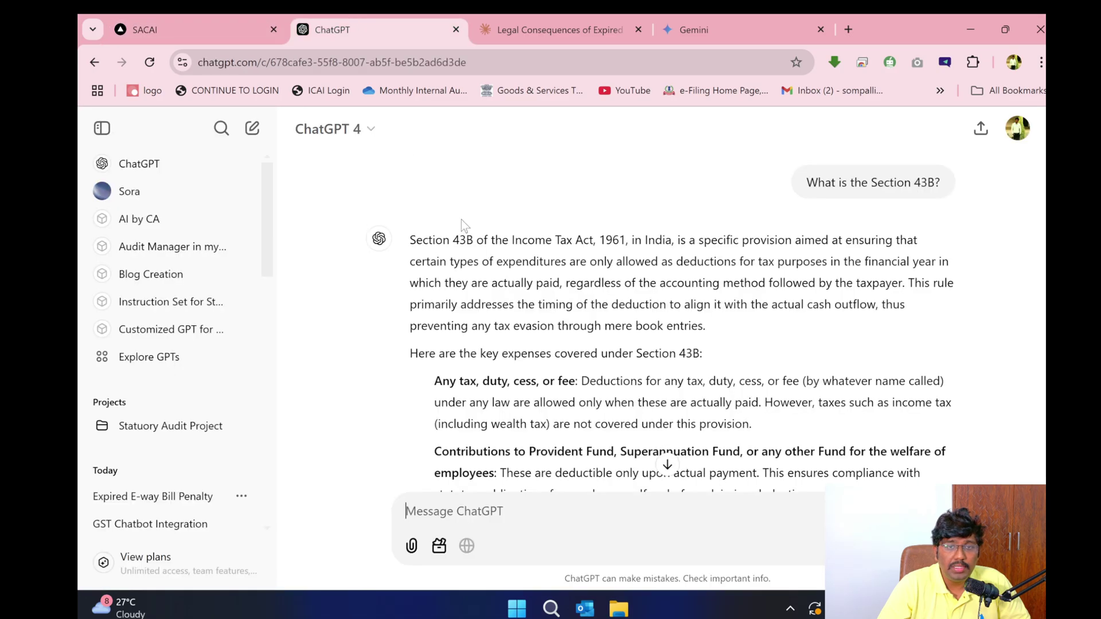
pyautogui.scroll(10, 510, 332)
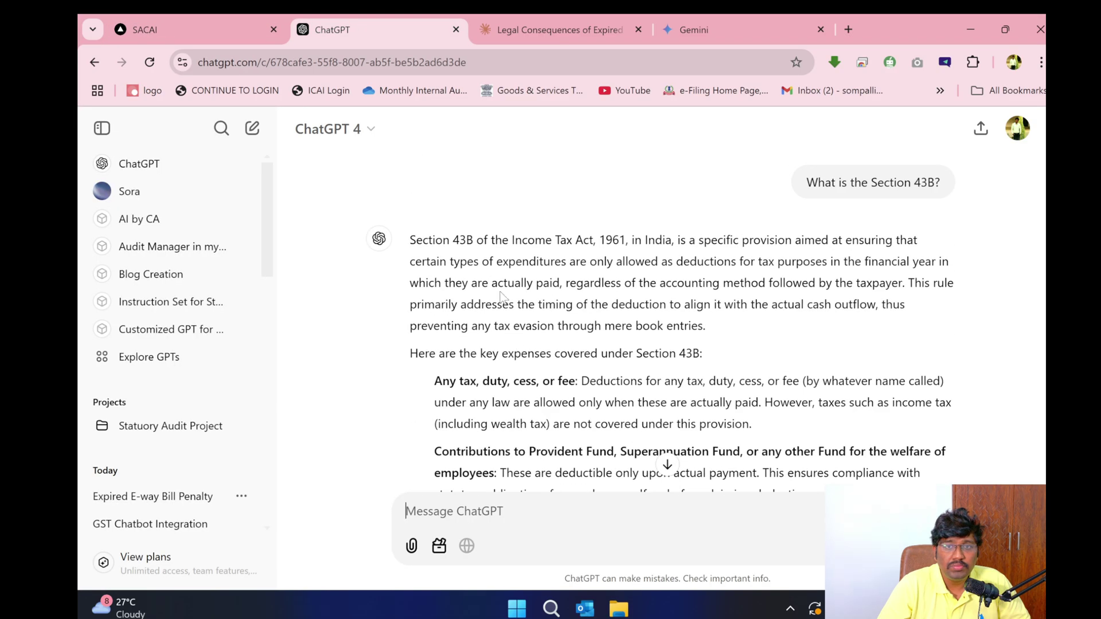
pyautogui.scroll(-15, 518, 373)
pyautogui.scroll(6, 519, 372)
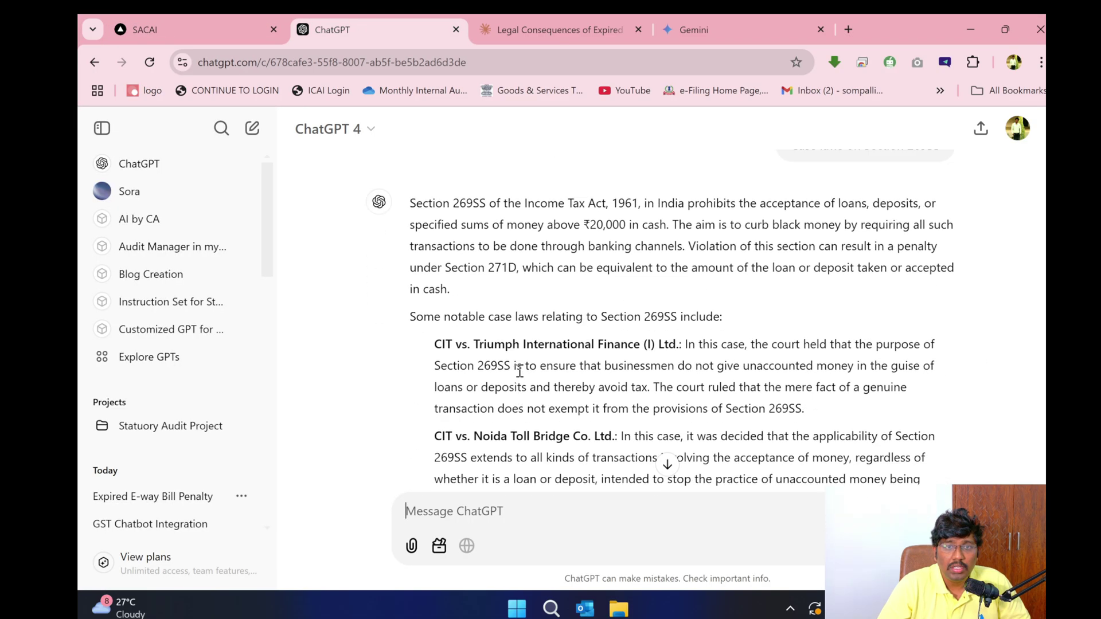
pyautogui.moveTo(434, 344); pyautogui.dragTo(668, 366)
pyautogui.scroll(-5, 633, 390)
pyautogui.scroll(-4, 516, 333)
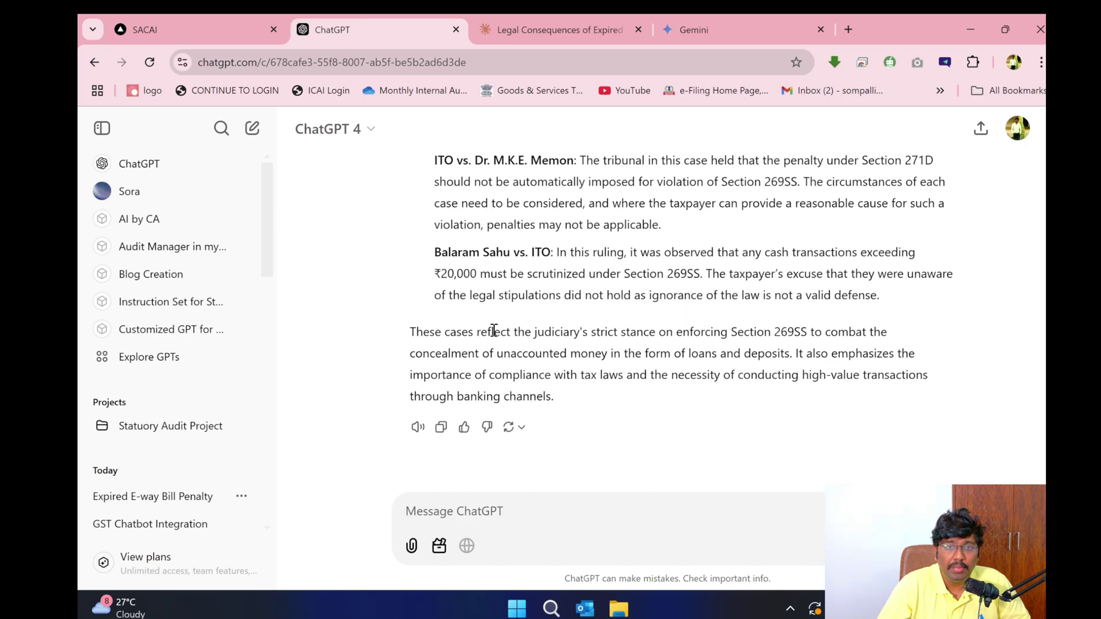
# - Look over Claude's answer on Section 269SS case laws for comparison
pyautogui.click(602, 17)
pyautogui.scroll(-4, 528, 386)
pyautogui.scroll(8, 528, 386)
pyautogui.scroll(5, 528, 392)
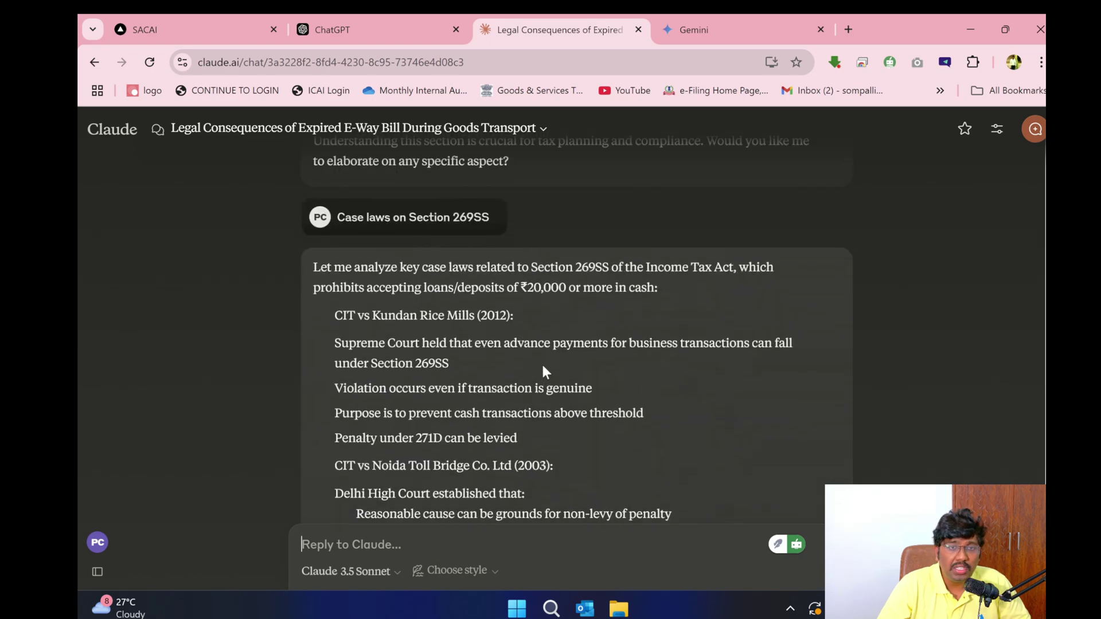
# - Scan Gemini's Section 269SS answer, then return to the SACAI Income Tax bot
pyautogui.click(687, 17)
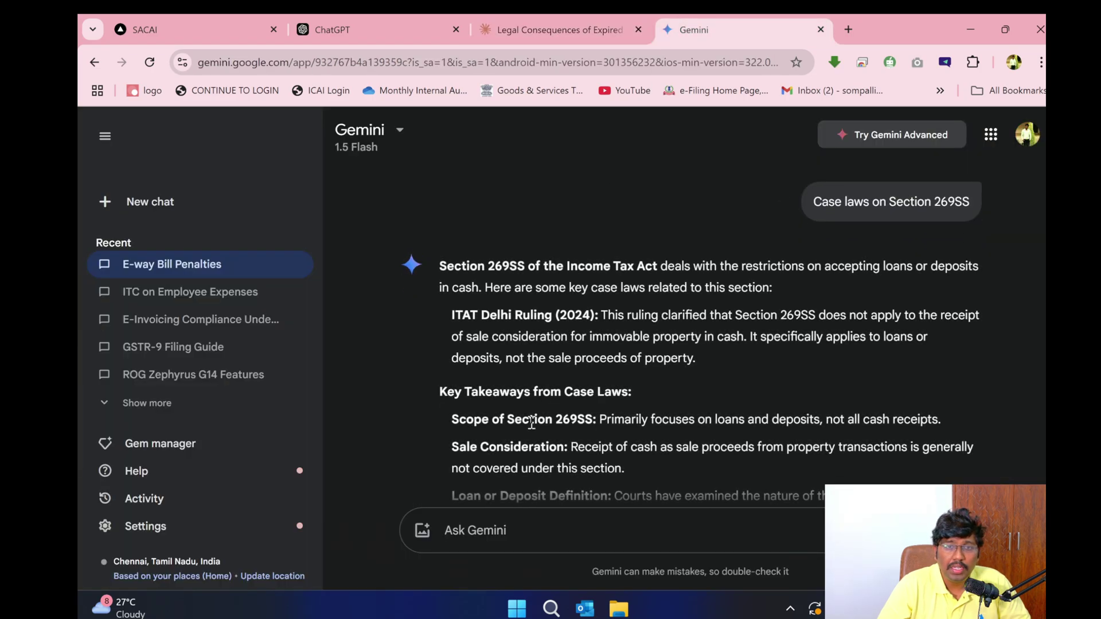
pyautogui.scroll(-5, 532, 427)
pyautogui.scroll(5, 532, 427)
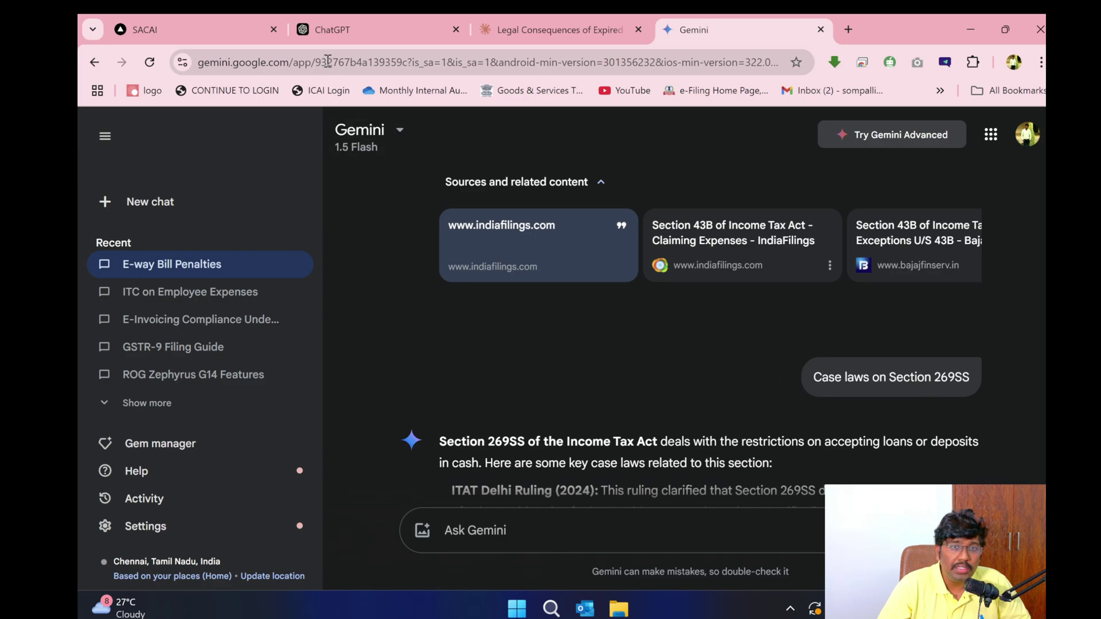
pyautogui.click(367, 29)
pyautogui.click(204, 30)
# - Scroll through the Income Tax bot's Section 43B and 269SS answers back to the top
pyautogui.scroll(-8, 563, 294)
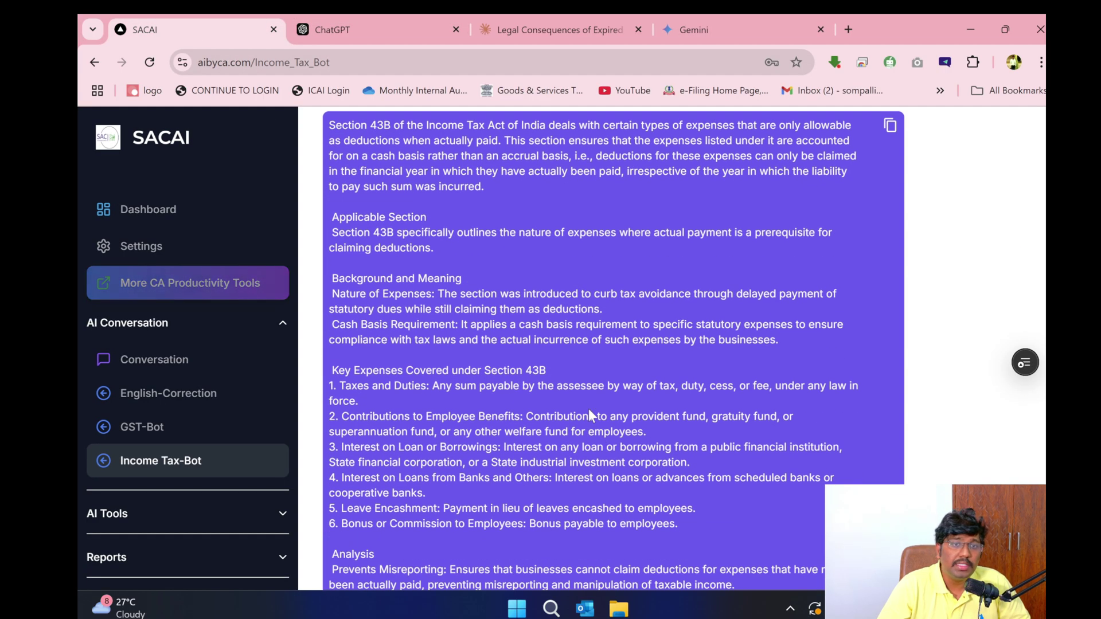
pyautogui.scroll(10, 456, 397)
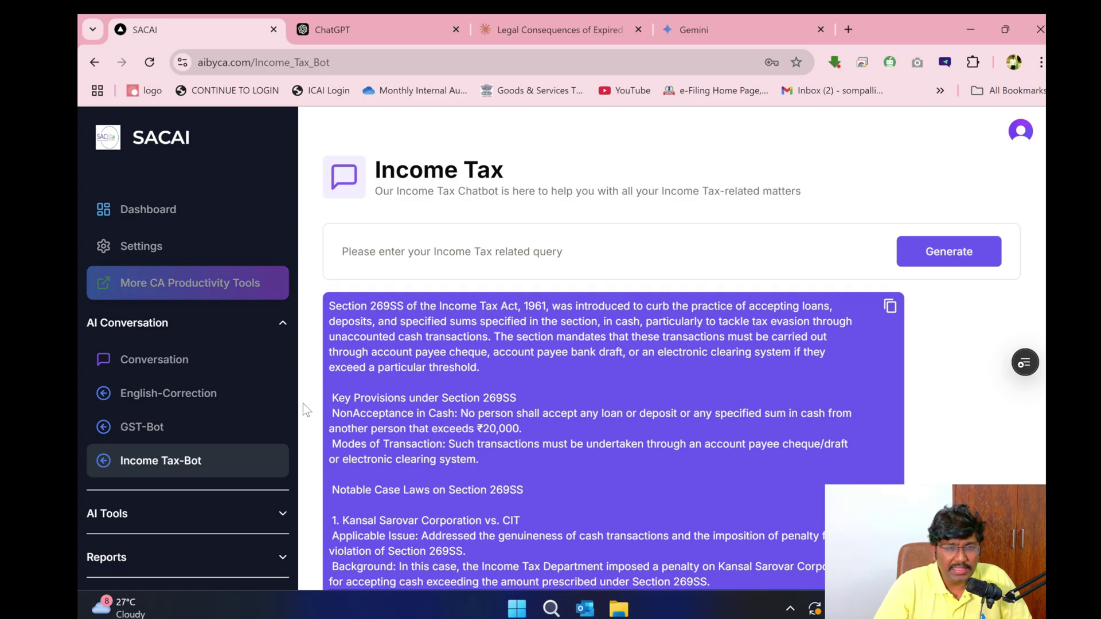
pyautogui.scroll(-10, 511, 376)
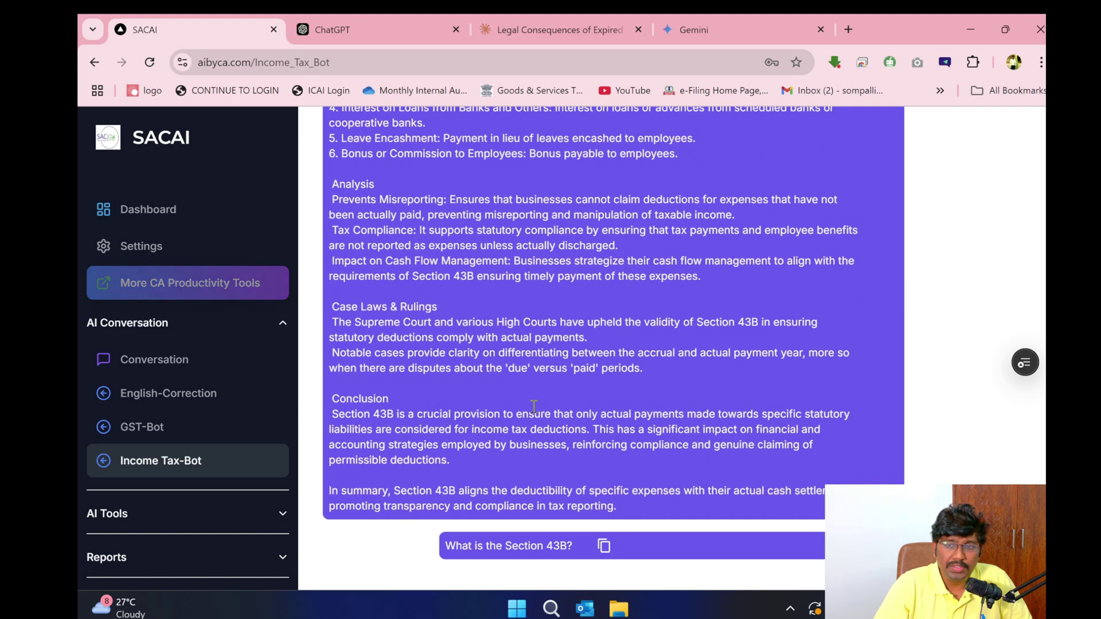
pyautogui.scroll(5, 526, 411)
pyautogui.scroll(10, 525, 411)
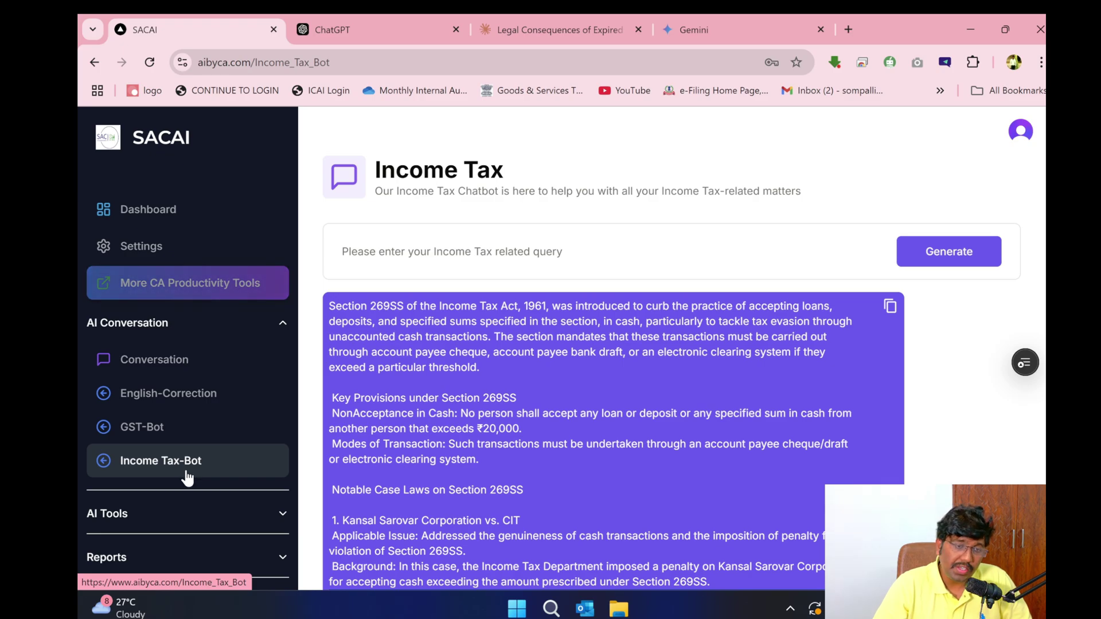
# - Expand the AI Tools sidebar section and cycle through the open windows
pyautogui.click(238, 521)
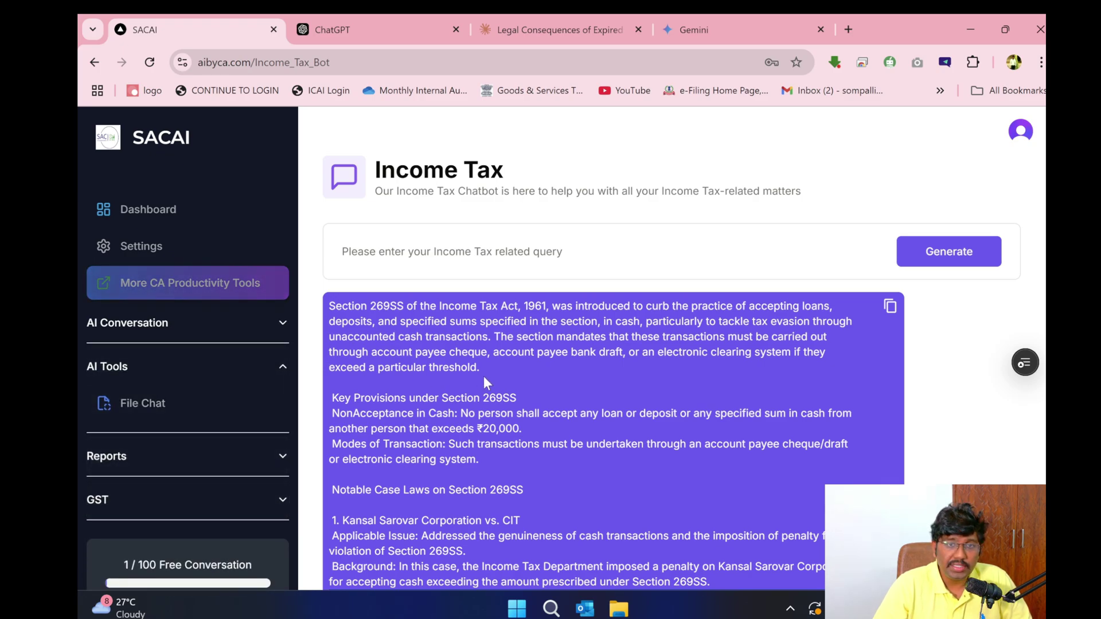
pyautogui.hotkey('alt', 'Tab')
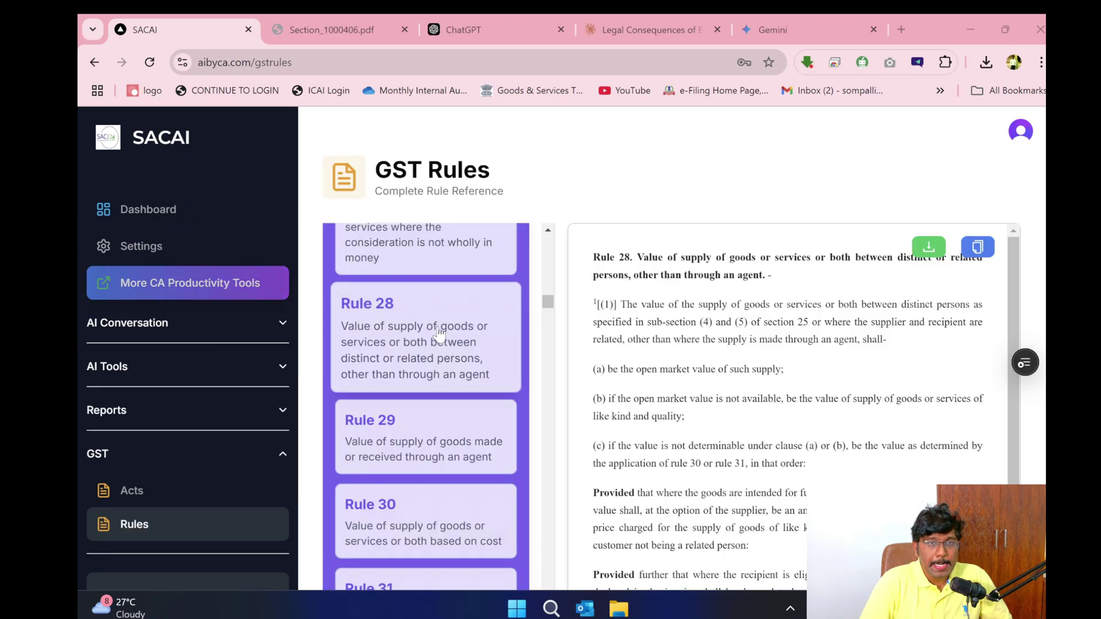
pyautogui.hotkey('alt', 'Tab')
pyautogui.press('Tab')
pyautogui.press('Tab')
pyautogui.press('Tab')
pyautogui.press('Escape')
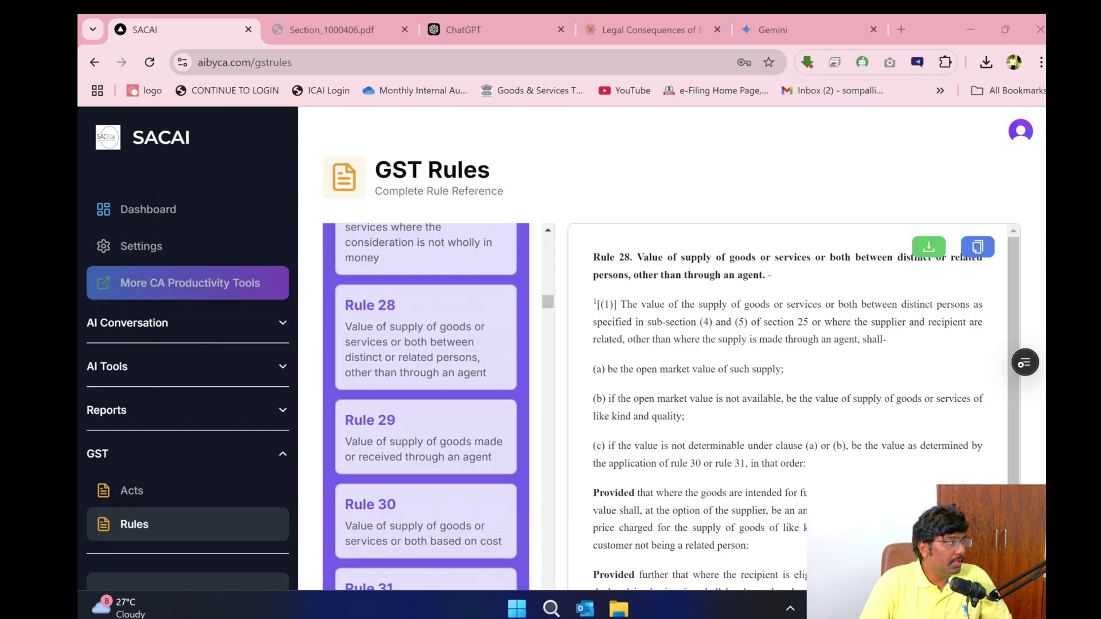
pyautogui.hotkey('alt', 'Tab')
pyautogui.press('Escape')
# - Open English-Correction from the AI Conversation section and place the cursor in its prompt box
pyautogui.click(196, 322)
pyautogui.click(196, 401)
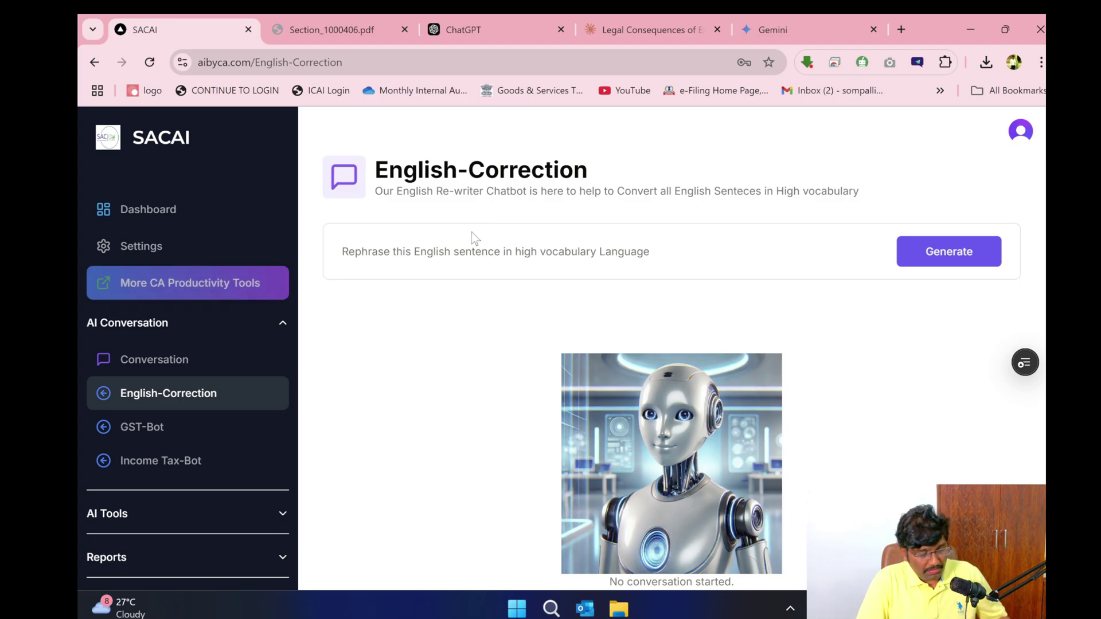
pyautogui.hotkey('alt', 'Tab')
pyautogui.hotkey('alt', 'Tab')
pyautogui.hotkey('alt', 'Tab')
pyautogui.hotkey('alt', 'Tab')
pyautogui.press('Escape')
pyautogui.click(534, 256)
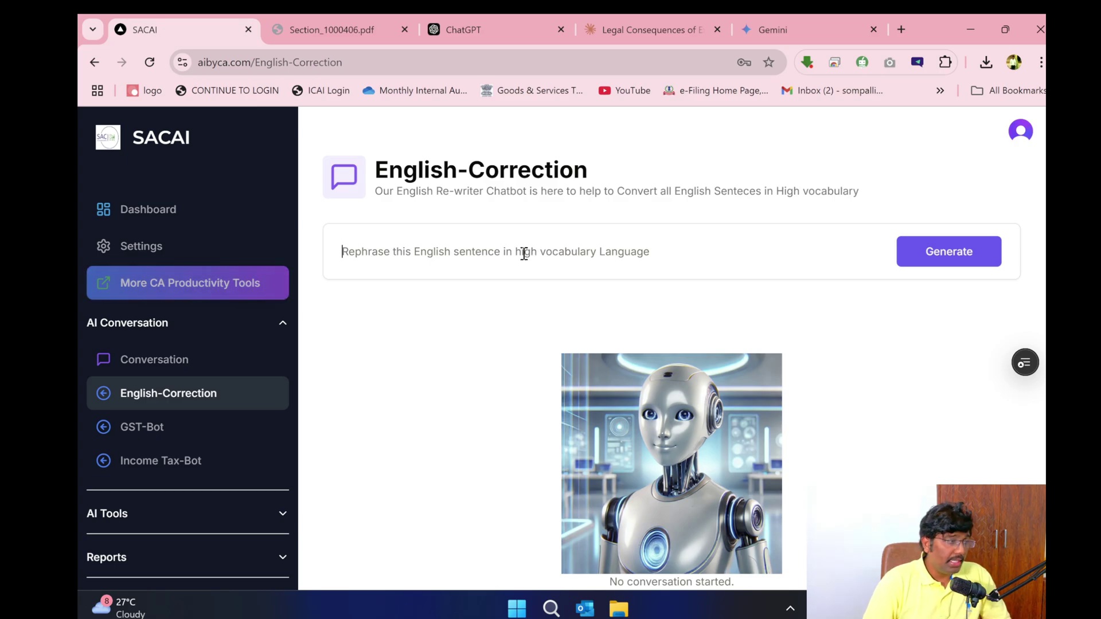
# - Submit 'We need to Complete the project before the deadline' for rephrasing
pyautogui.write('We nee')
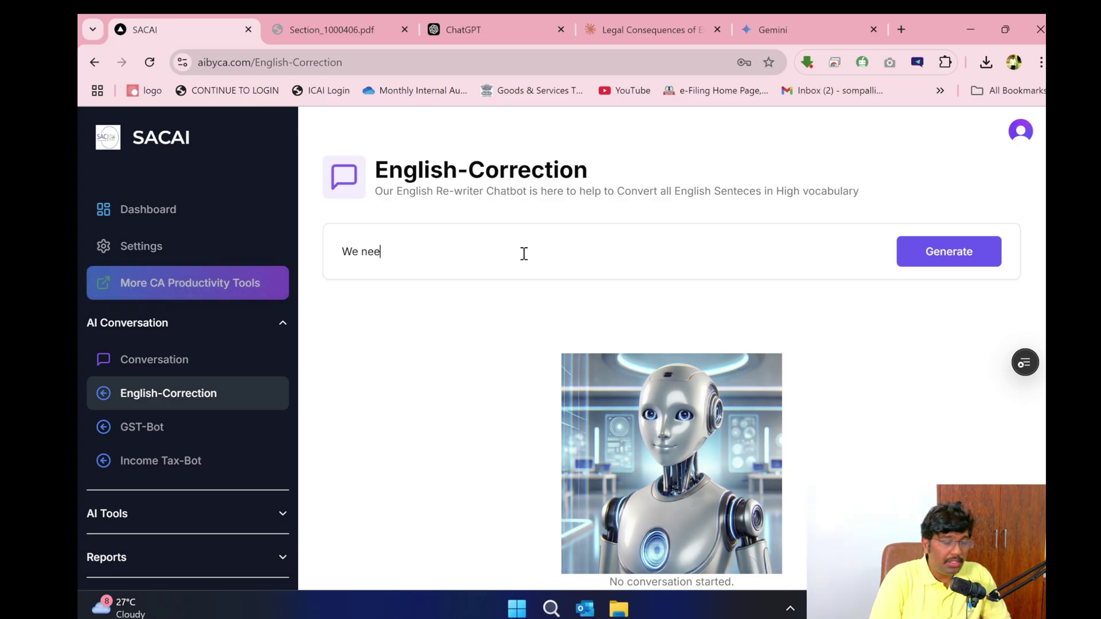
pyautogui.write('d to Complete t')
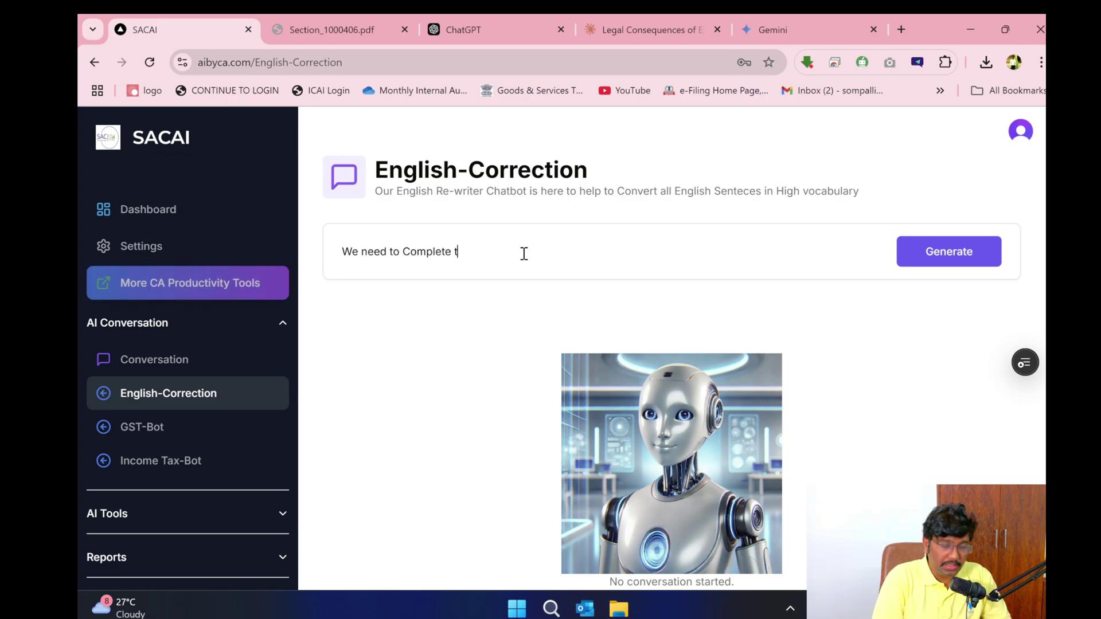
pyautogui.write('jehe project before the ')
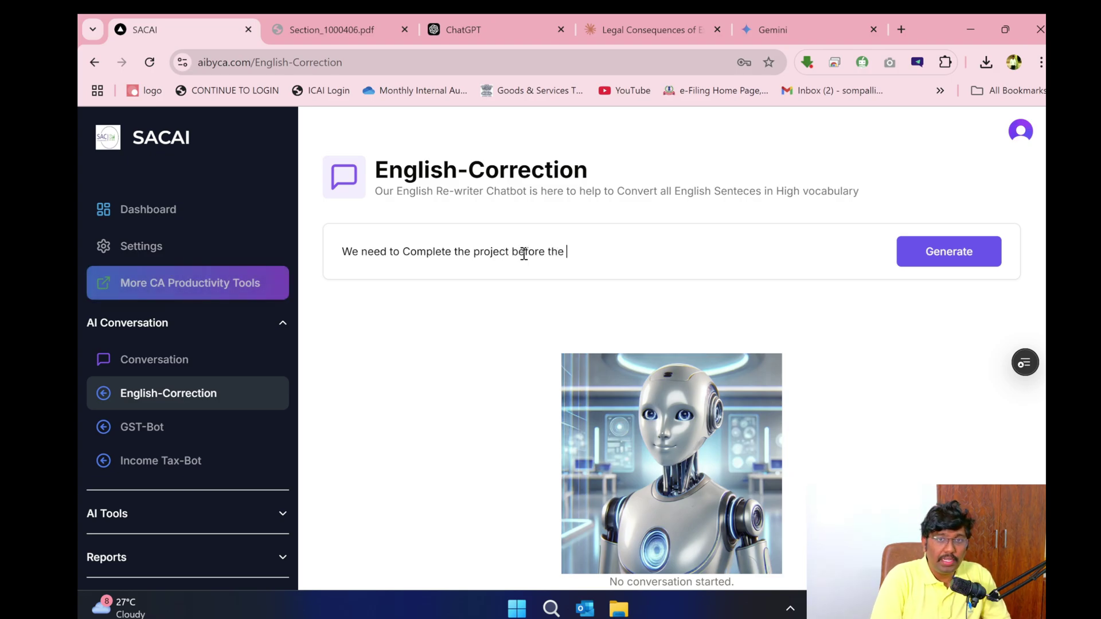
pyautogui.write('deadline')
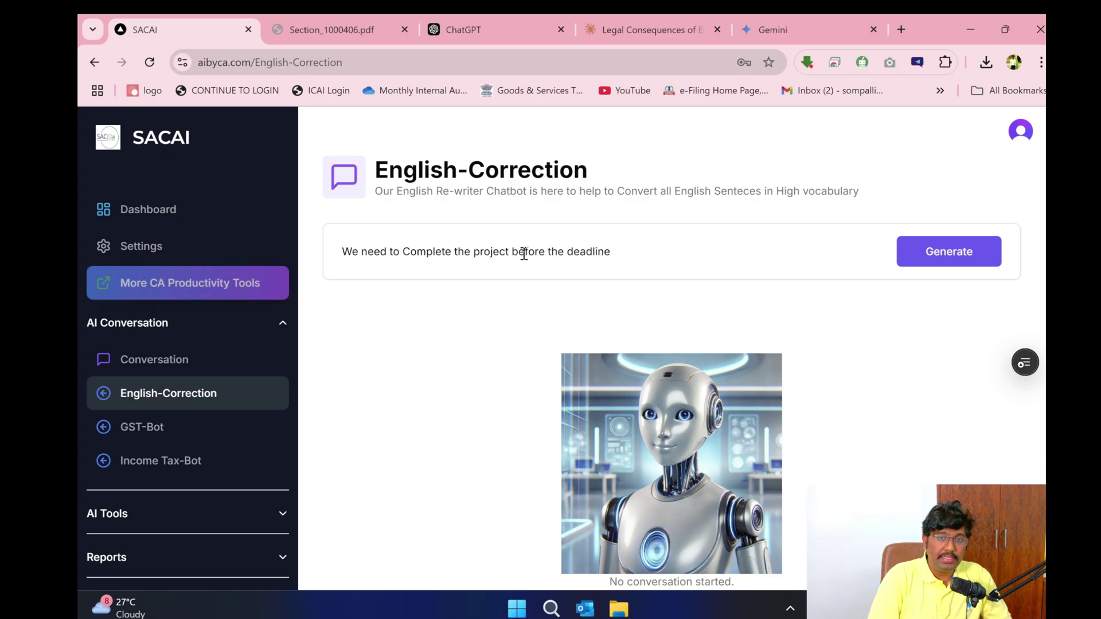
pyautogui.press('Return')
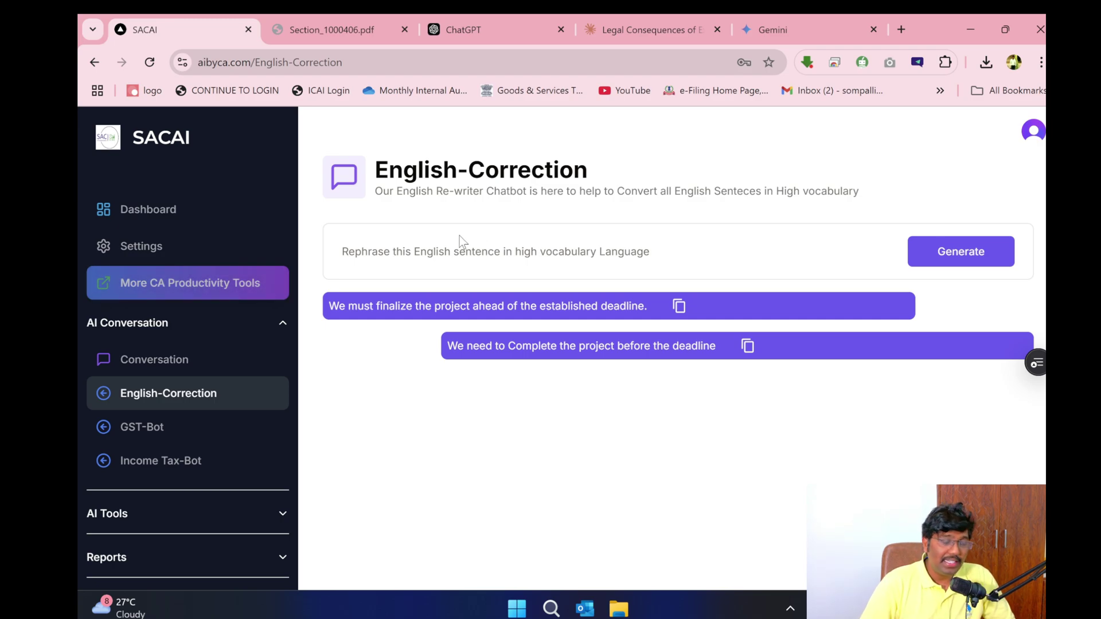
pyautogui.click(463, 253)
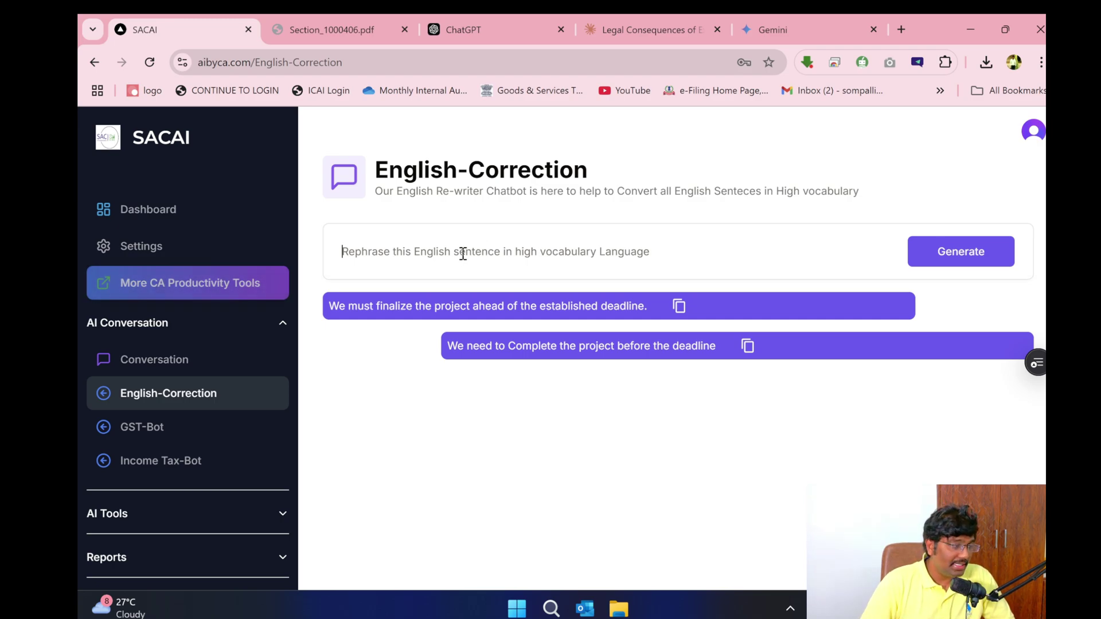
# - Rephrase 'Please let me know if you have any questions' and select the rewritten reply
pyautogui.write('P')
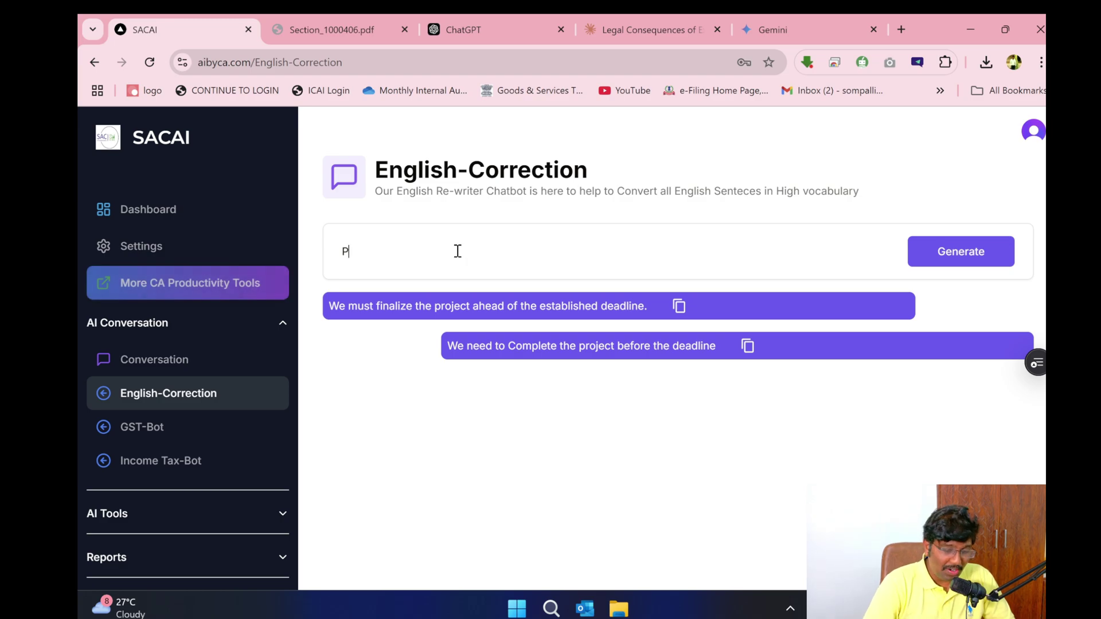
pyautogui.write('lease let me kn')
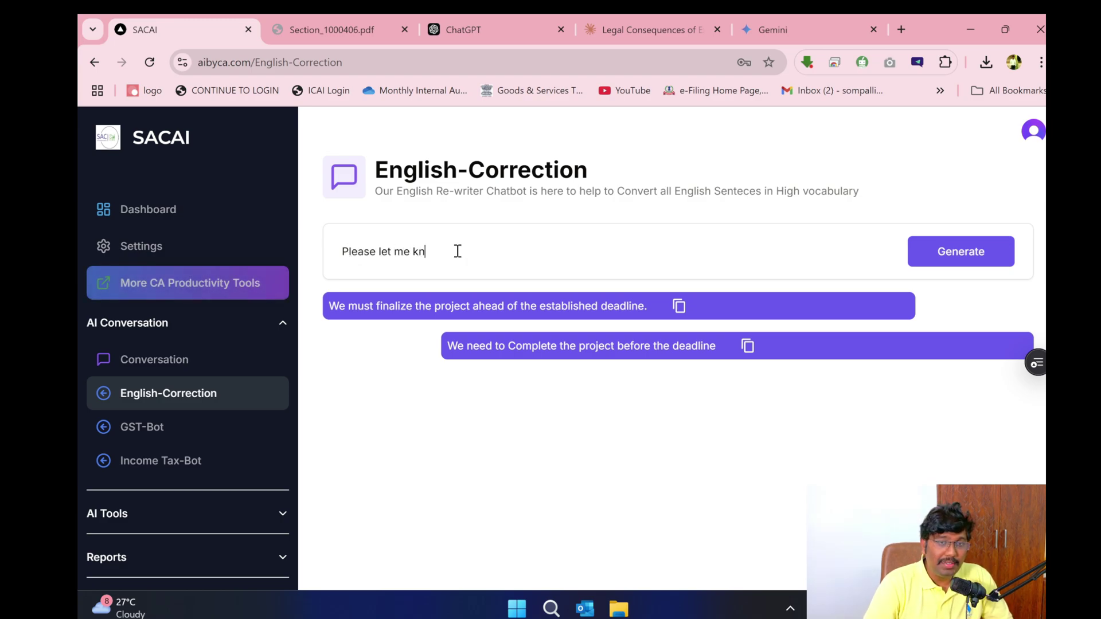
pyautogui.write('ow if you have any questions')
pyautogui.press('Return')
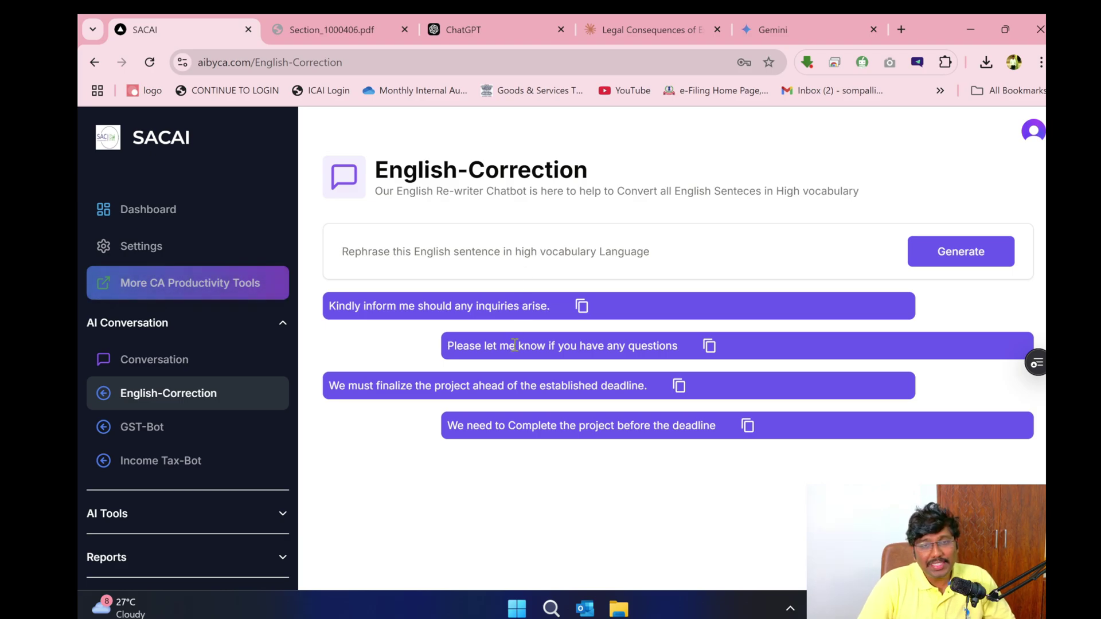
pyautogui.tripleClick(458, 306)
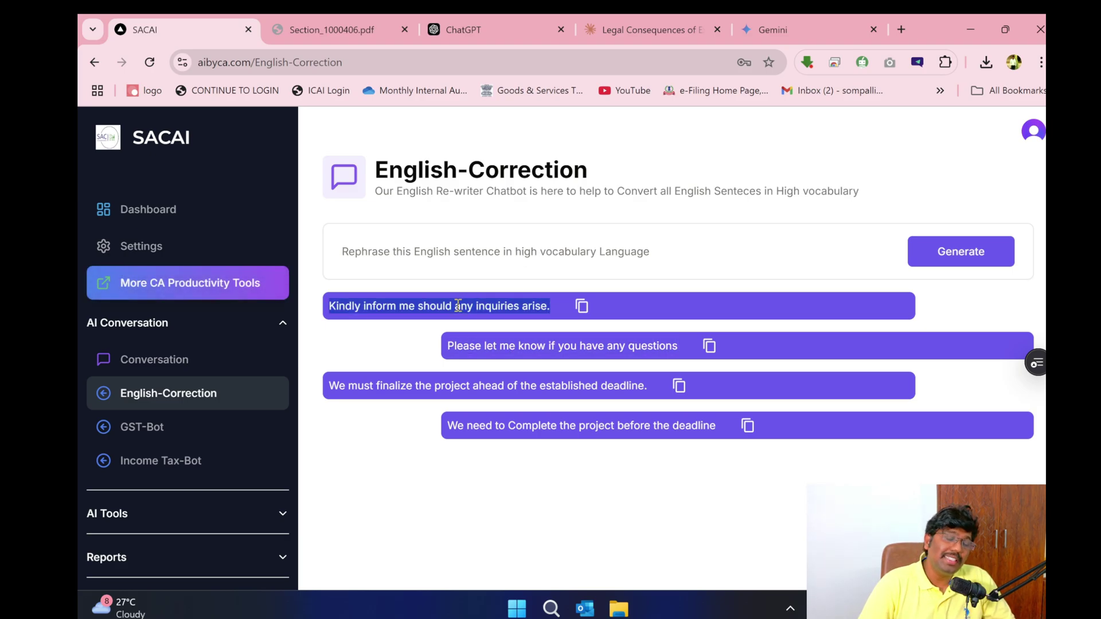
pyautogui.click(475, 260)
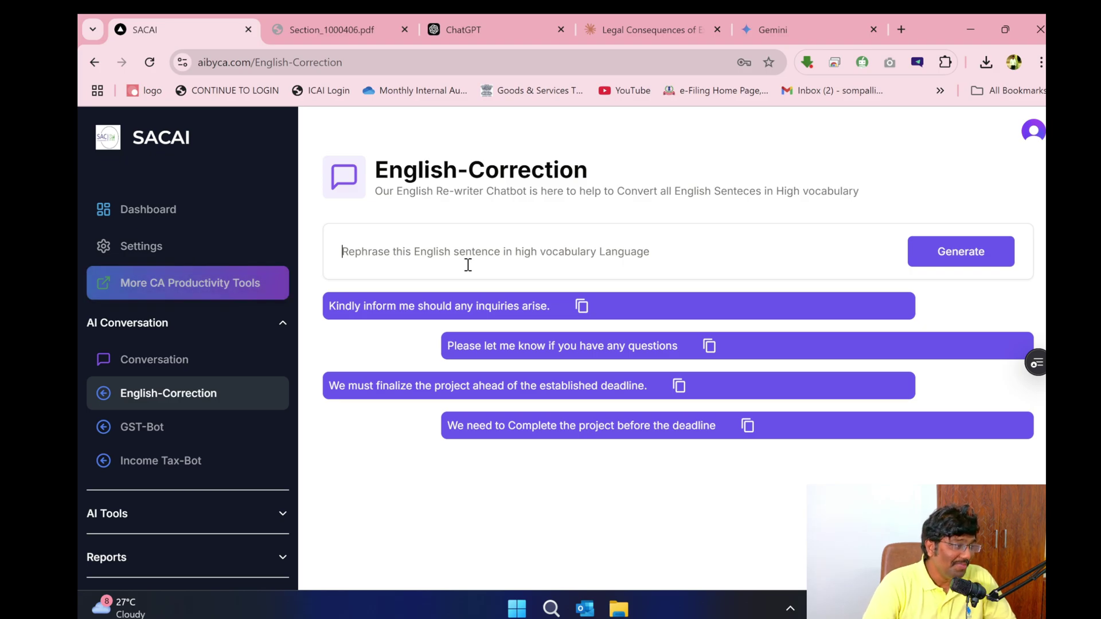
# - Rephrase 'The company is planning to expand its operations' and copy the rewritten sentence
pyautogui.write('The company')
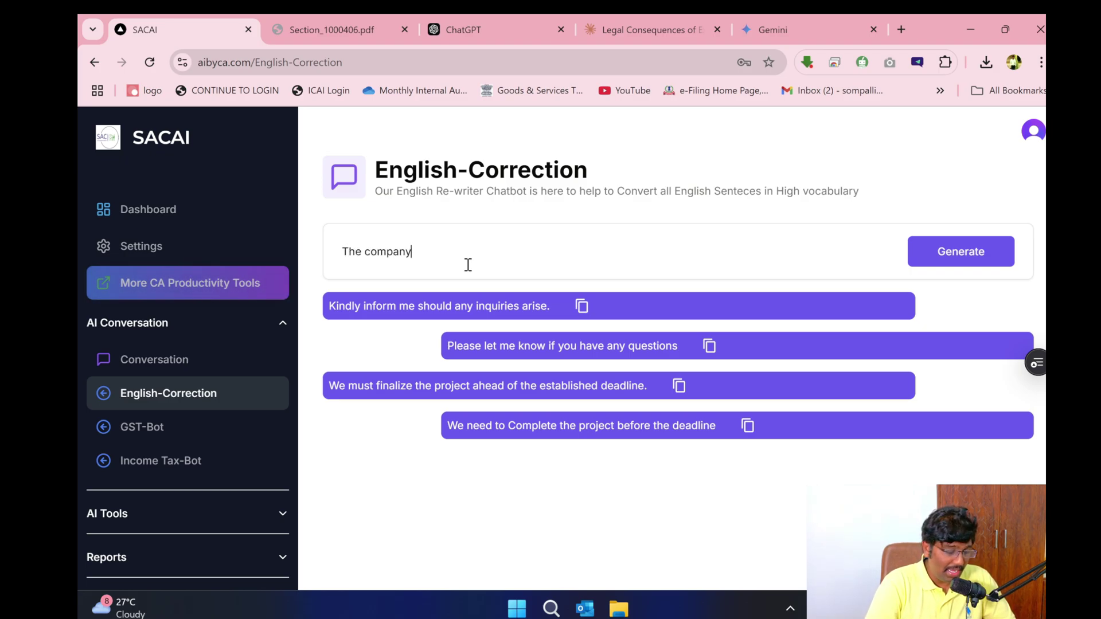
pyautogui.write(' is planning to expand ')
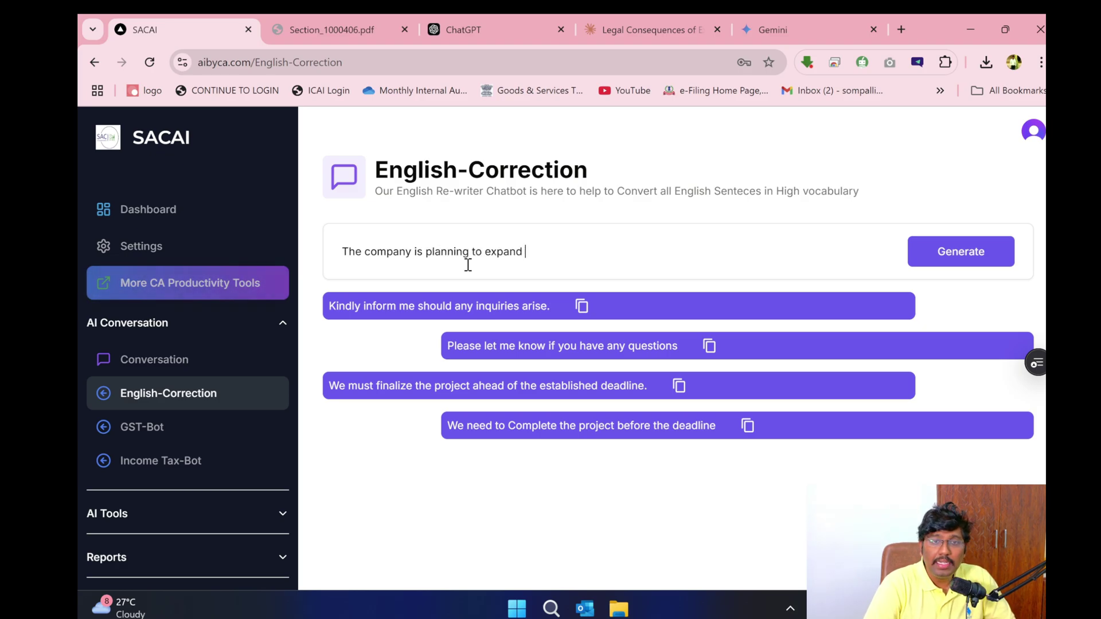
pyautogui.write('its operatiosn')
pyautogui.press('Return')
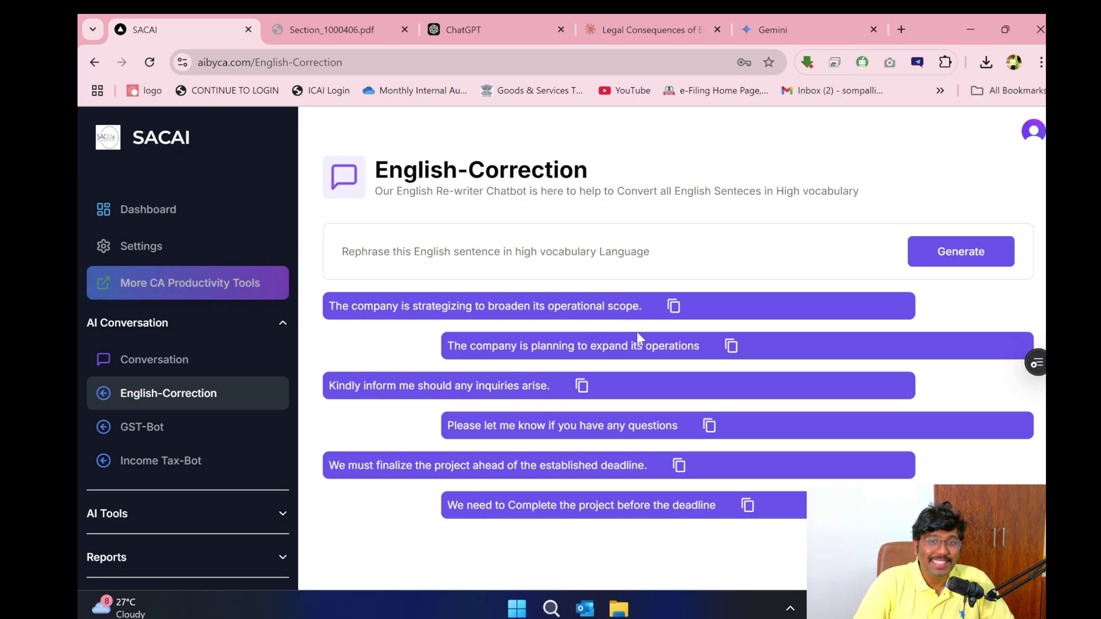
pyautogui.click(672, 308)
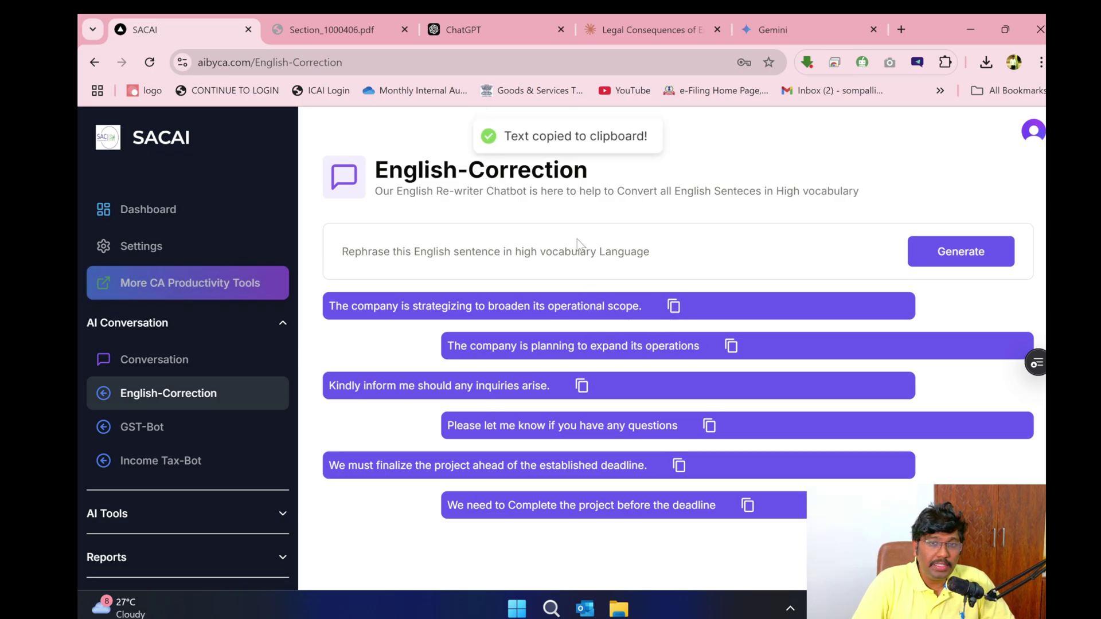
pyautogui.click(576, 262)
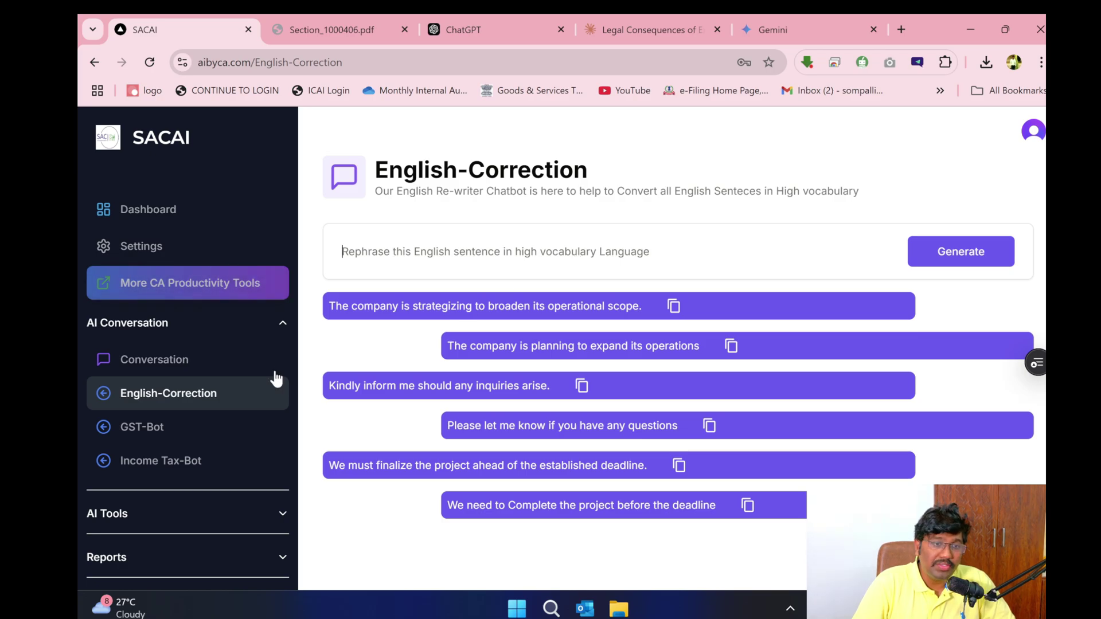